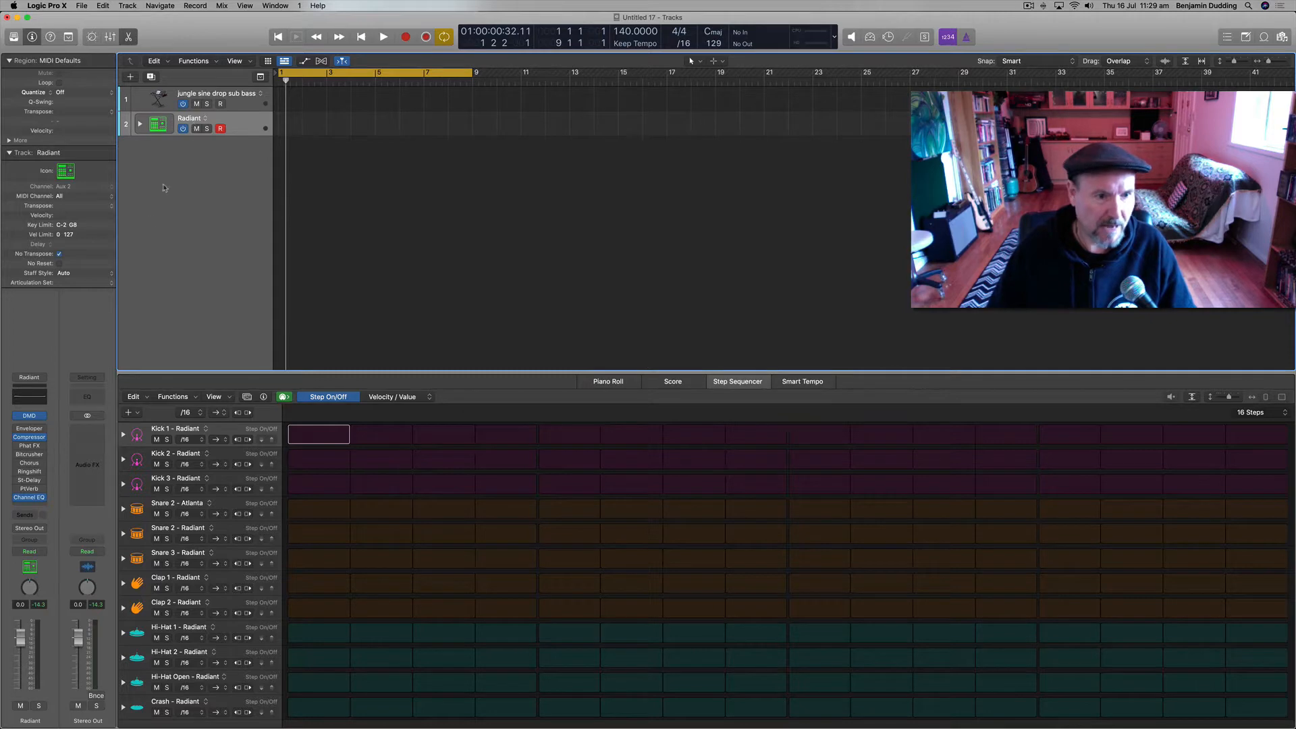
Step: Open the Radiant track's Drum Machine Designer to view its pads and controls, and close it again
left_click(29, 416)
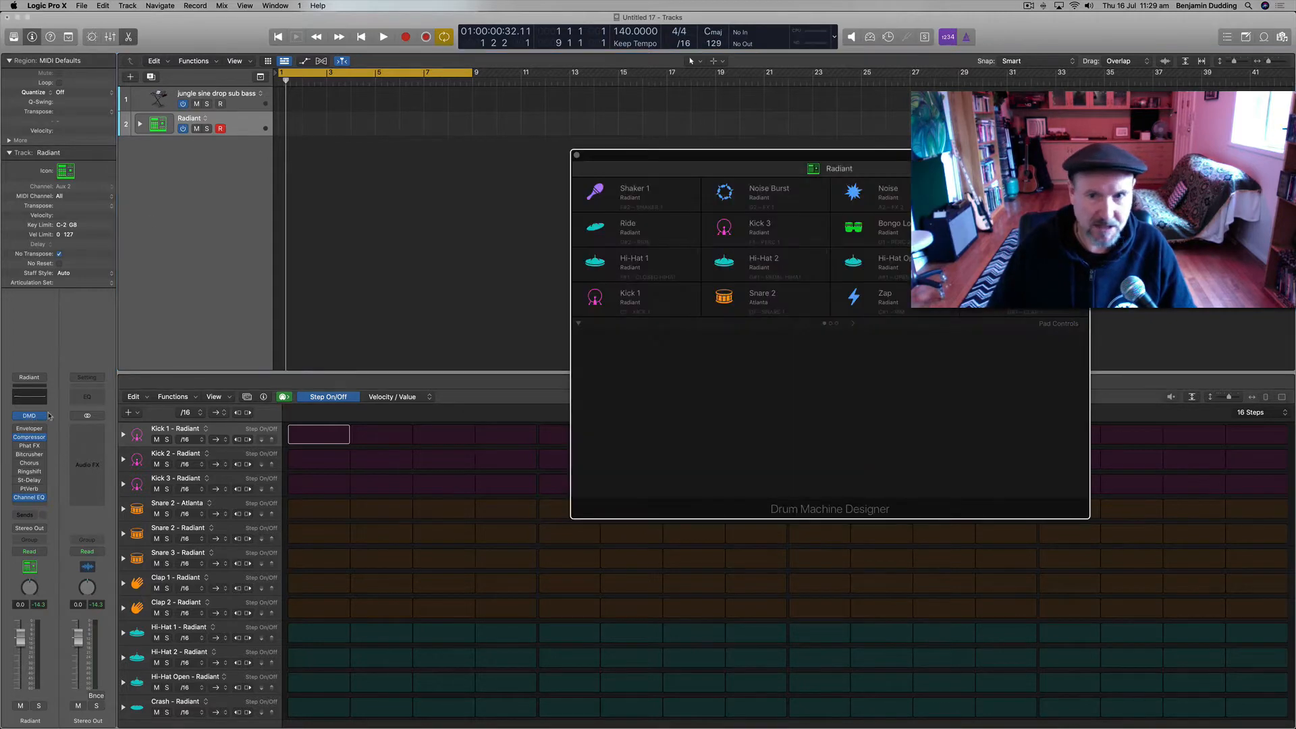
key("super+w")
left_click(29, 416)
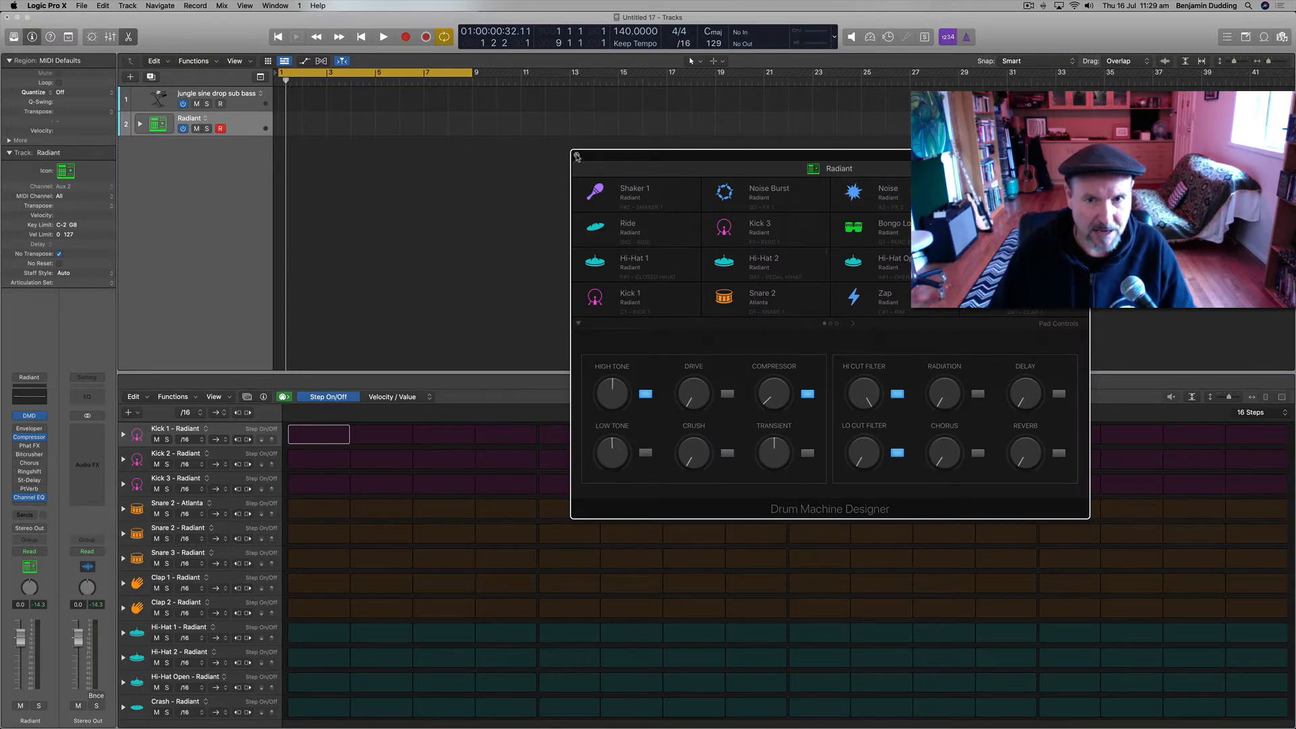
left_click(577, 156)
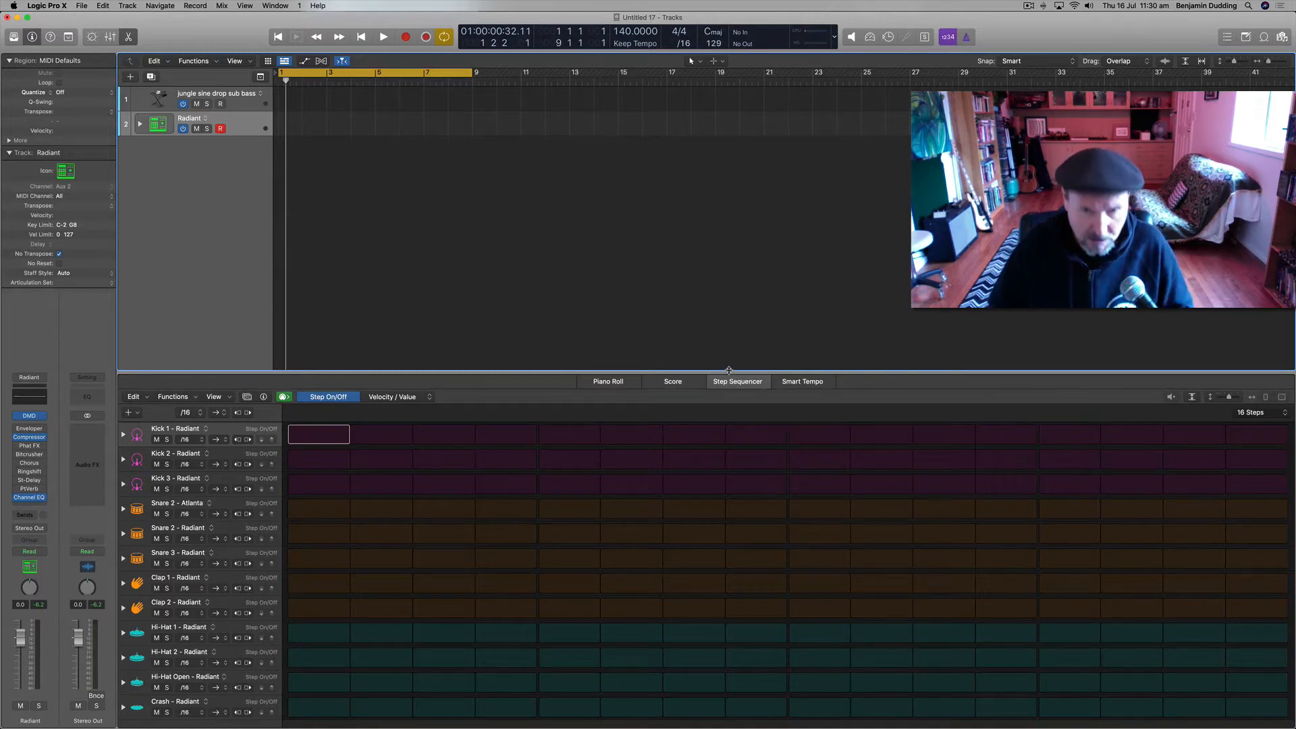
Step: Create a pattern region on the Radiant track, starting at bar 1 and extended to bar 9
key("e")
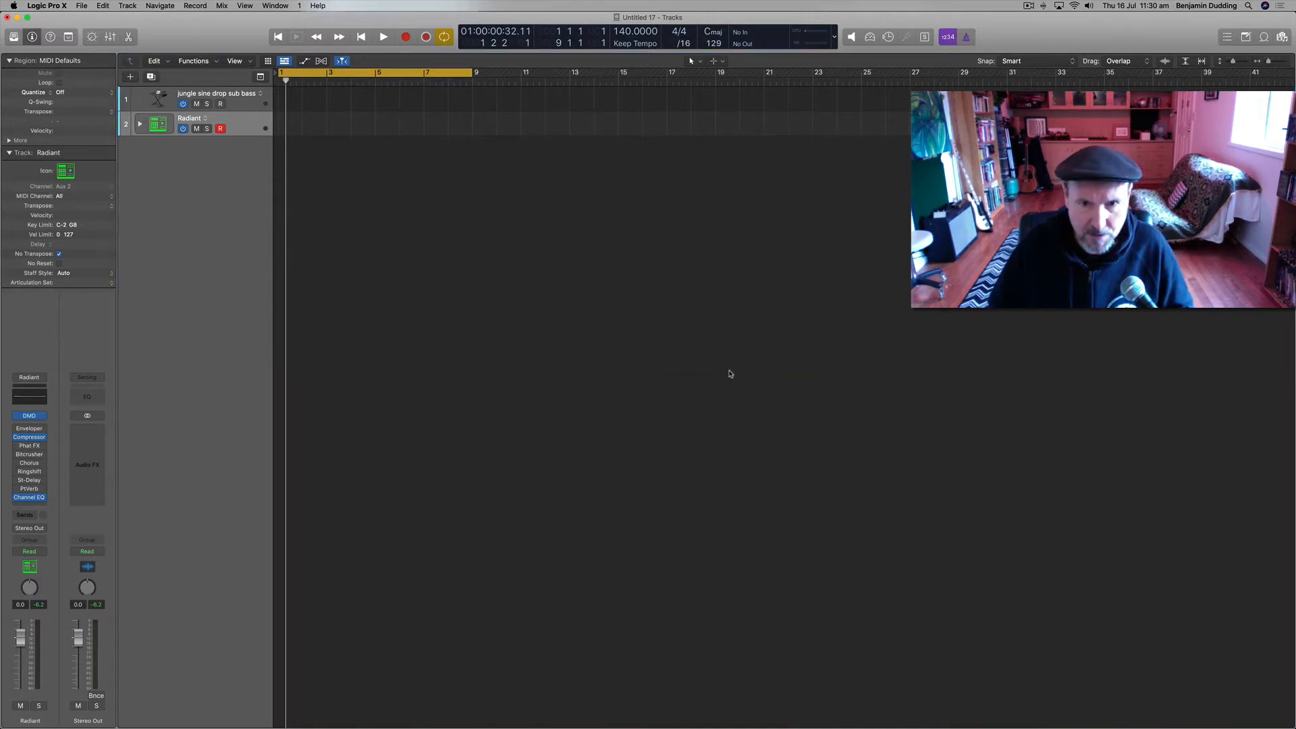
right_click(305, 125)
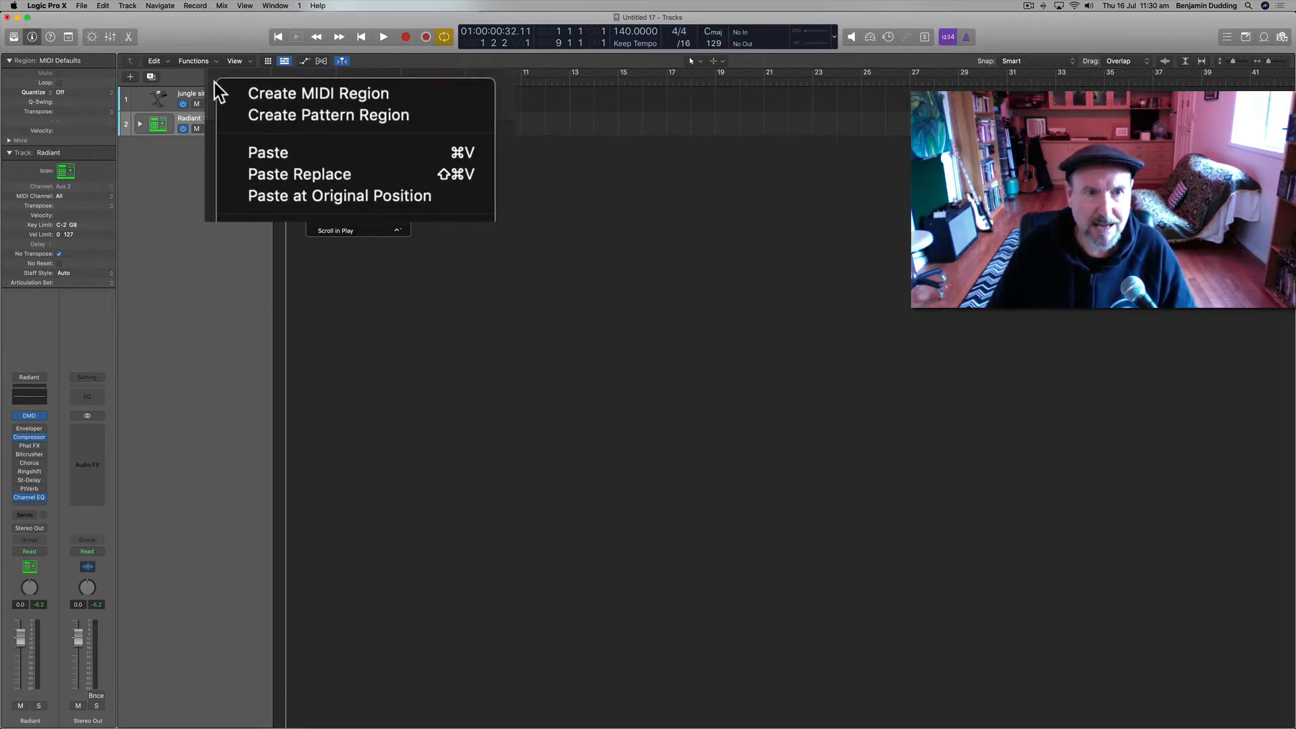
left_click(330, 127)
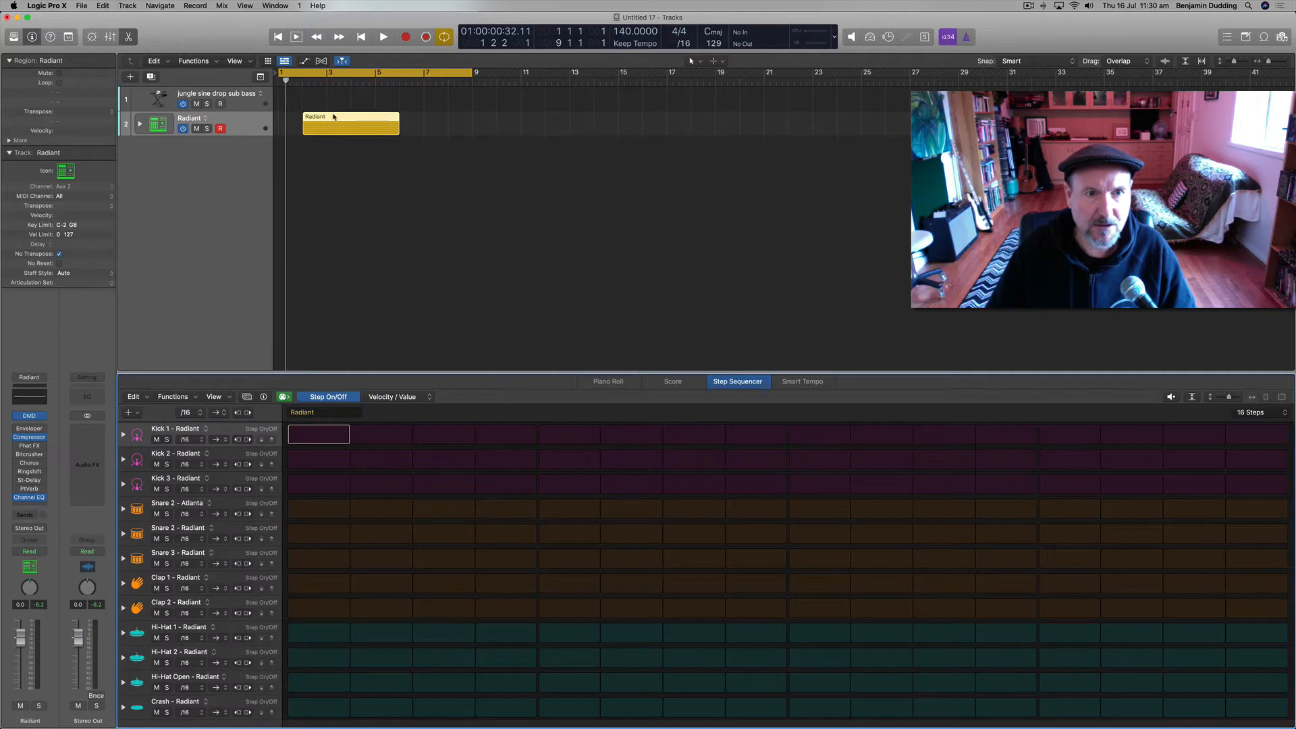
left_click_drag(378, 125, 354, 125)
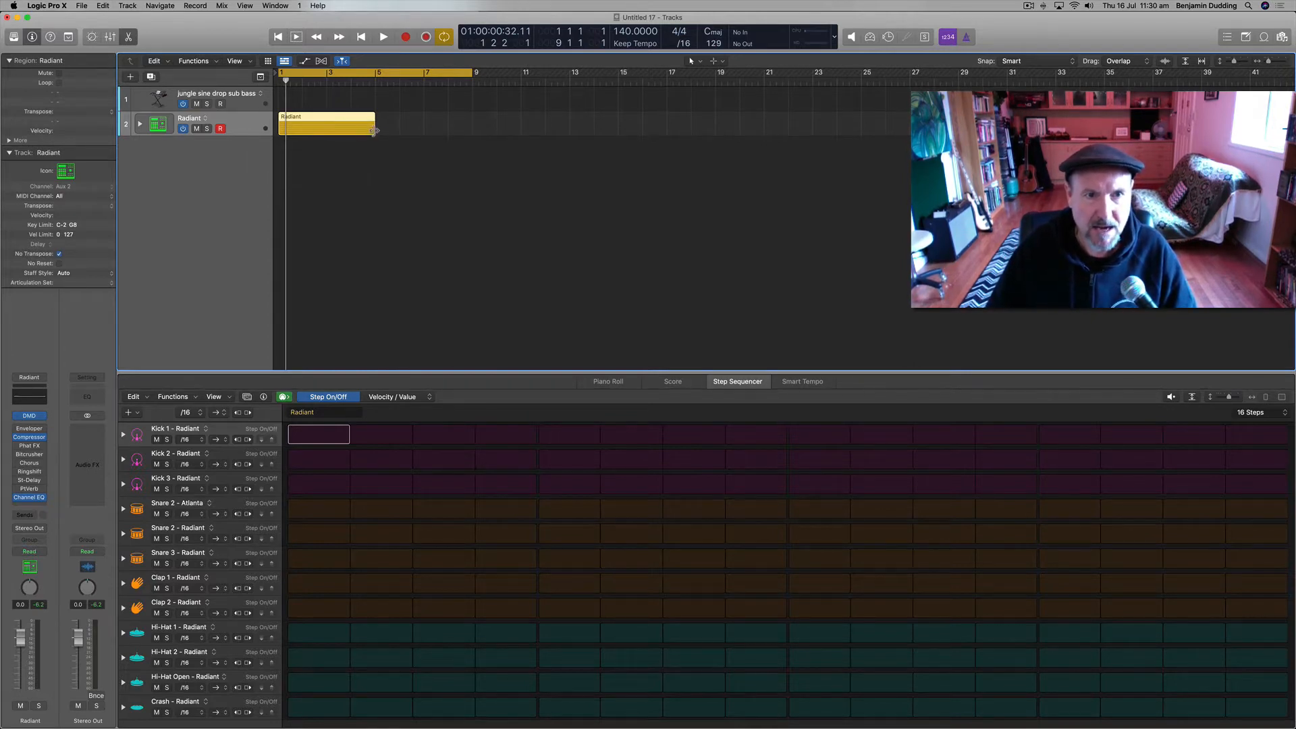
left_click_drag(374, 130, 472, 132)
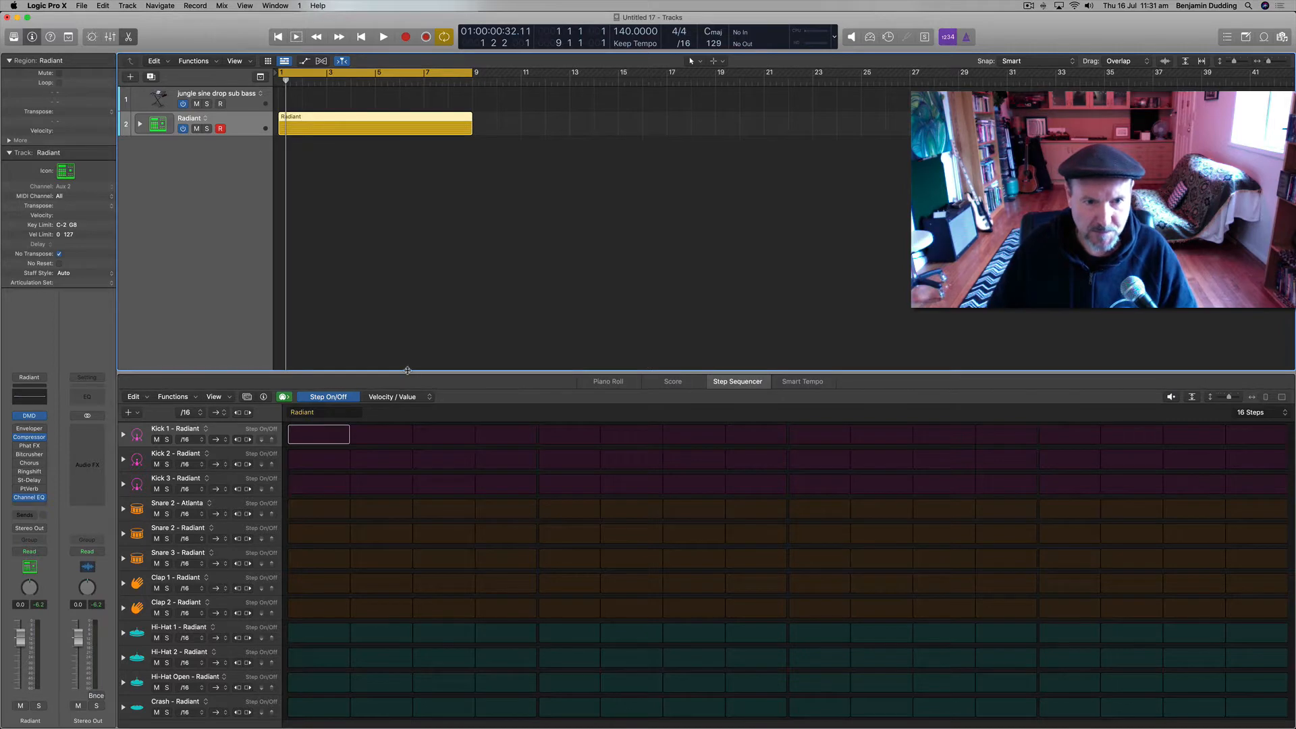
Step: Enlarge the Step Sequencer area to show all drum rows and keep the pattern length at 16 Steps
left_click_drag(407, 370, 409, 314)
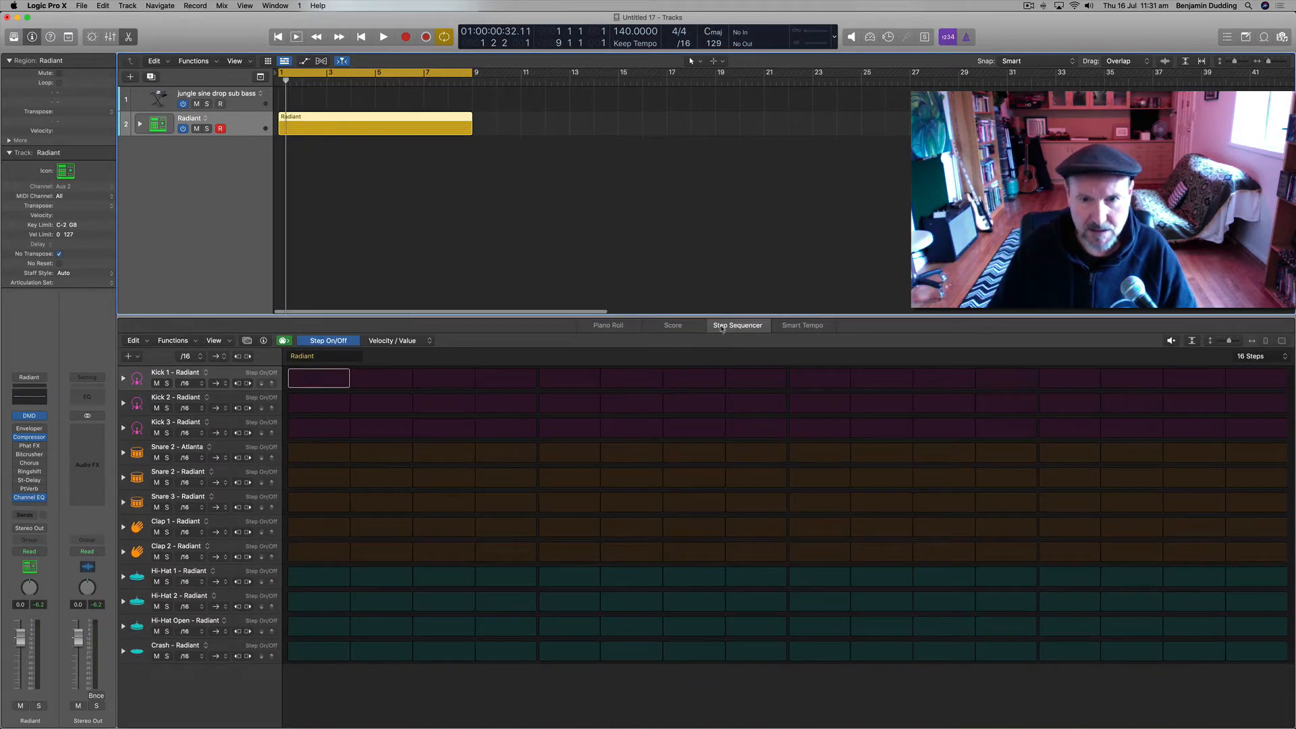
left_click(628, 356)
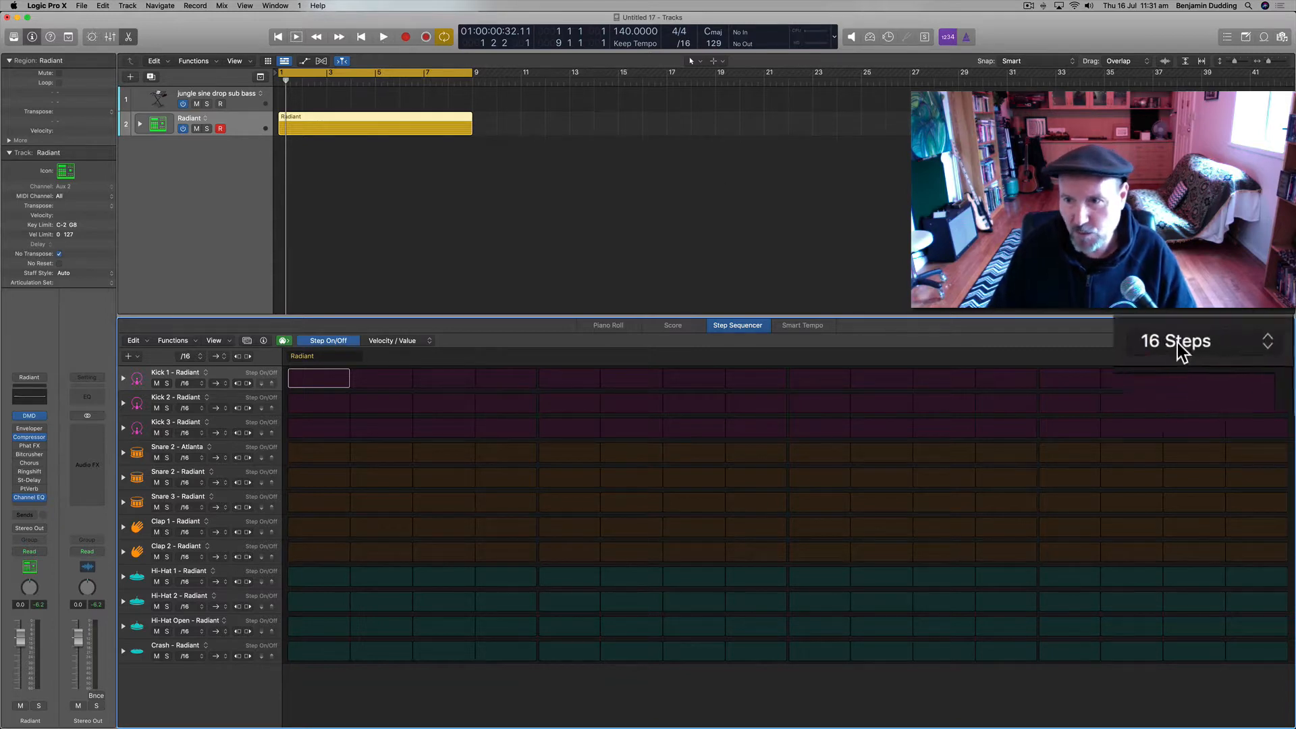
left_click(1150, 337)
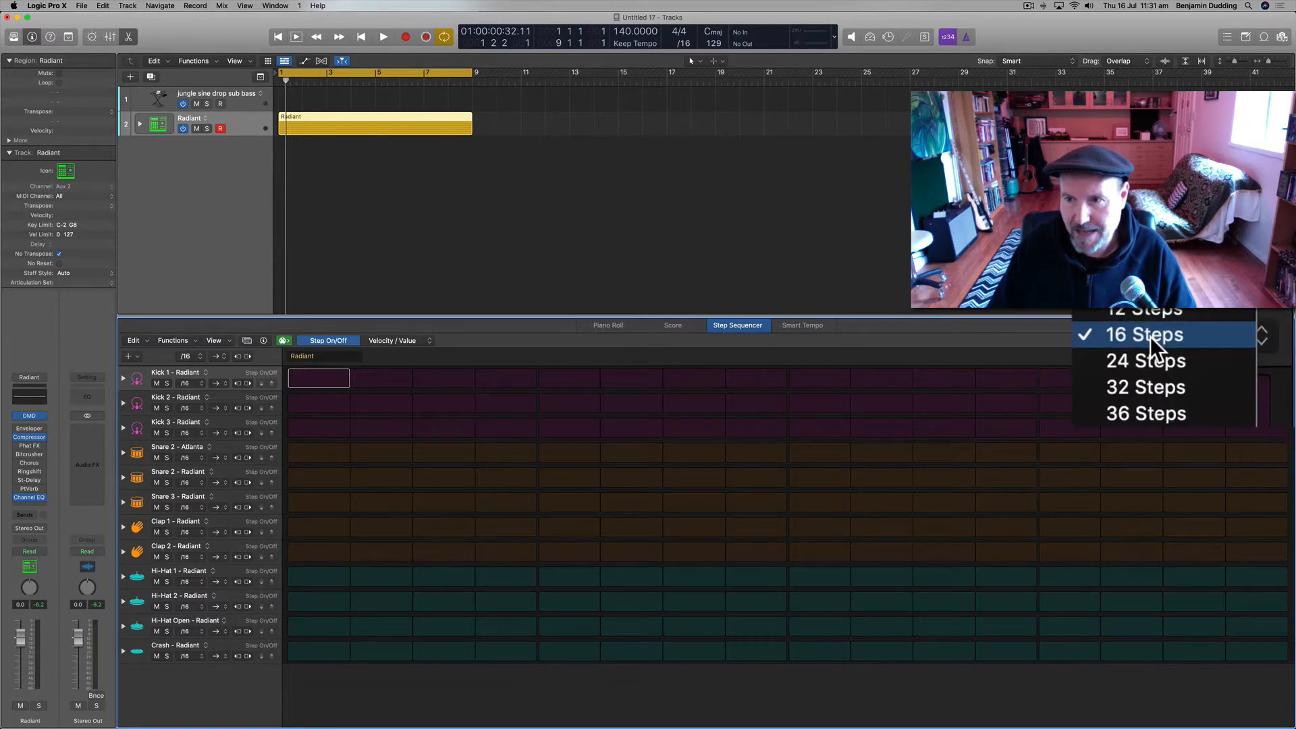
left_click(1150, 337)
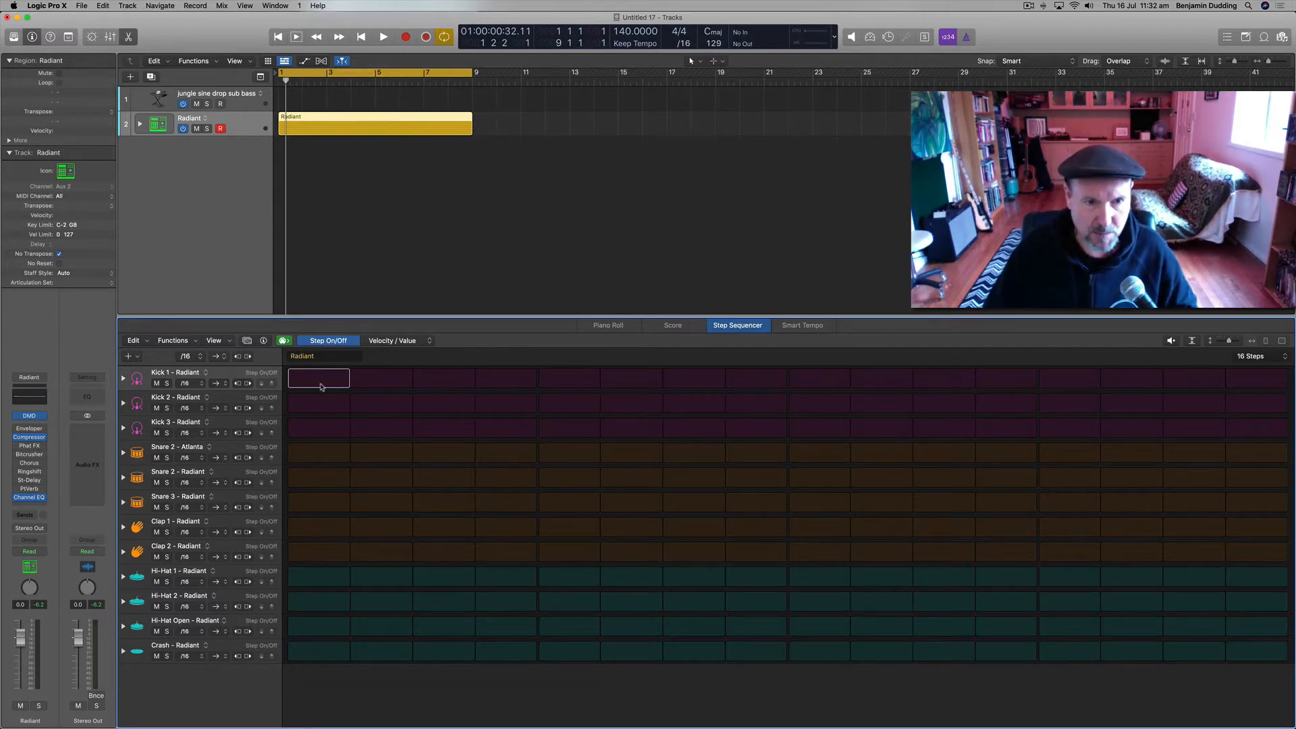
Step: With playback running, program Hi-Hat 1 on every odd step from 1 to 15, plus step 14
key("space")
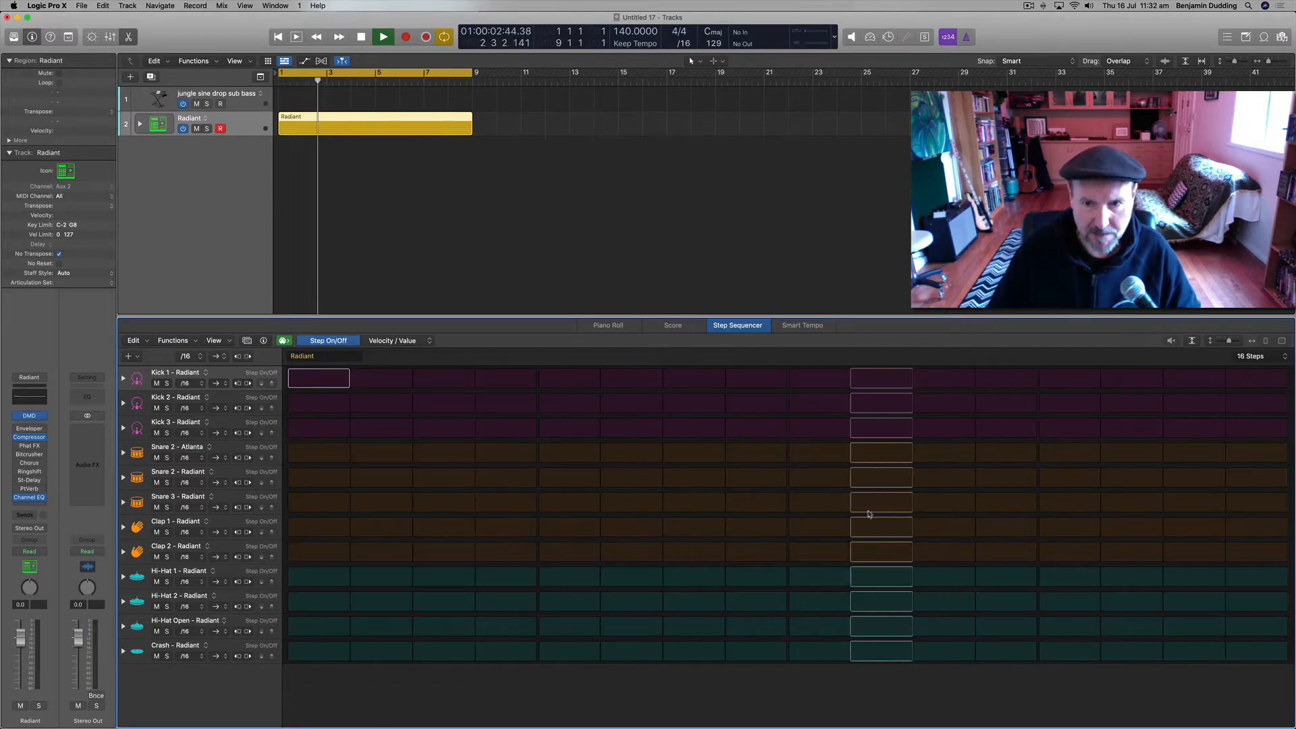
left_click(311, 579)
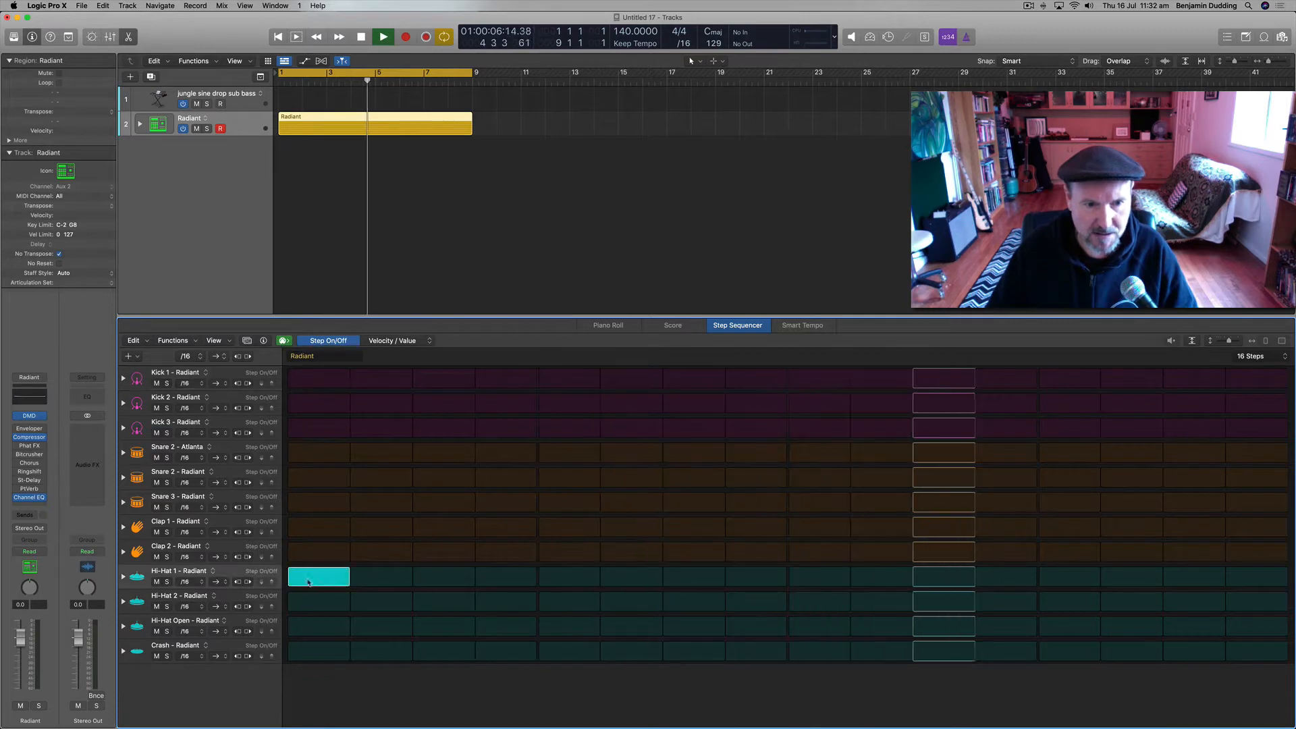
left_click(432, 577)
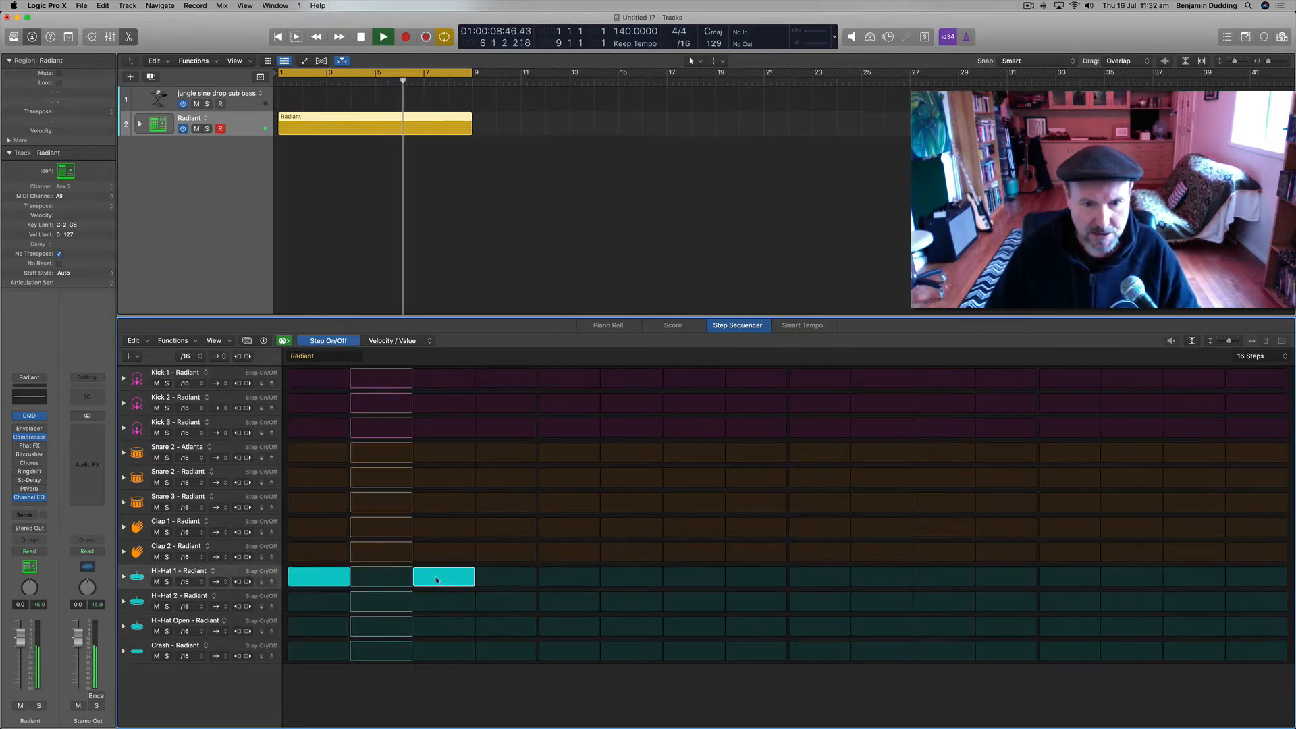
left_click(441, 577)
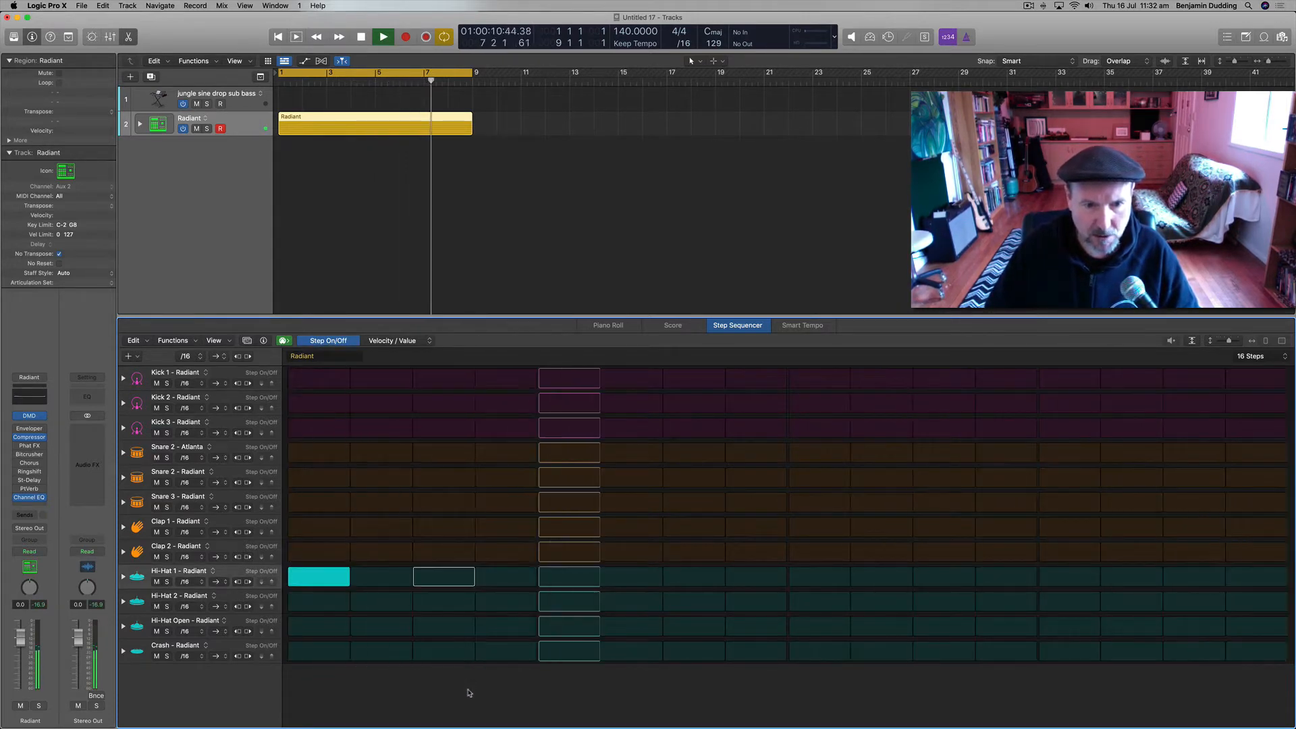
left_click(443, 577)
left_click(560, 578)
left_click(685, 579)
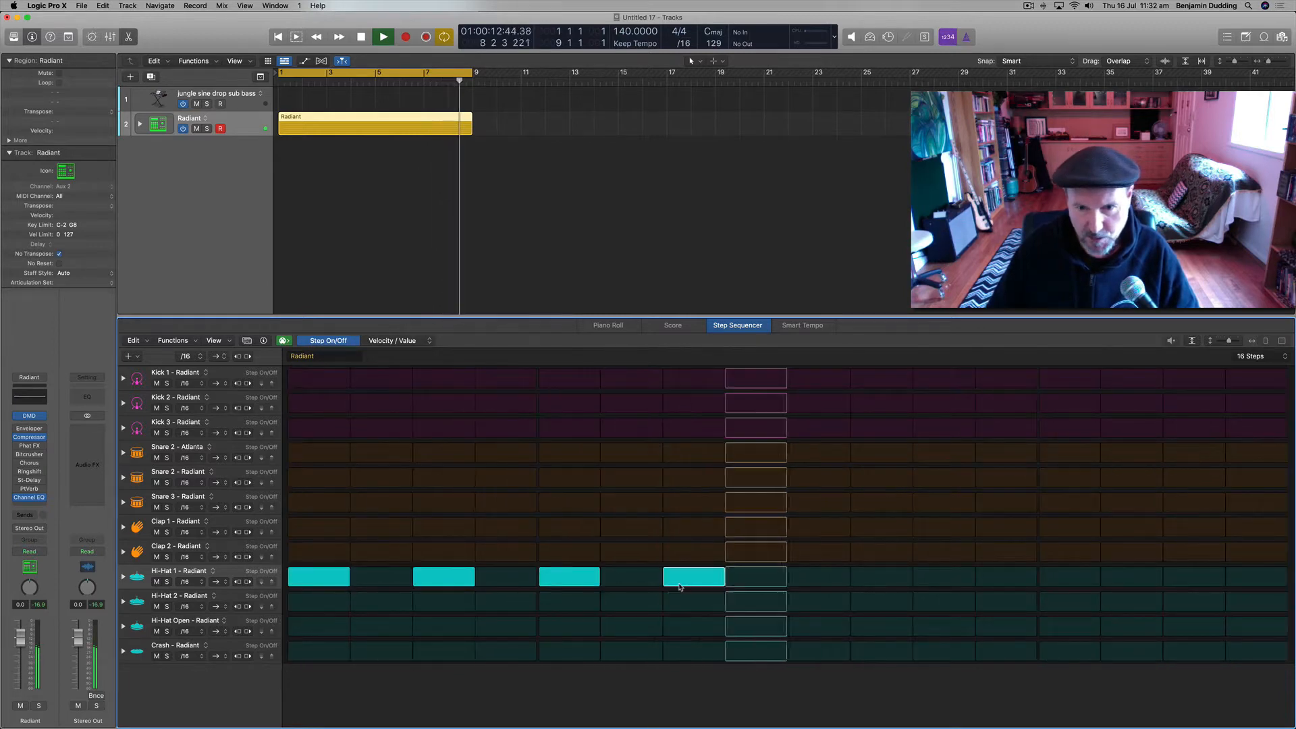
left_click(827, 578)
left_click(943, 578)
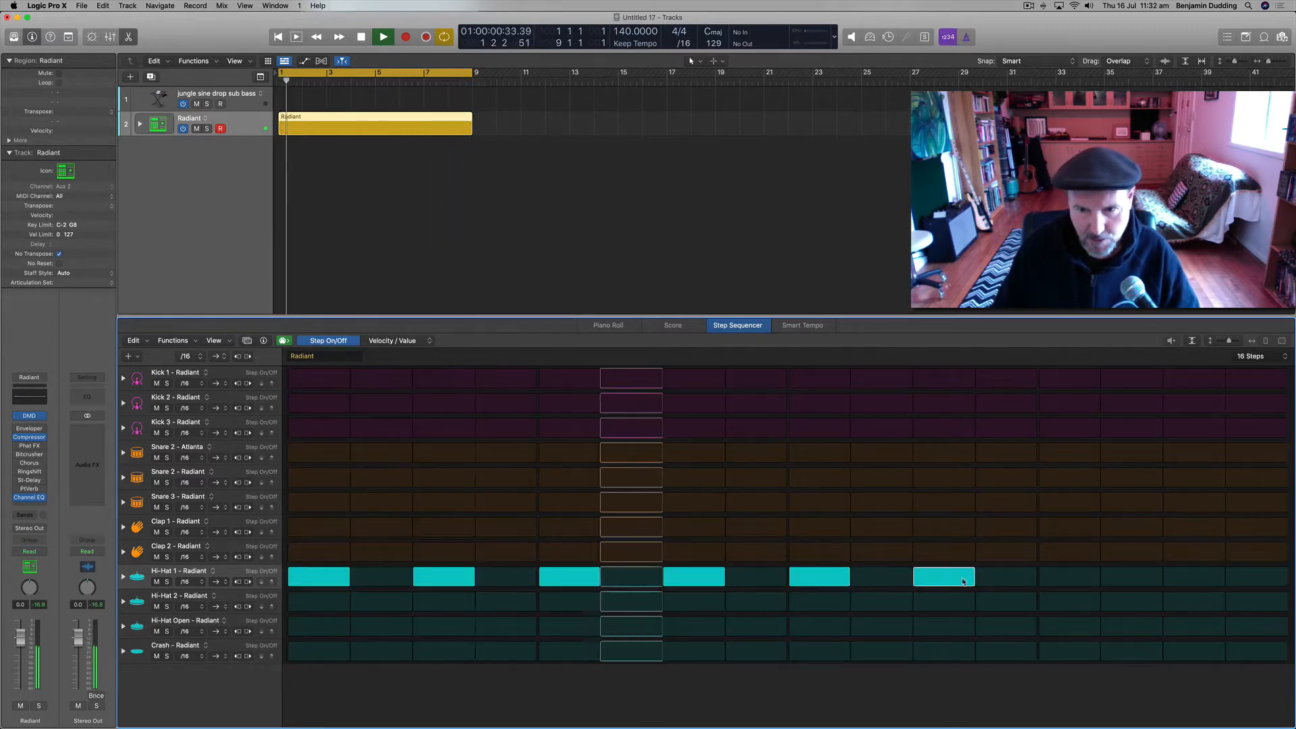
left_click(1069, 579)
left_click(1185, 579)
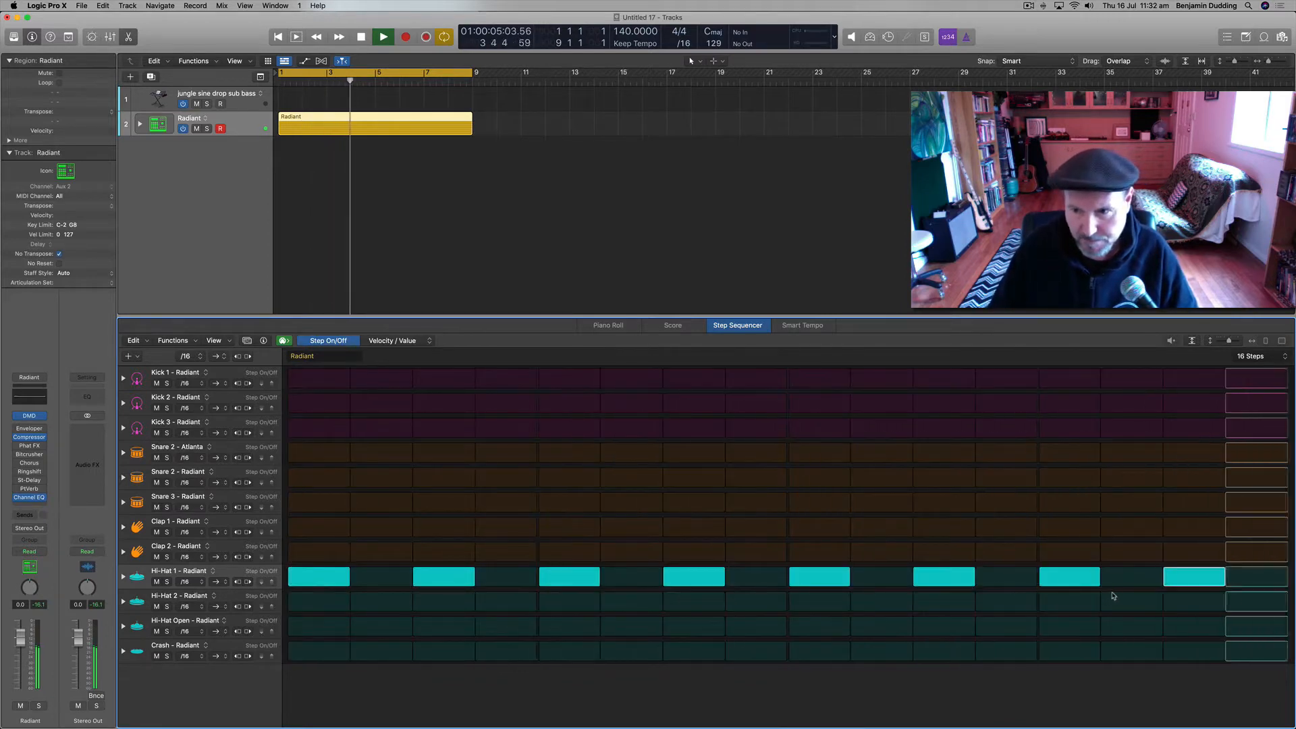
left_click(1131, 578)
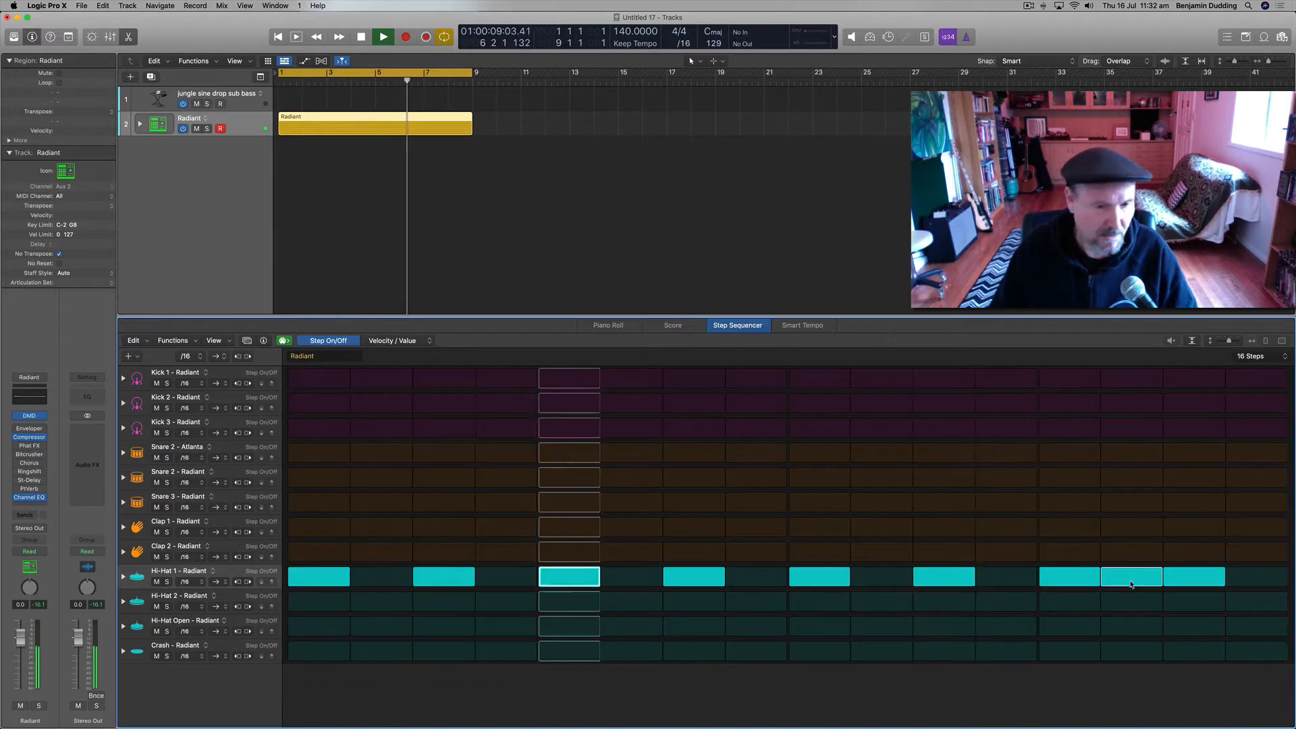
Step: Program Kick 1 hits on steps 1 and 7 of the pattern
left_click(305, 380)
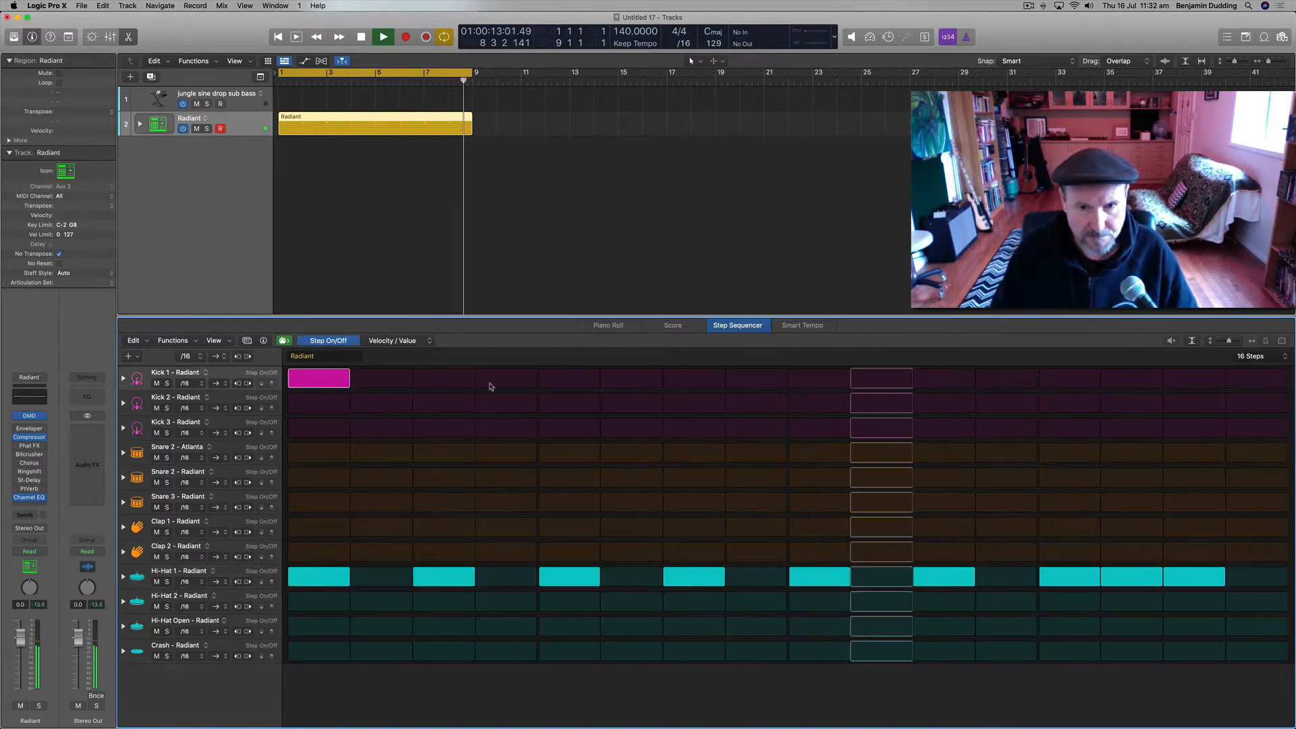
left_click(638, 380)
left_click(638, 379)
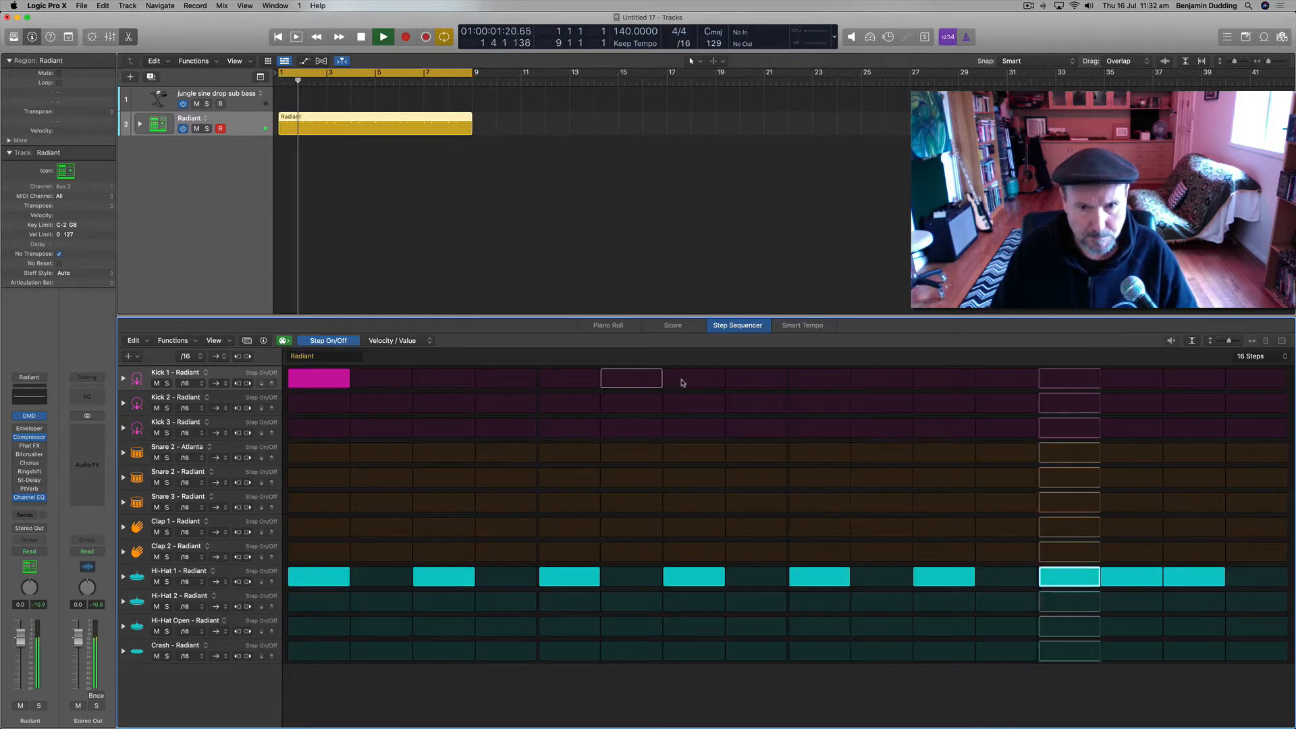
left_click(685, 380)
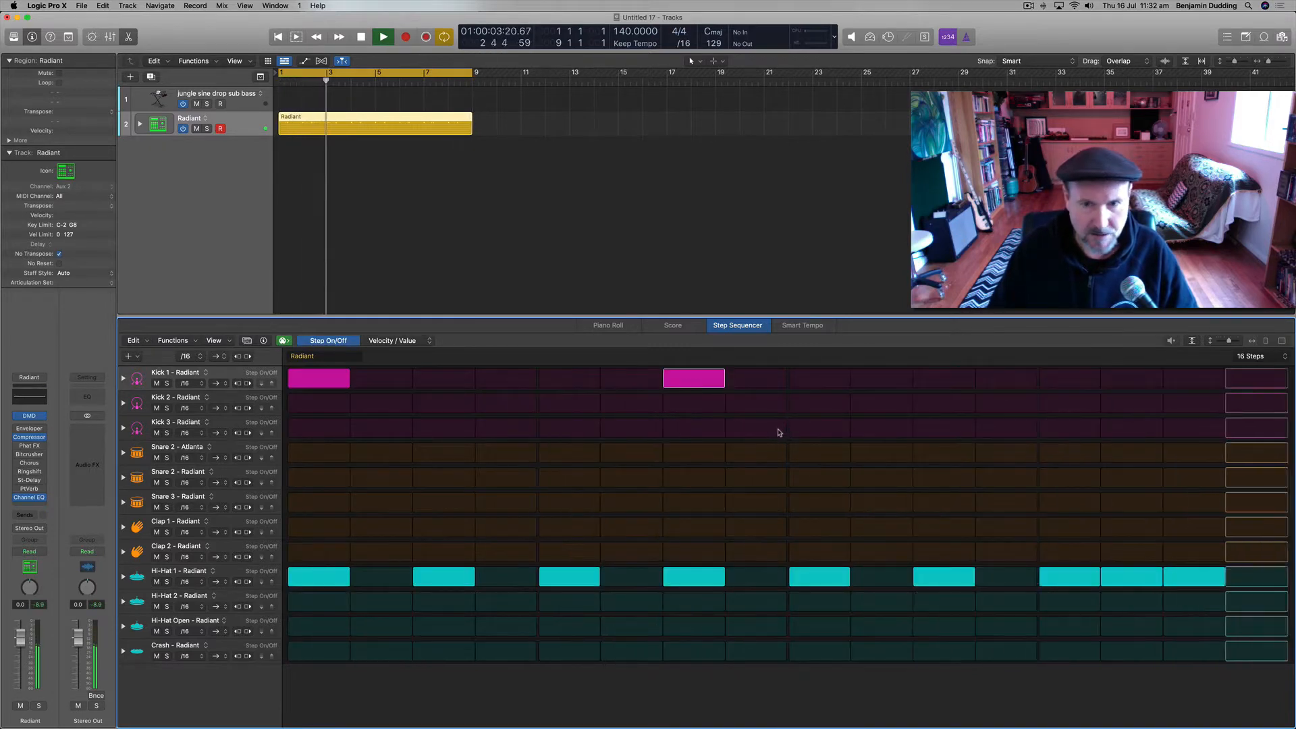
Step: Program a Snare 2 - Radiant hit on step 9 and stop playback
left_click(808, 478)
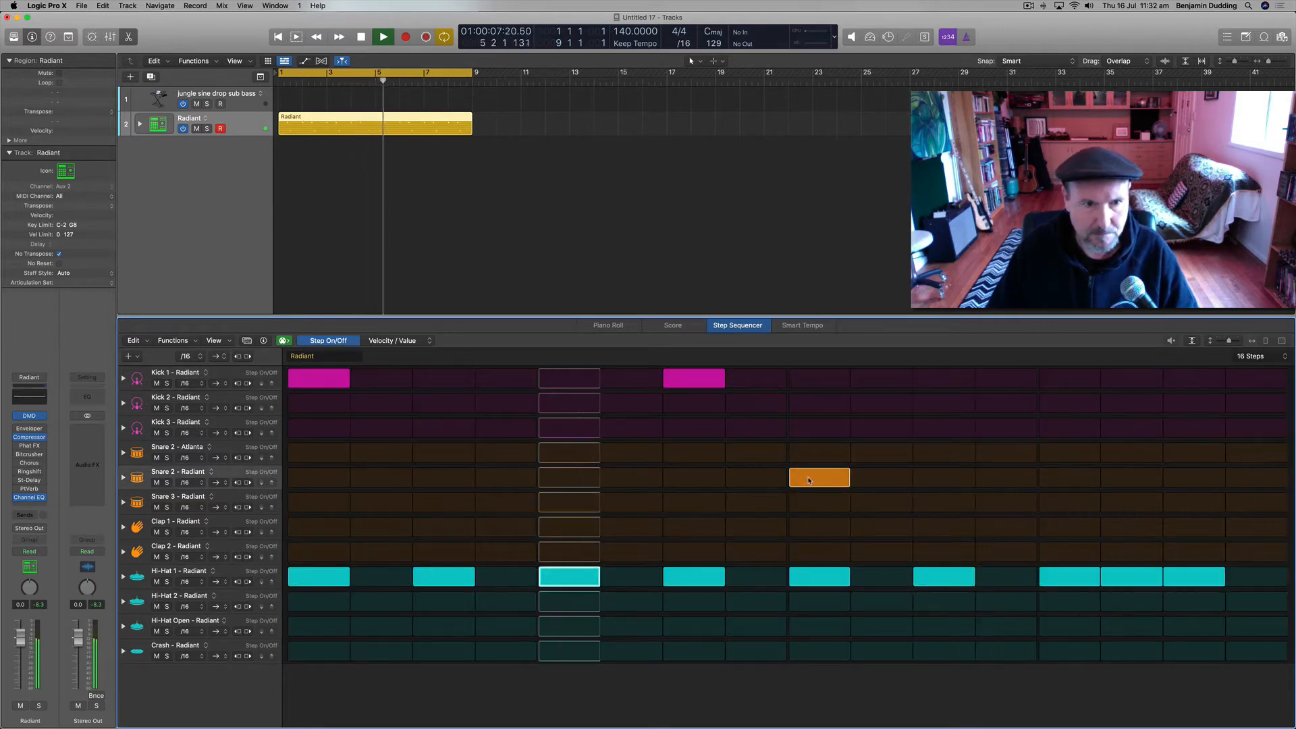
key("space")
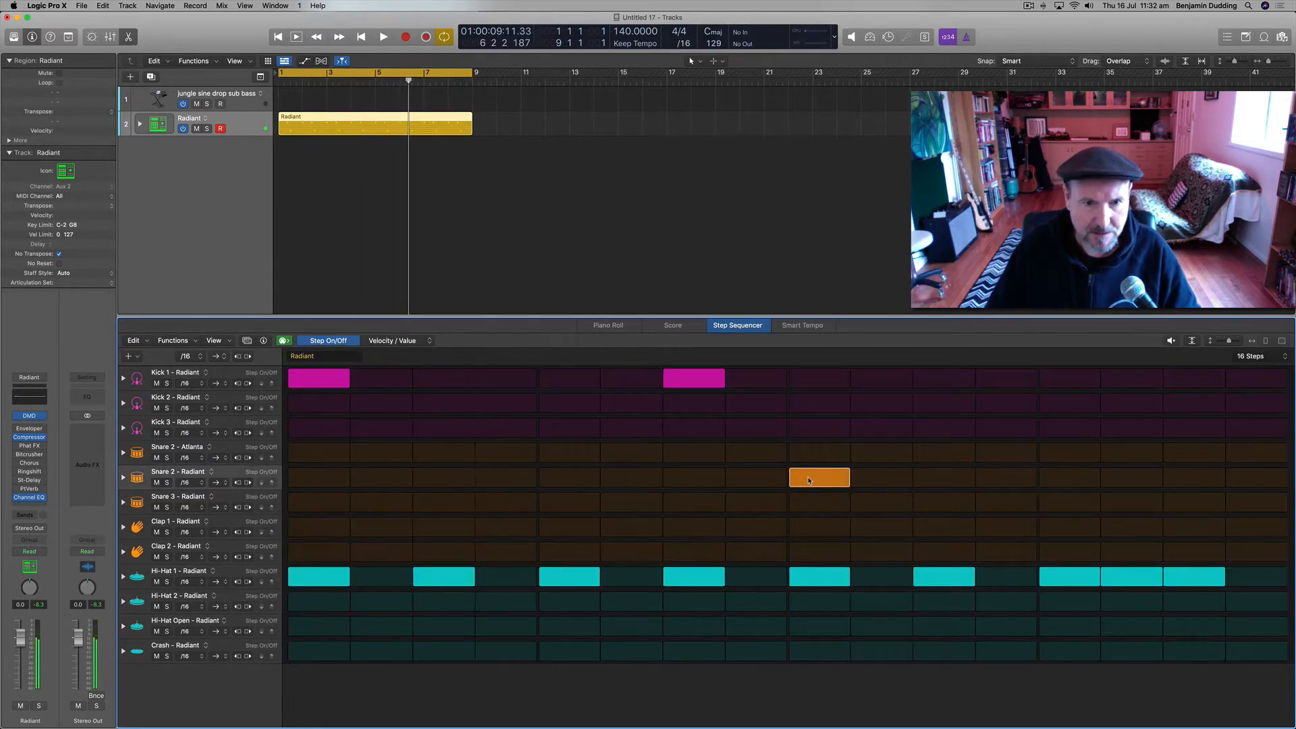
left_click(812, 482)
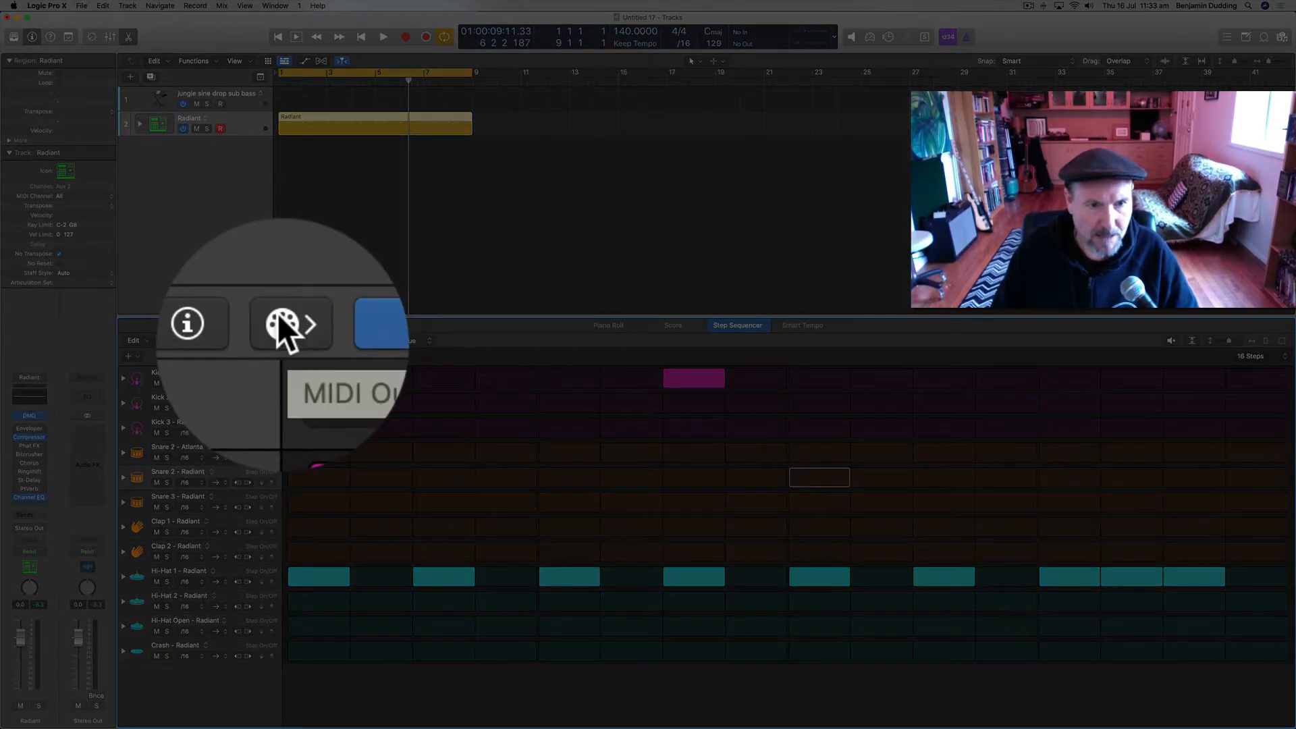
left_click(819, 481)
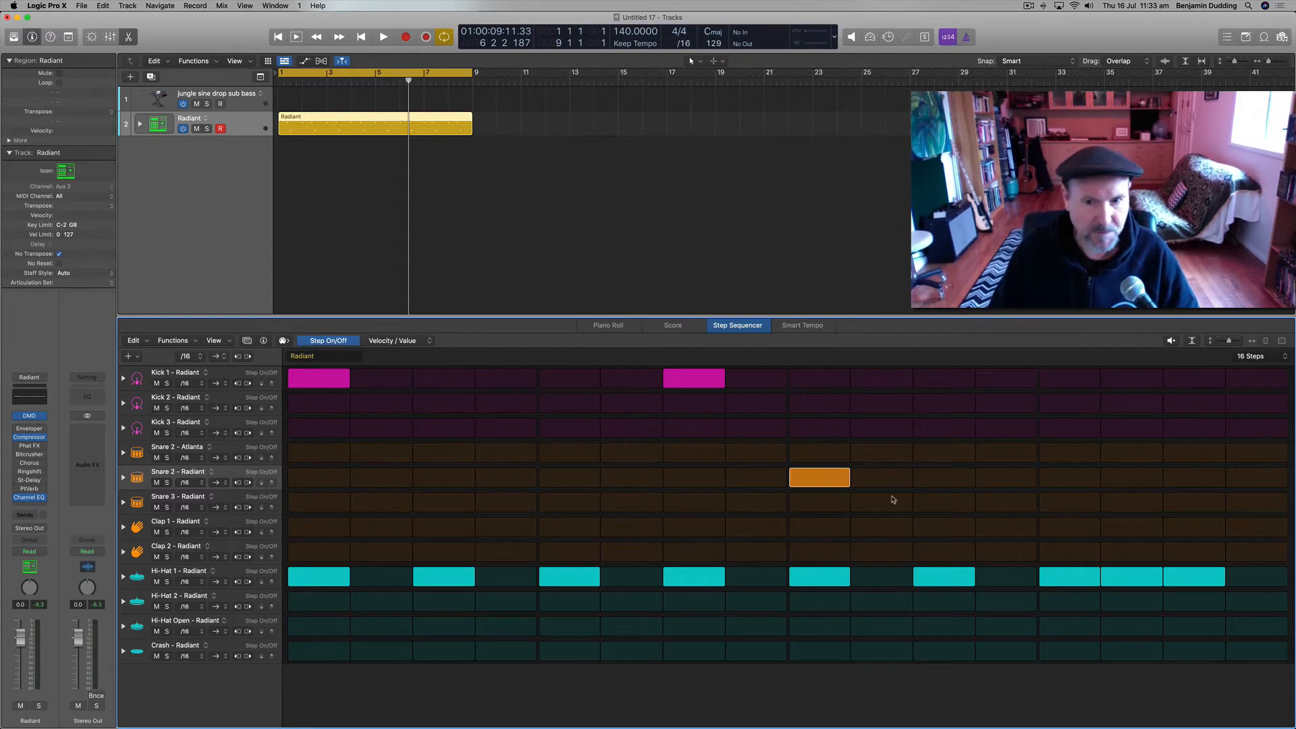
Step: During playback, add Kick 1 on step 15 and Snare 2 - Atlanta on steps 15 and 16
key("space")
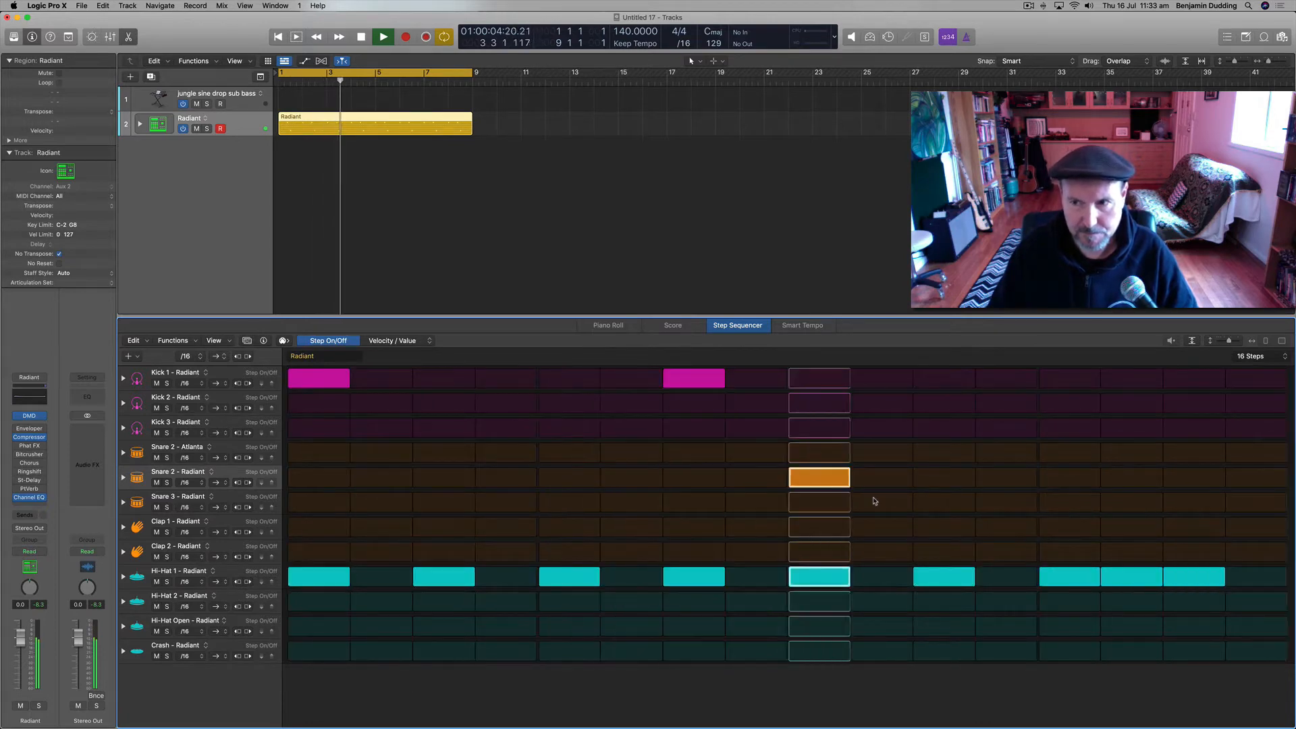
left_click(1210, 382)
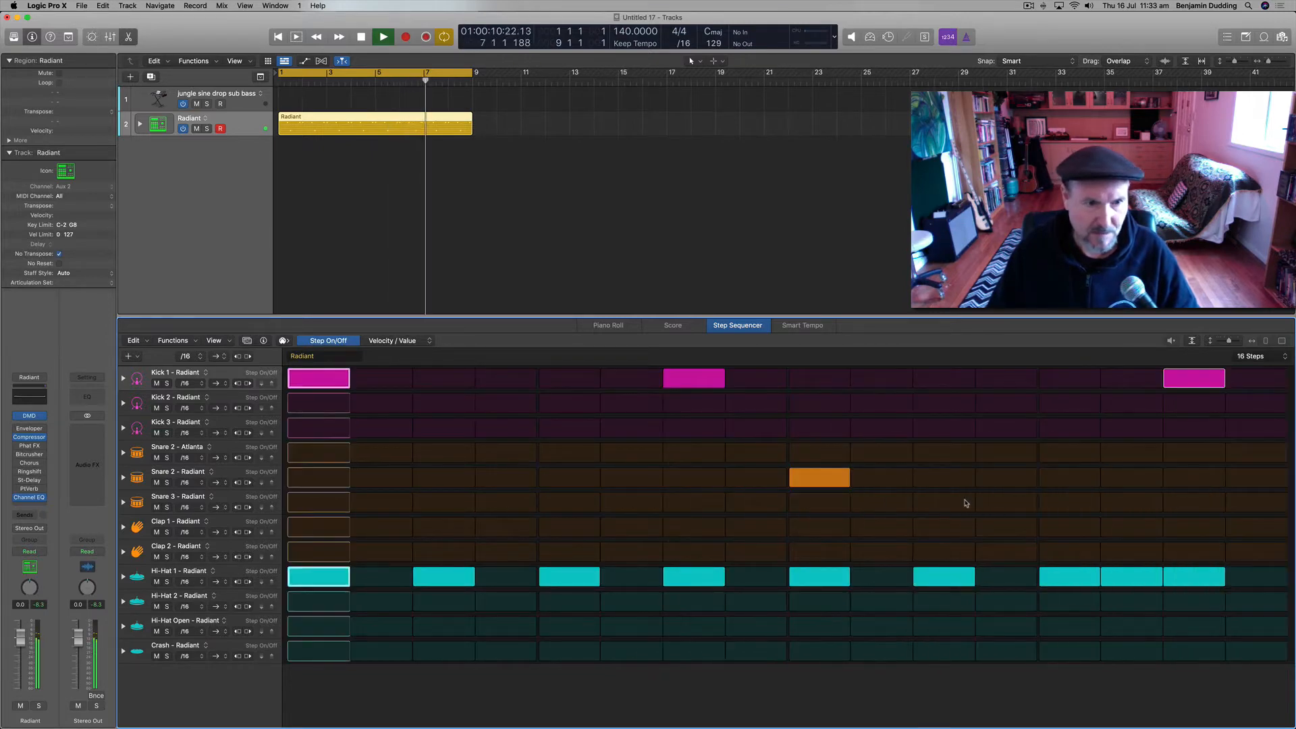
left_click_drag(1182, 454, 1249, 454)
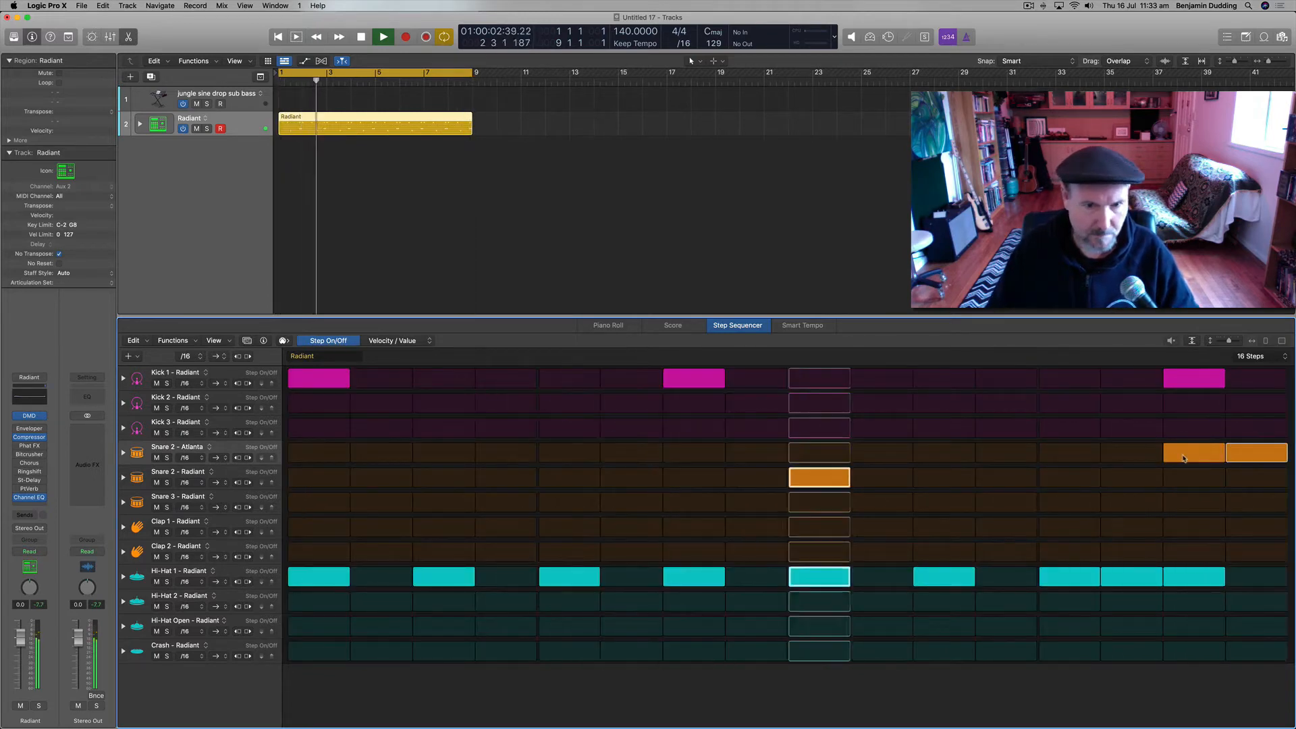
key("space")
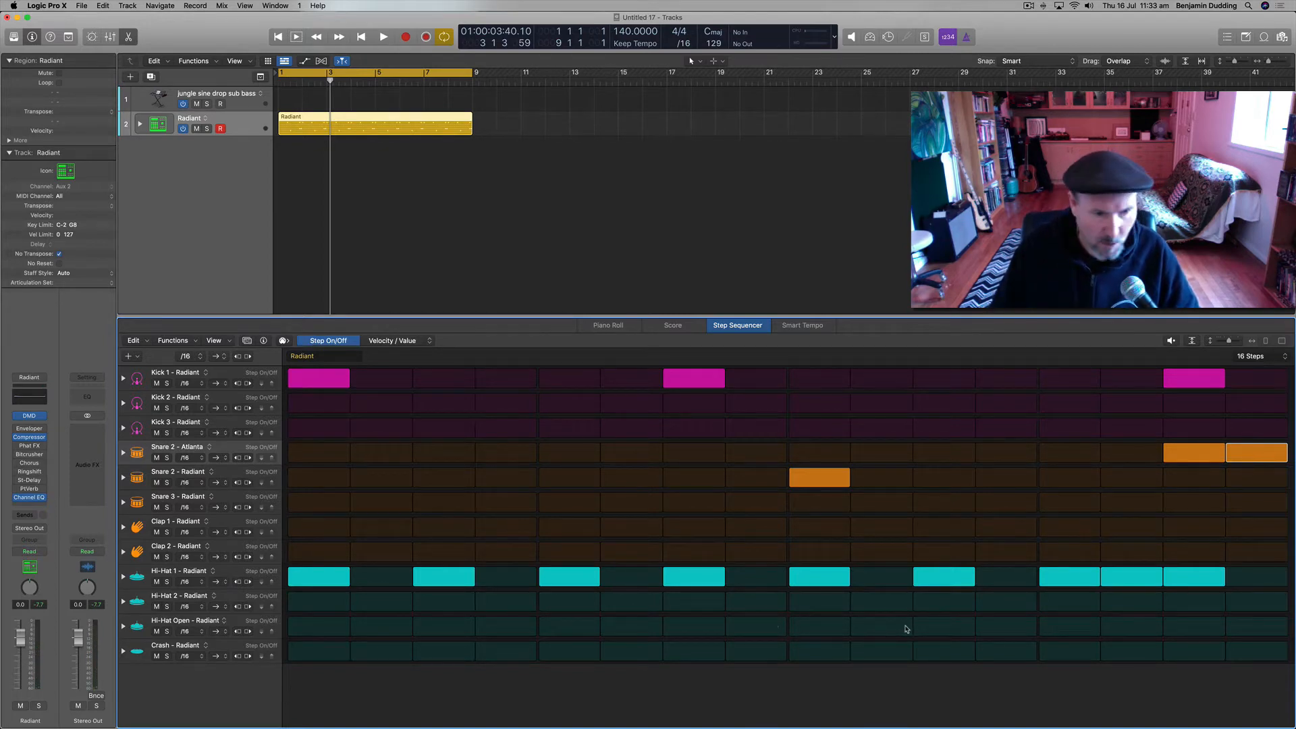
Step: During playback, try Hi-Hat Open on step 11, remove it, and place it on step 13 instead
key("space")
left_click(943, 626)
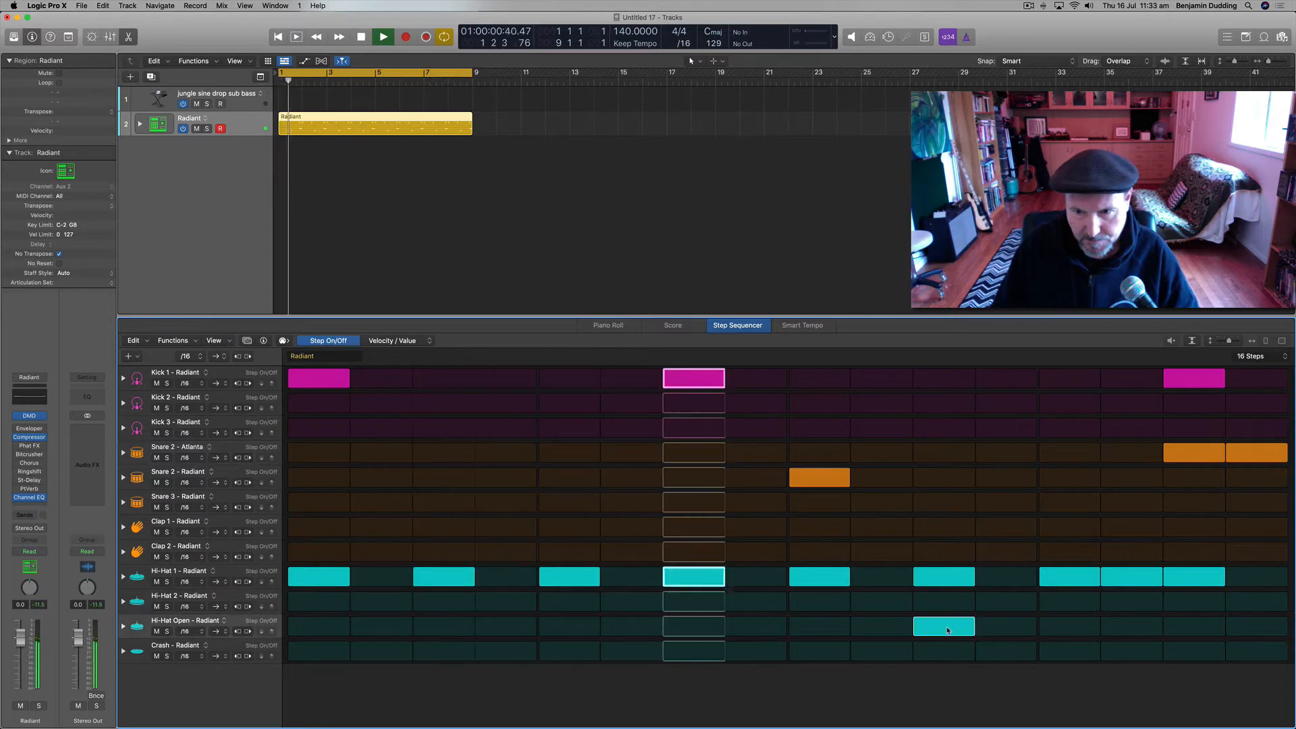
left_click(943, 627)
left_click(1054, 629)
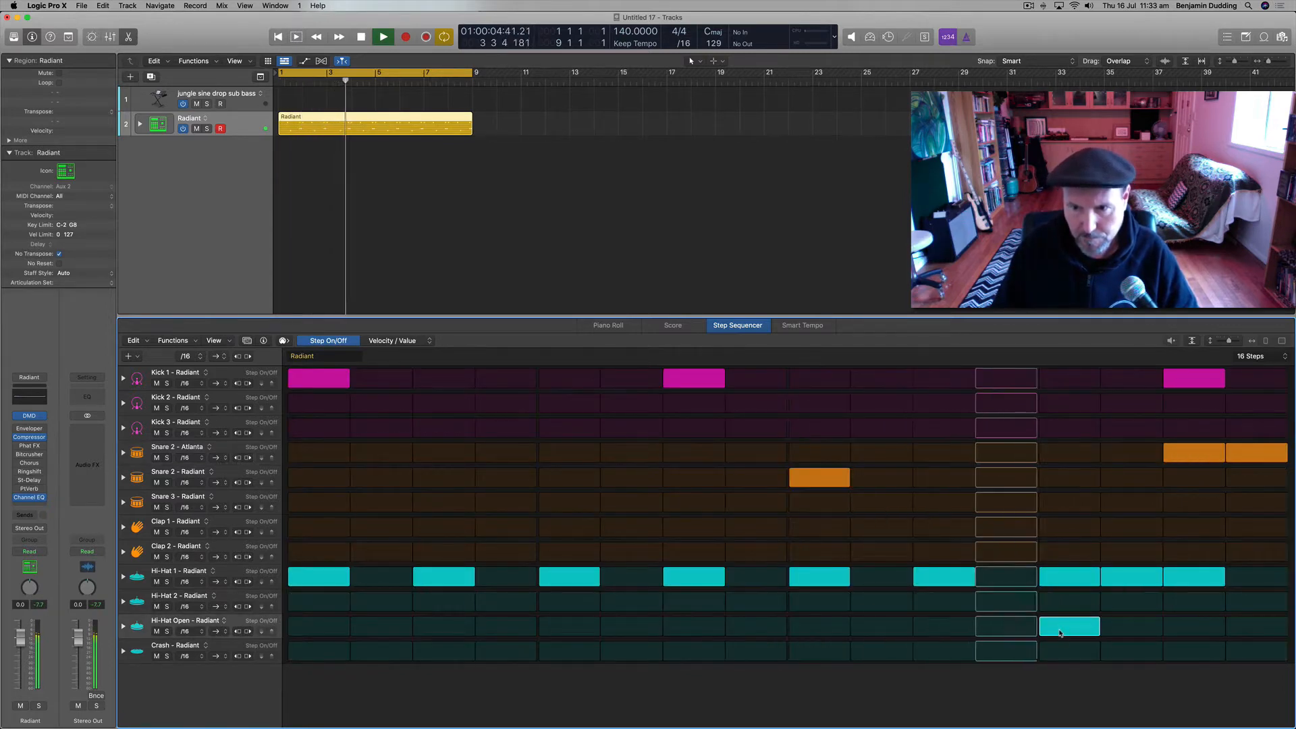
key("space")
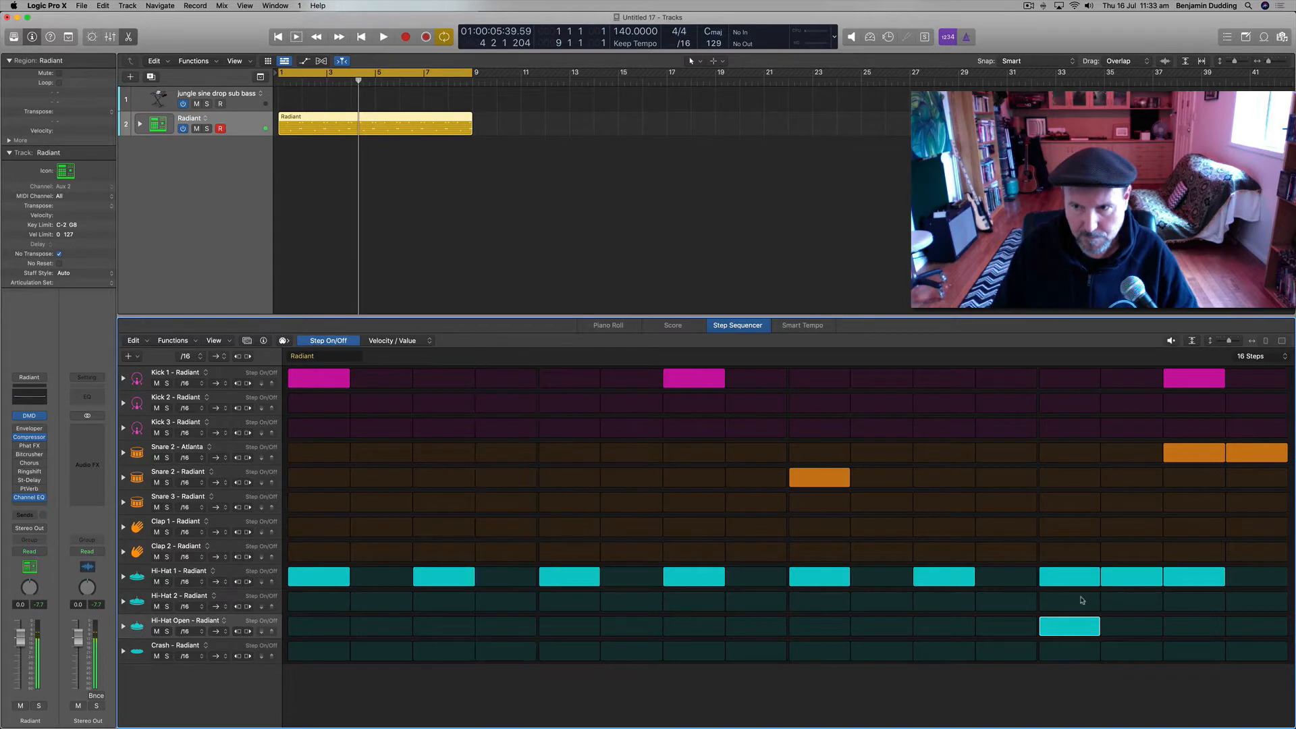
Step: Extend the pattern length to 32 steps and add a Kick 1 hit on step 20 during playback
left_click(1256, 357)
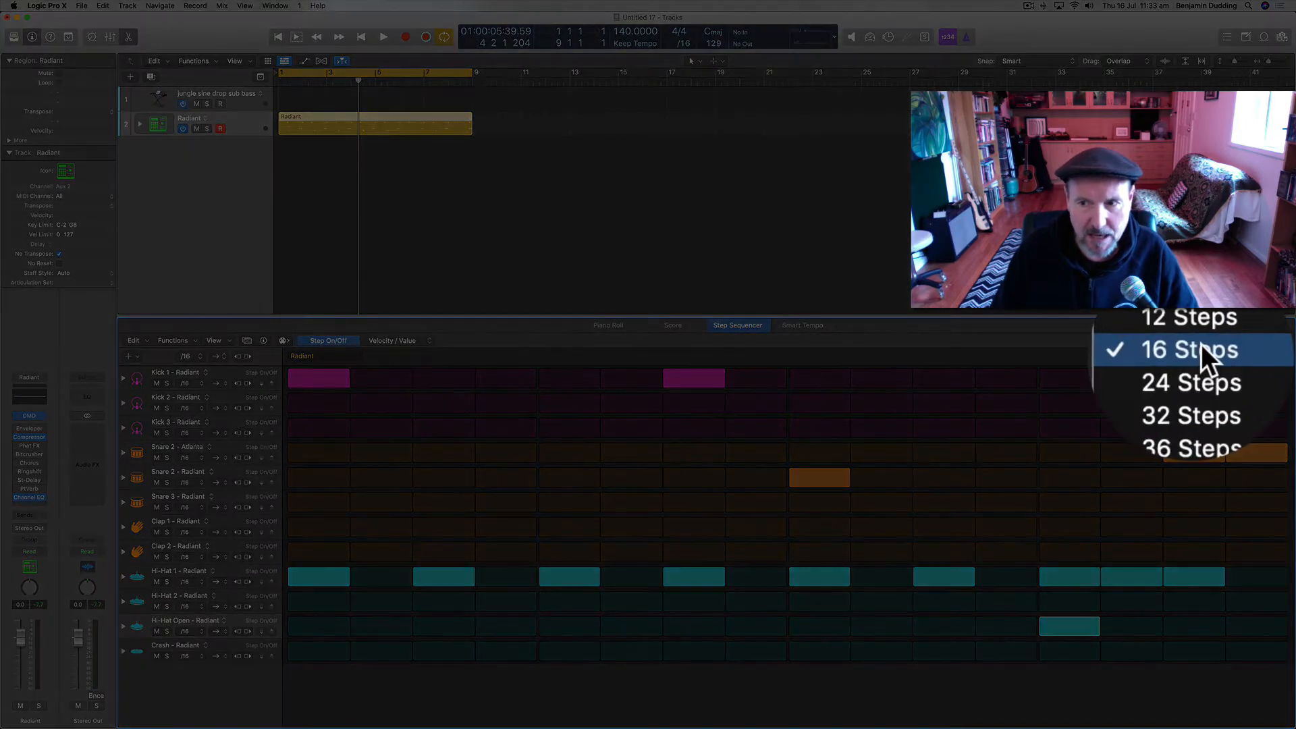
left_click(1249, 427)
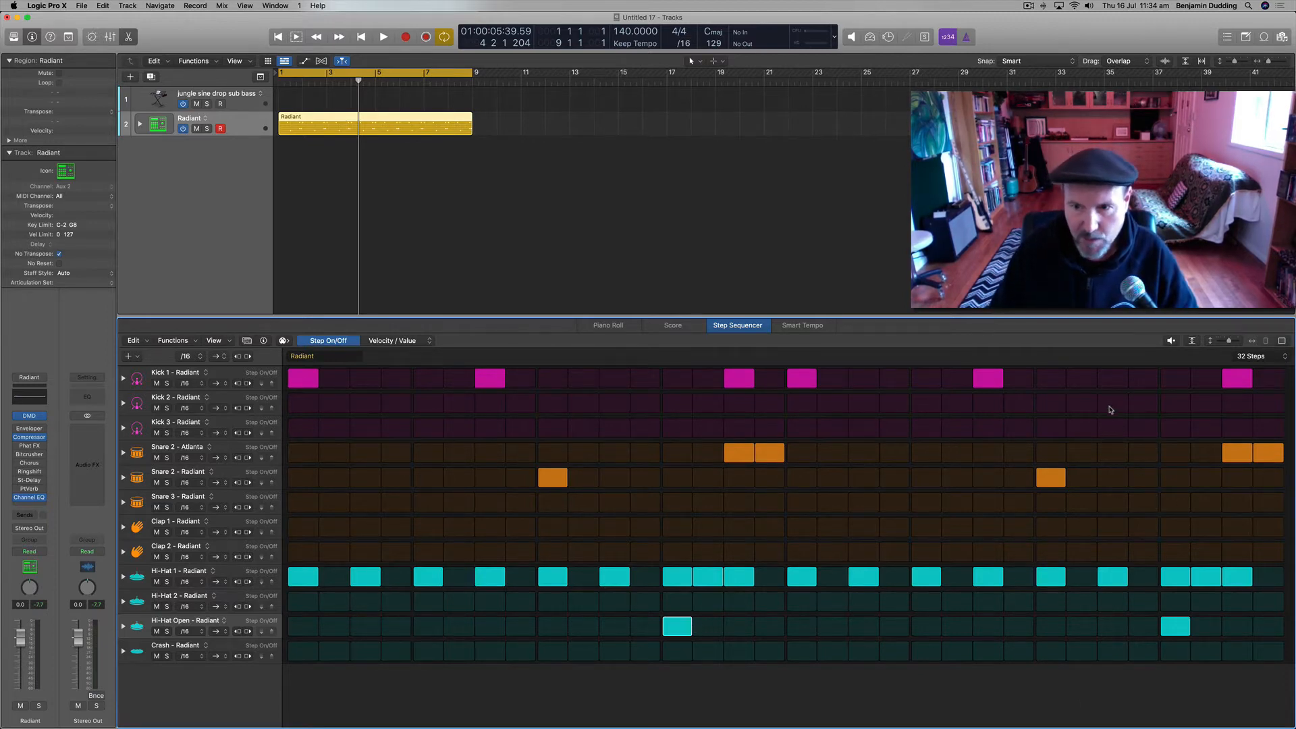
key("space")
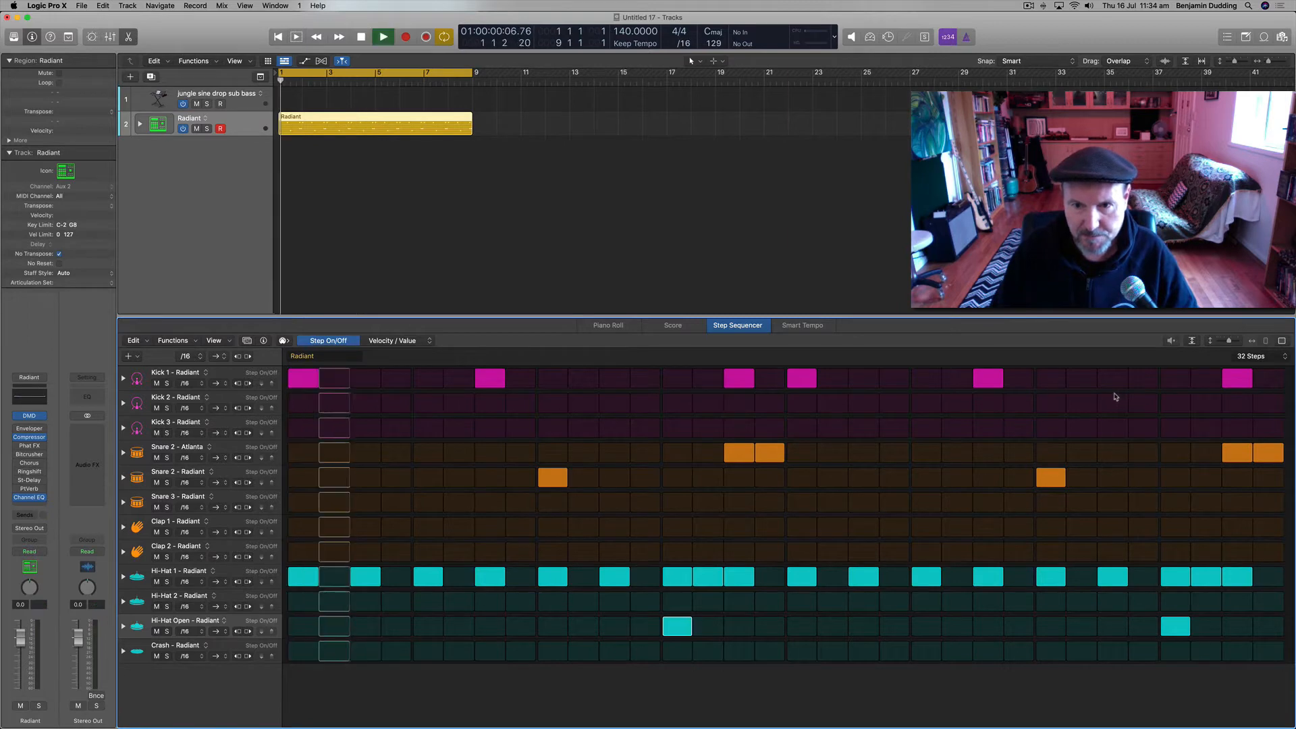
left_click(894, 380)
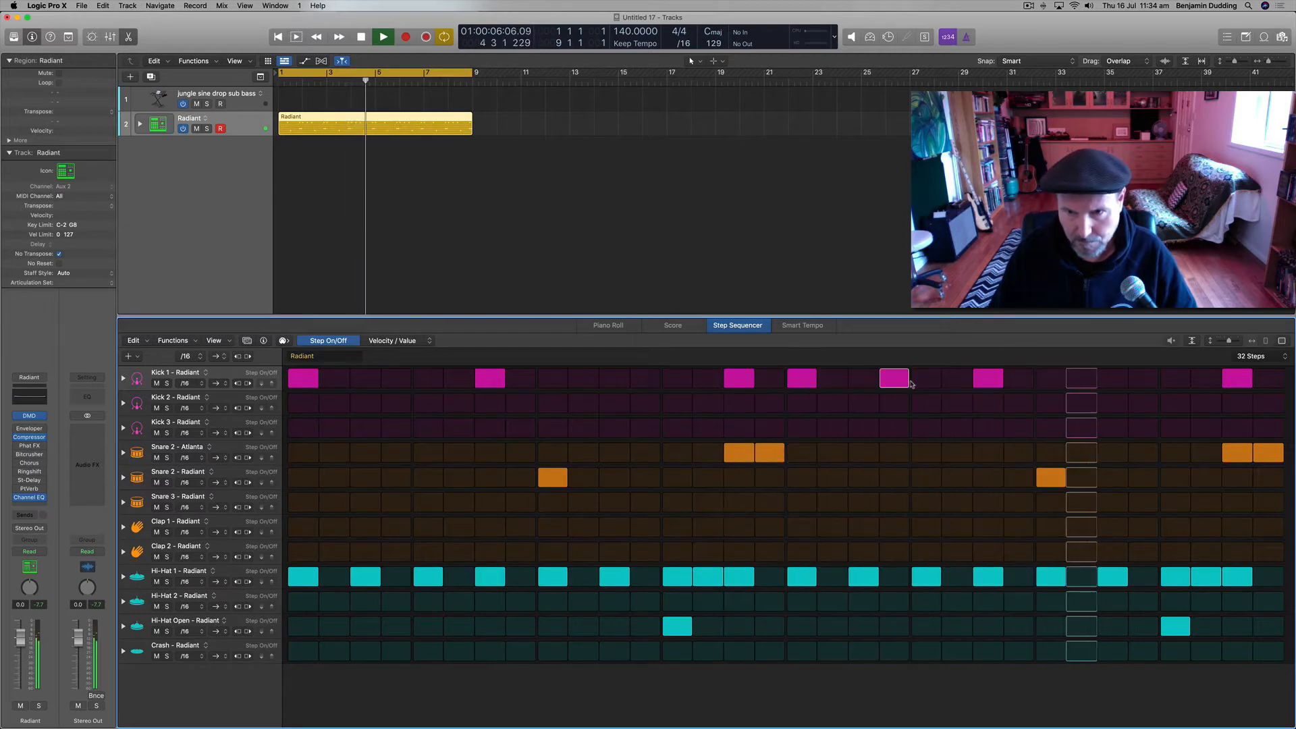
Step: Try Kick 1 on step 28, remove it, and add a Snare 2 - Atlanta hit on step 29 before stopping playback
left_click(1150, 383)
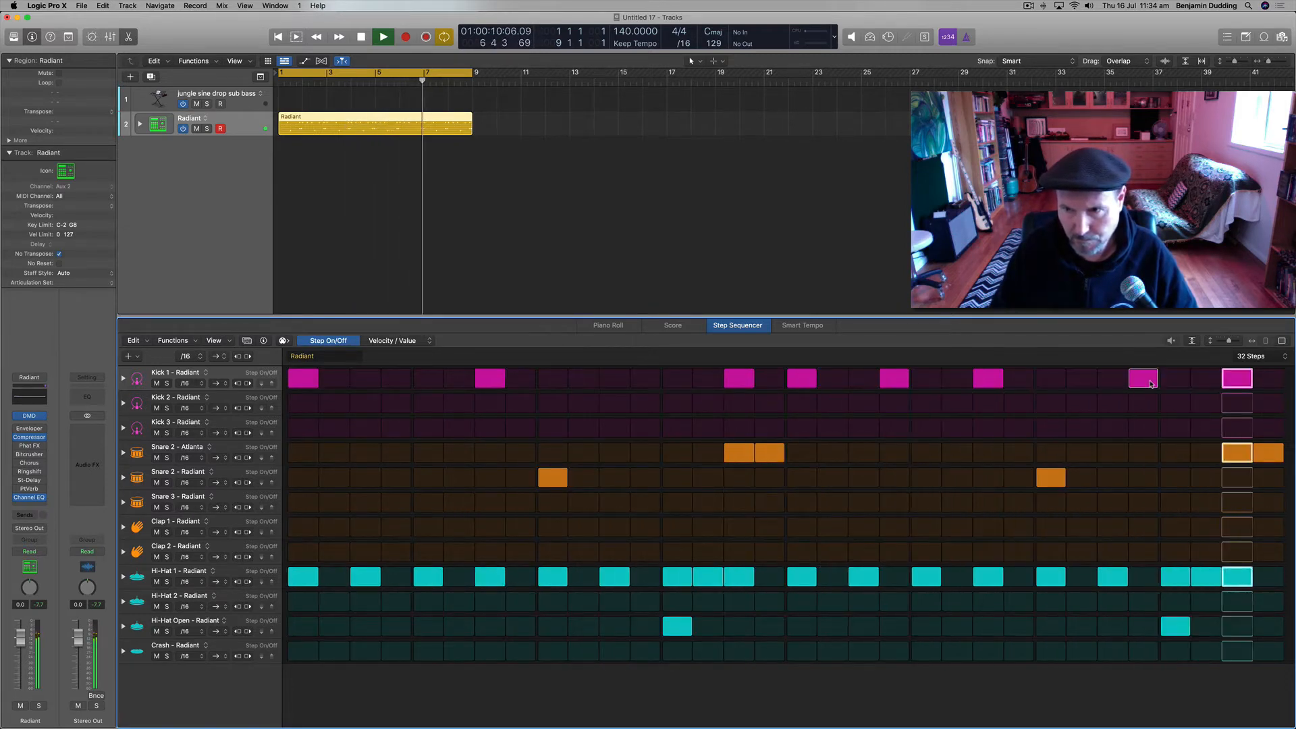
left_click(1149, 382)
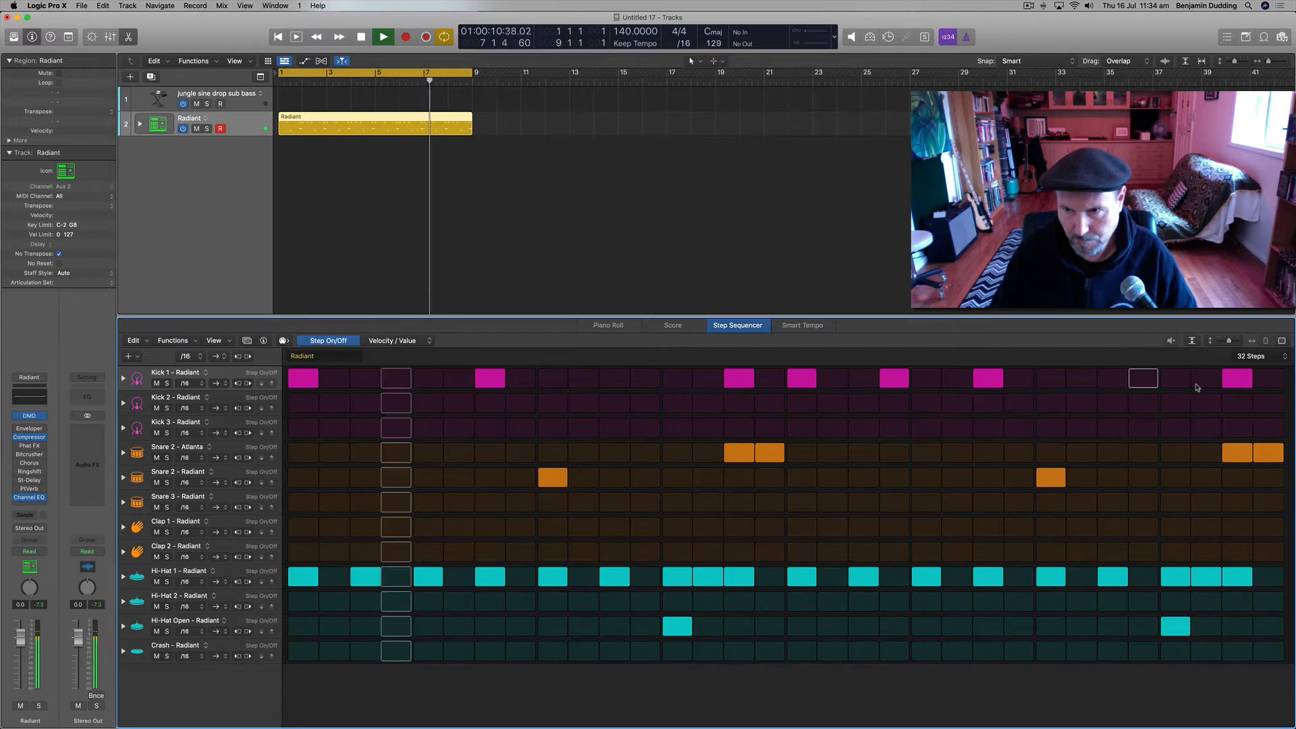
left_click(1176, 453)
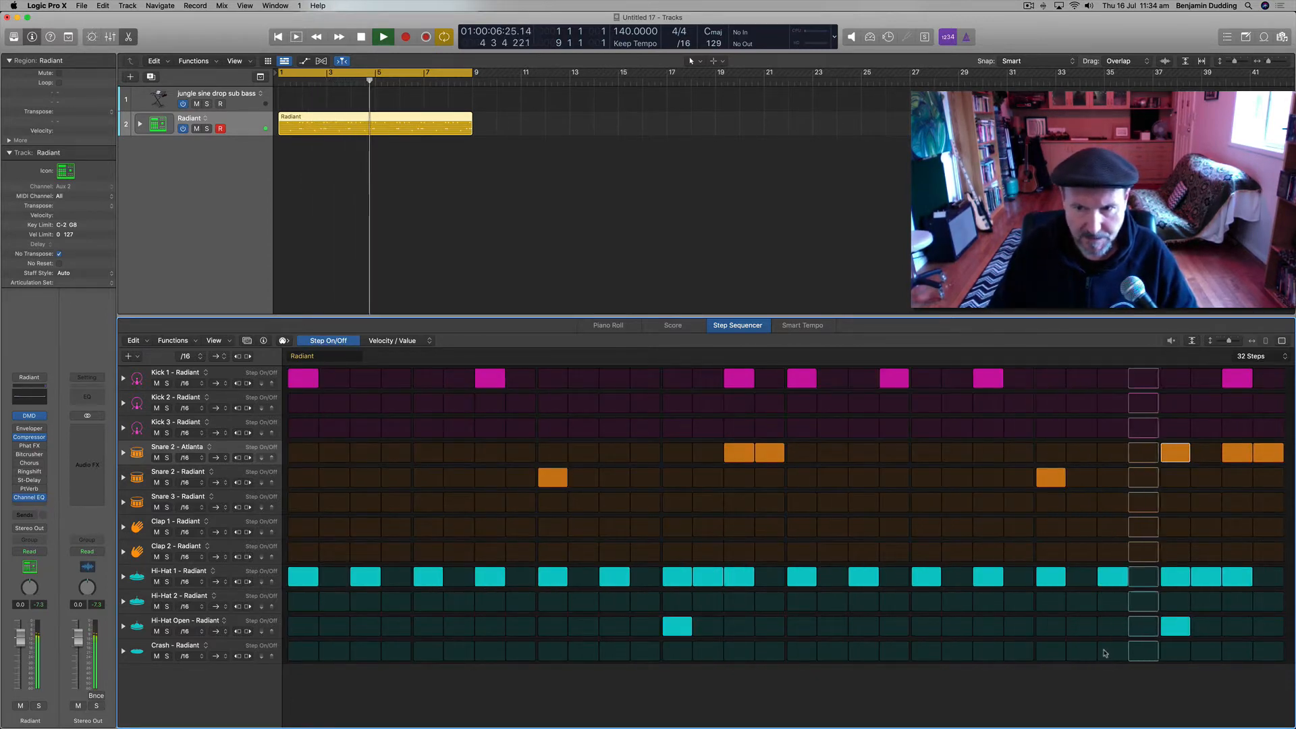
key("space")
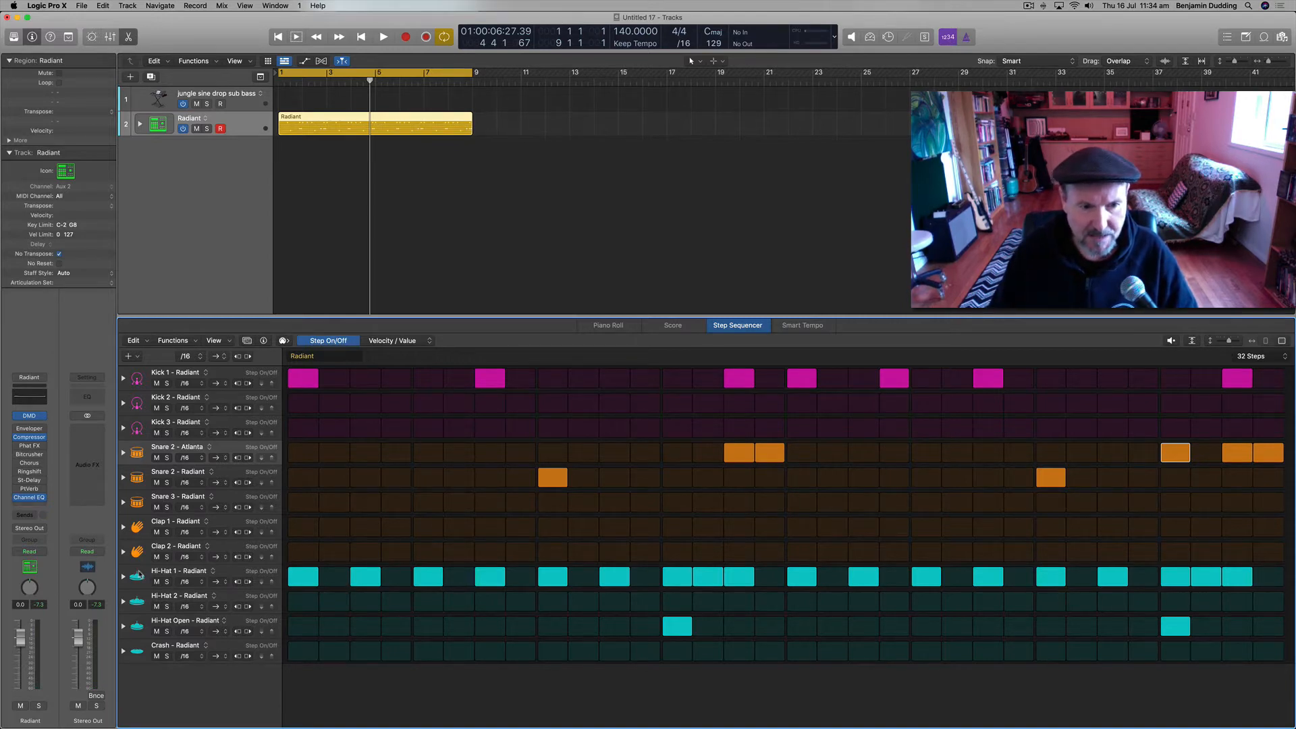
Step: Switch the sequencer to velocity editing, lower Hi-Hat 1 on step 3 to velocity 64, and audition it
left_click(146, 574)
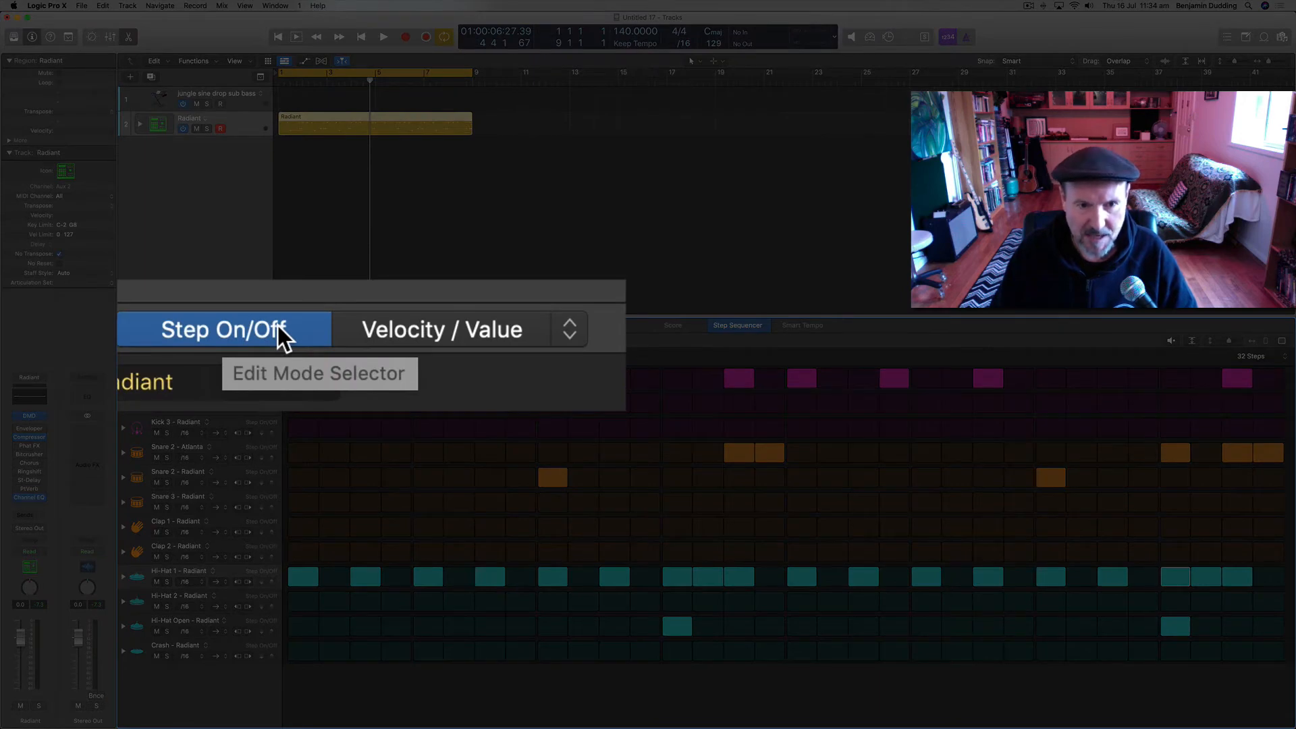
left_click(435, 335)
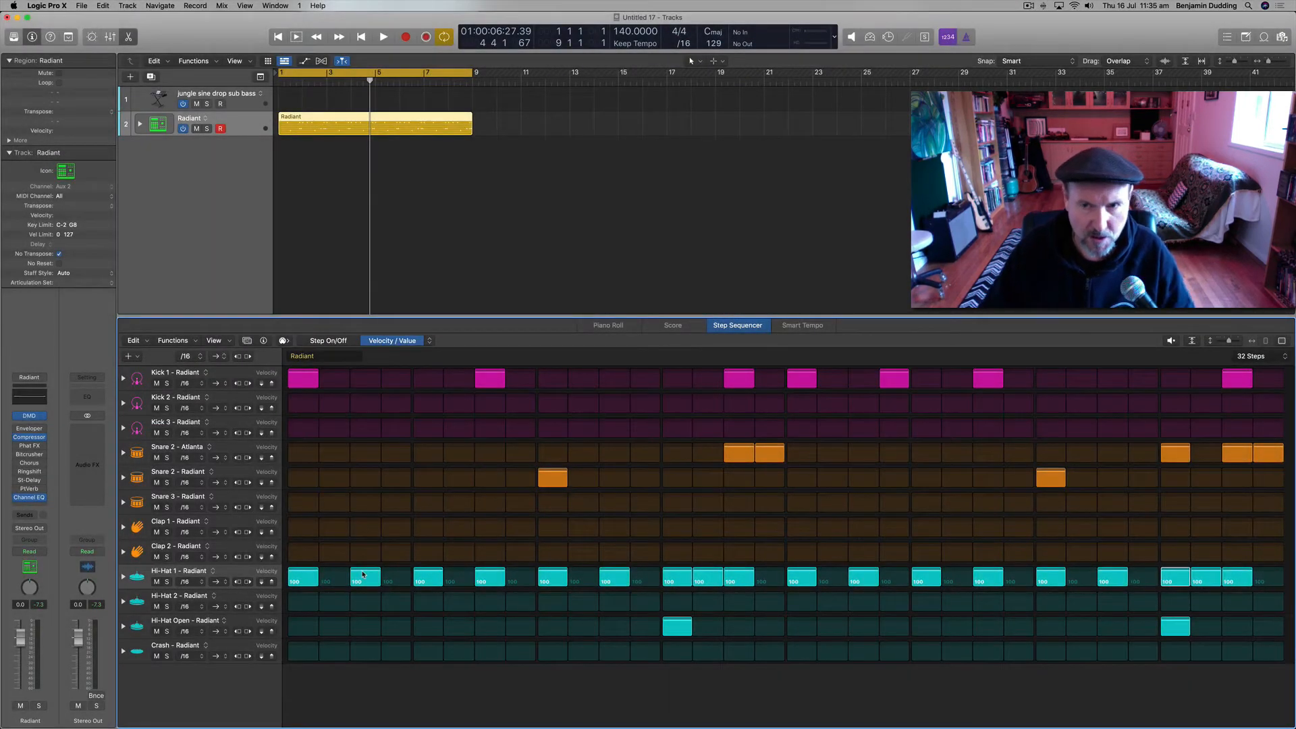
left_click_drag(363, 574, 363, 576)
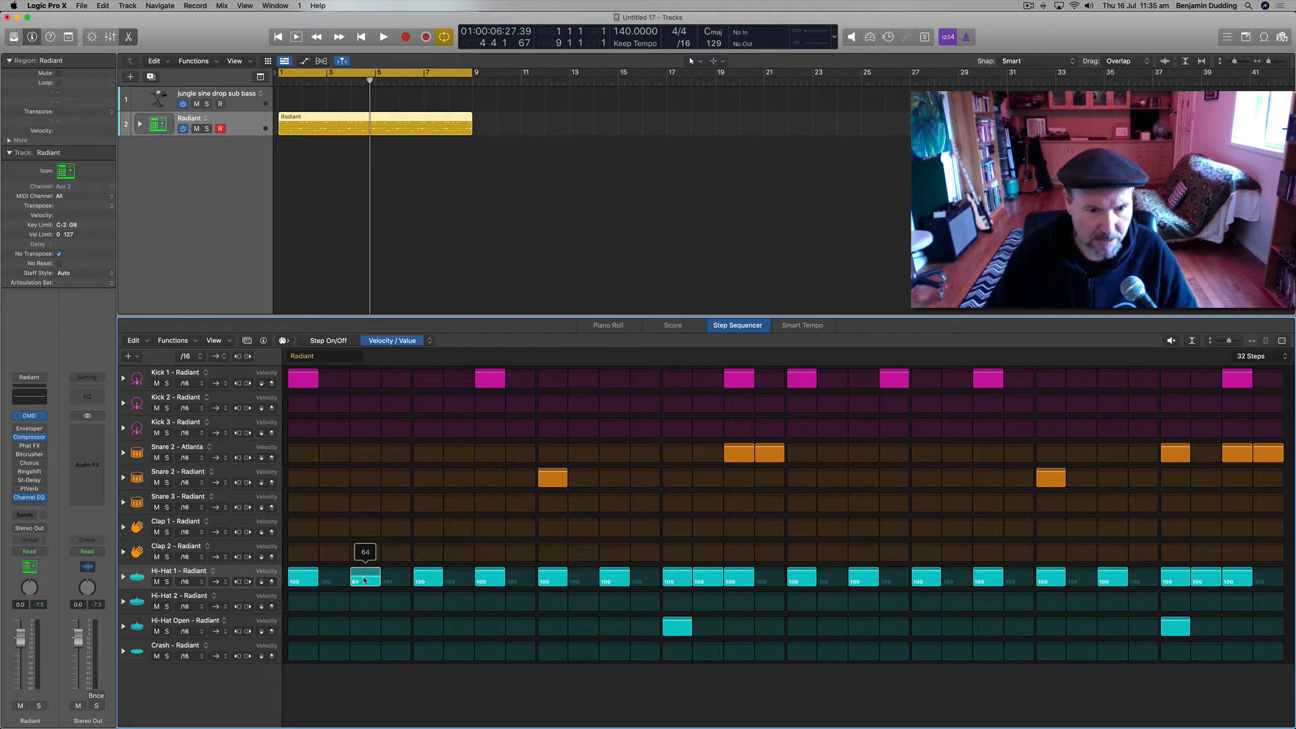
key("space")
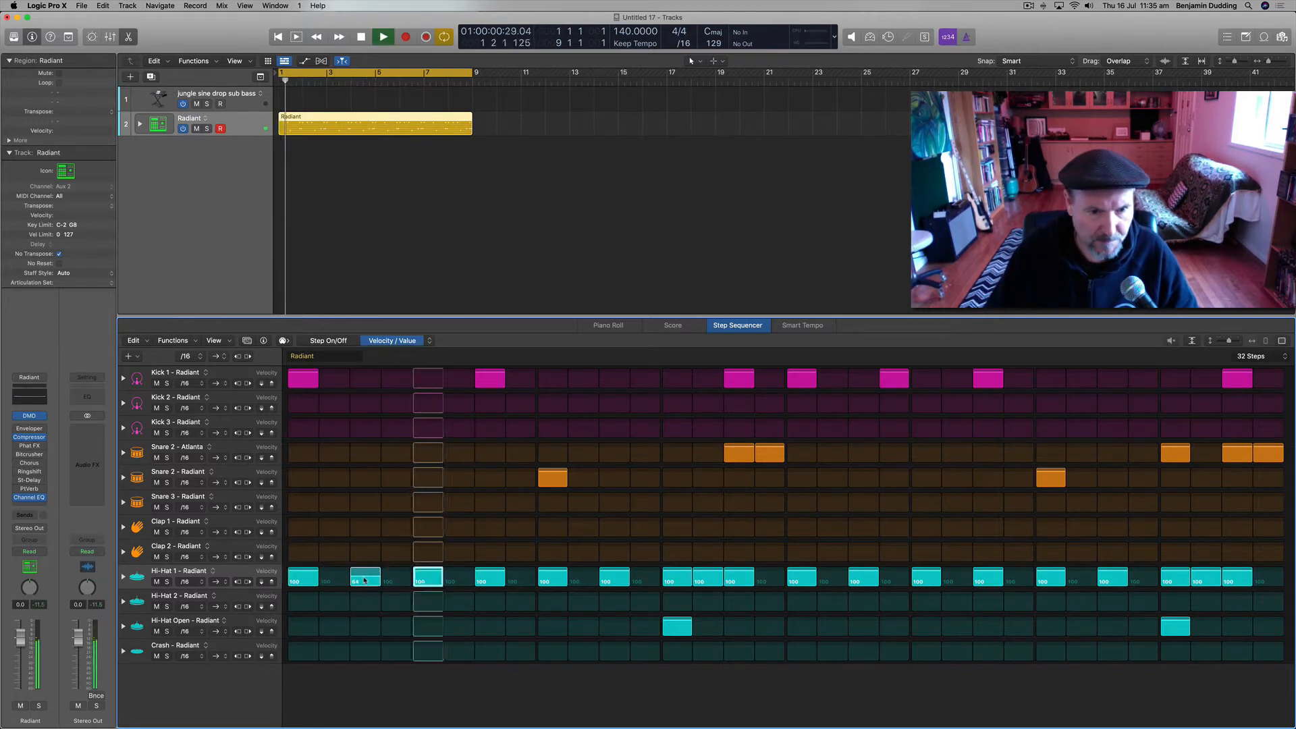
key("space")
Step: Lower the Hi-Hat 1 velocity to 63 on step 7 and reduce it on steps 11, 14 and 15 too
left_click_drag(489, 570, 490, 574)
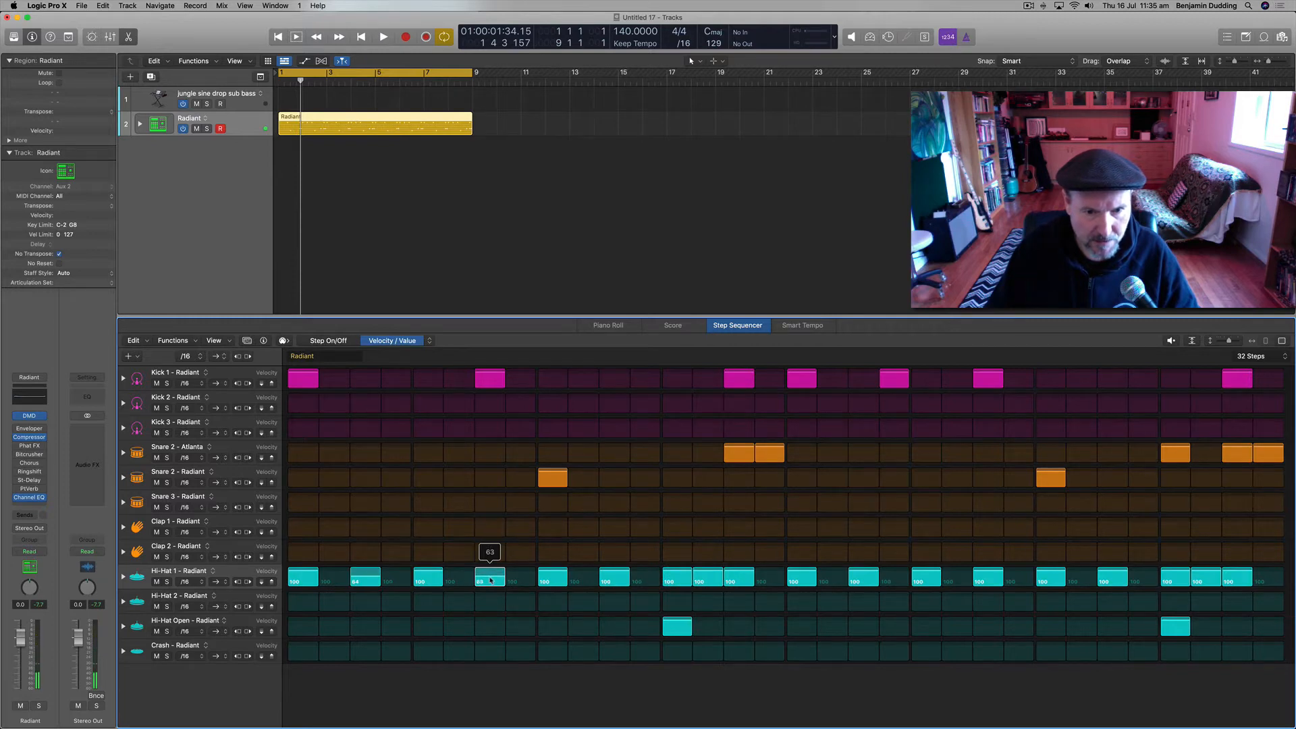
left_click_drag(619, 576, 620, 579)
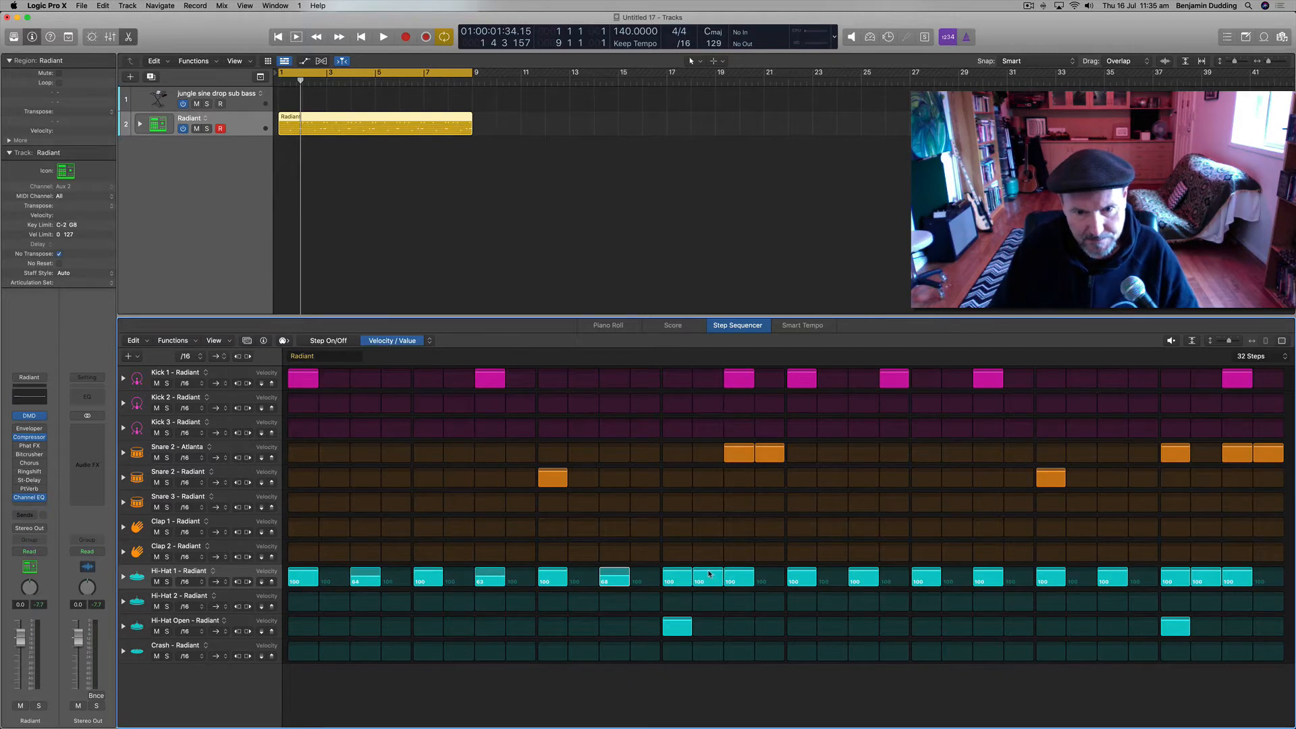
left_click_drag(709, 574, 736, 578)
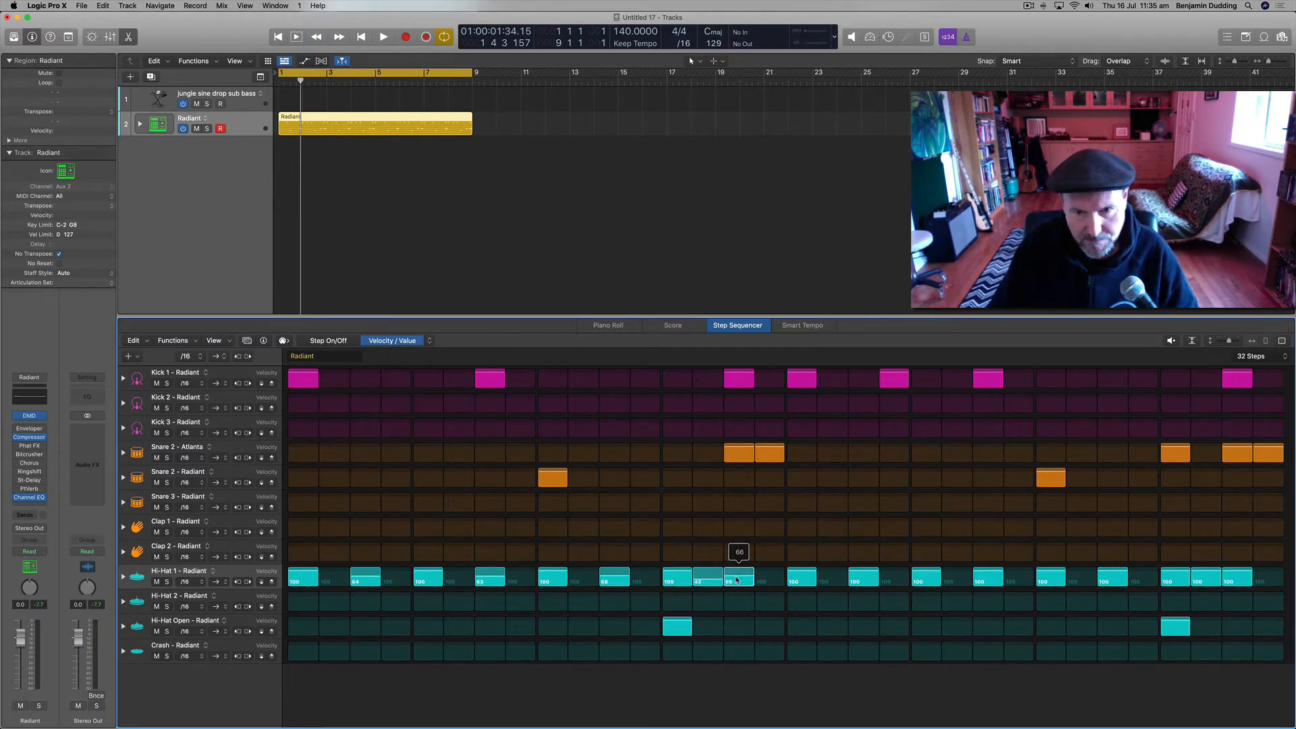
Step: Lower Hi-Hat 1 velocities to 66 on step 19, 61 on step 23 and 63 on step 27, and reduce steps 30 and 31
left_click_drag(871, 576, 869, 578)
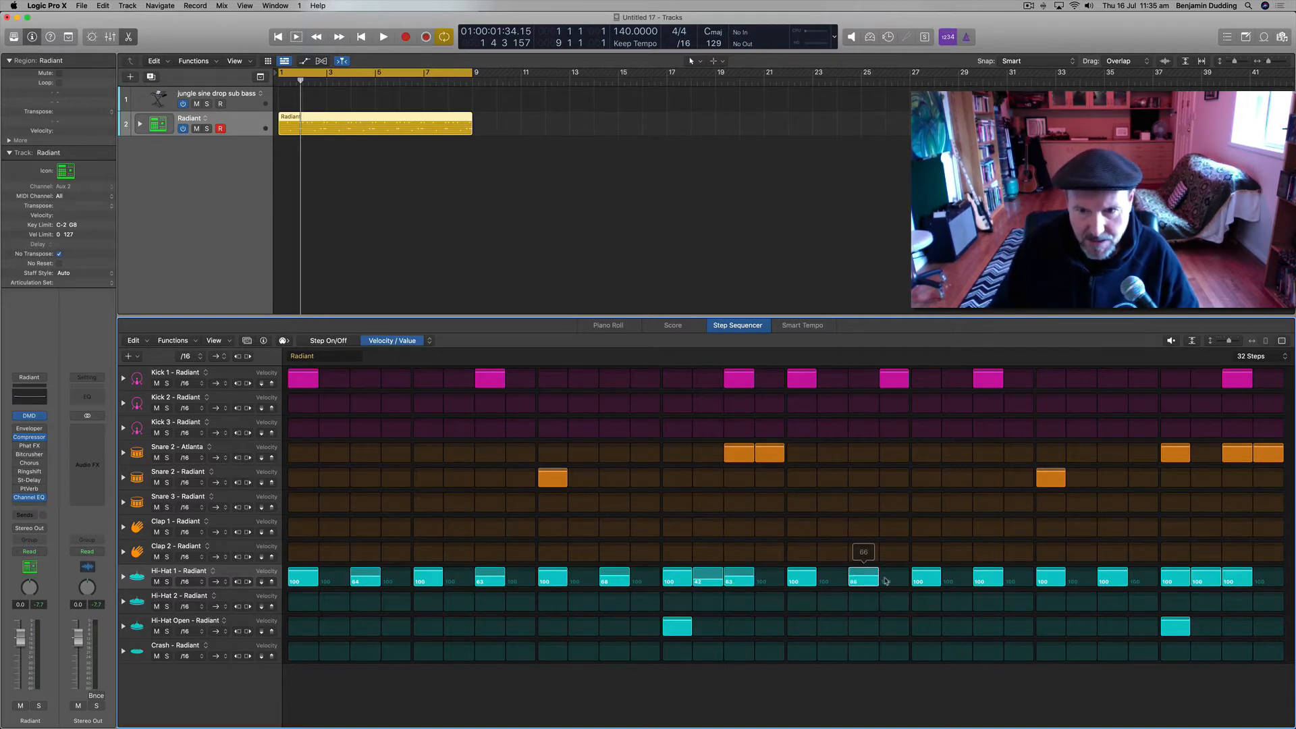
left_click_drag(994, 573, 997, 579)
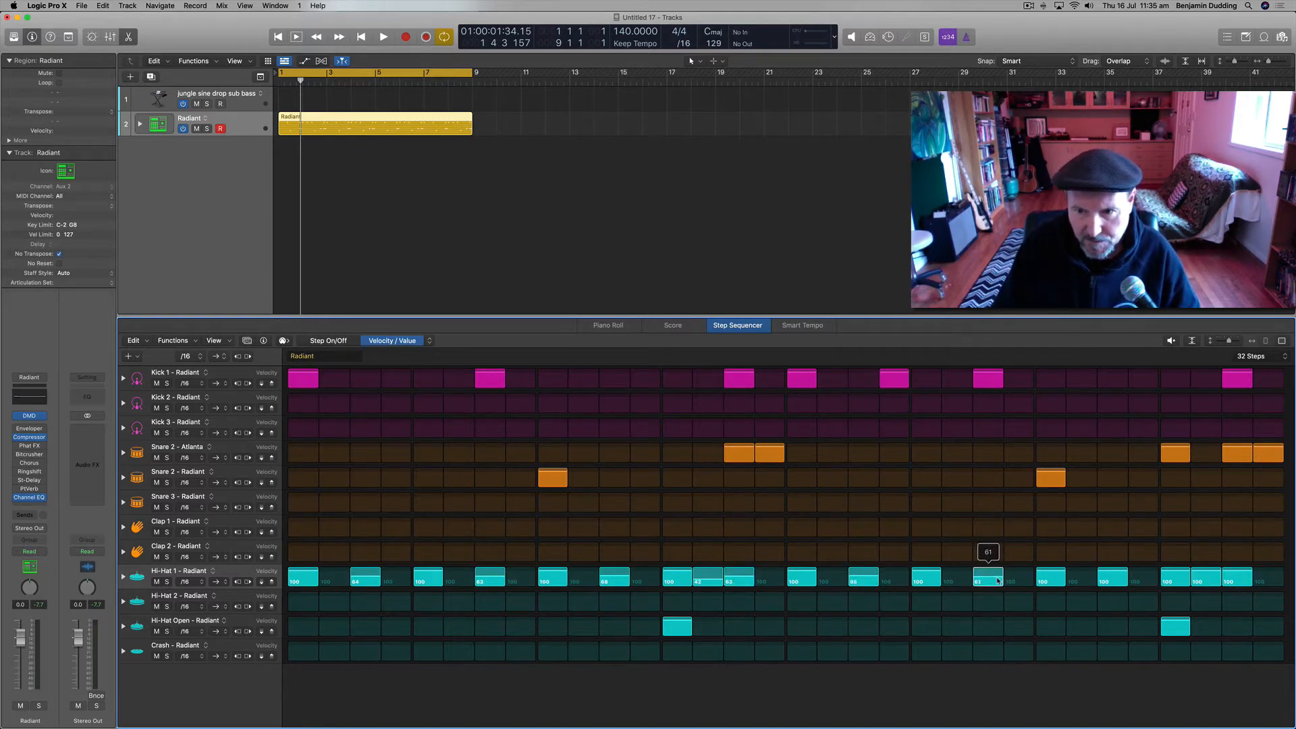
left_click_drag(1104, 573, 1105, 577)
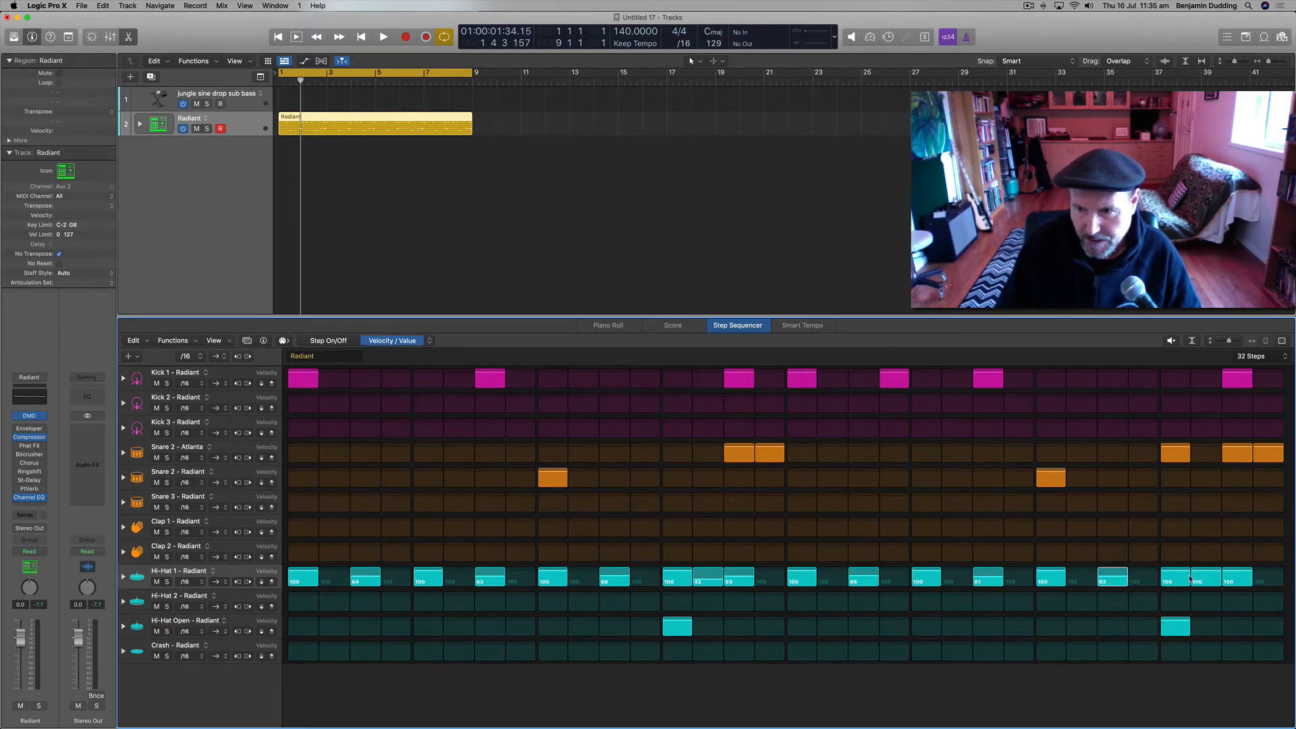
left_click_drag(1204, 576, 1238, 576)
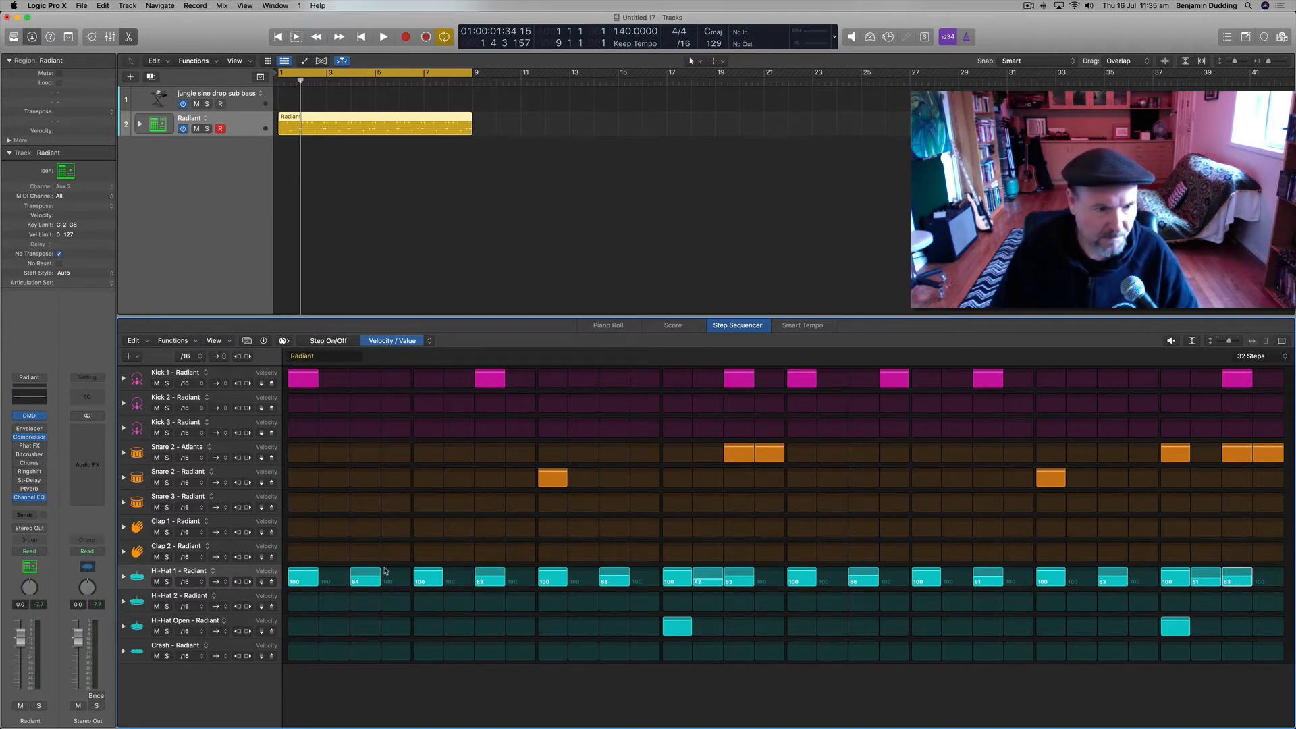
Step: Expand the Radiant track stack and enlarge the tracks area to reach the individual kit-piece tracks
left_click(140, 124)
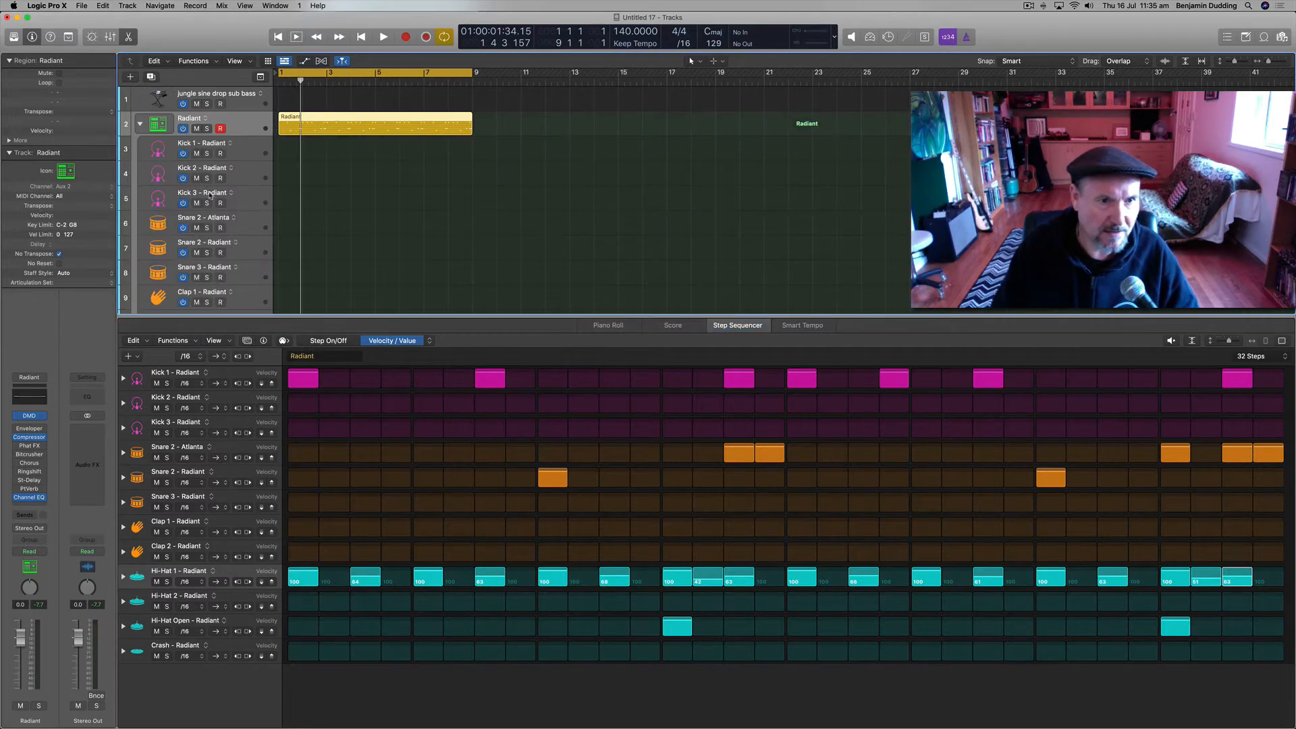
scroll(223, 236, "down", 3)
key("space")
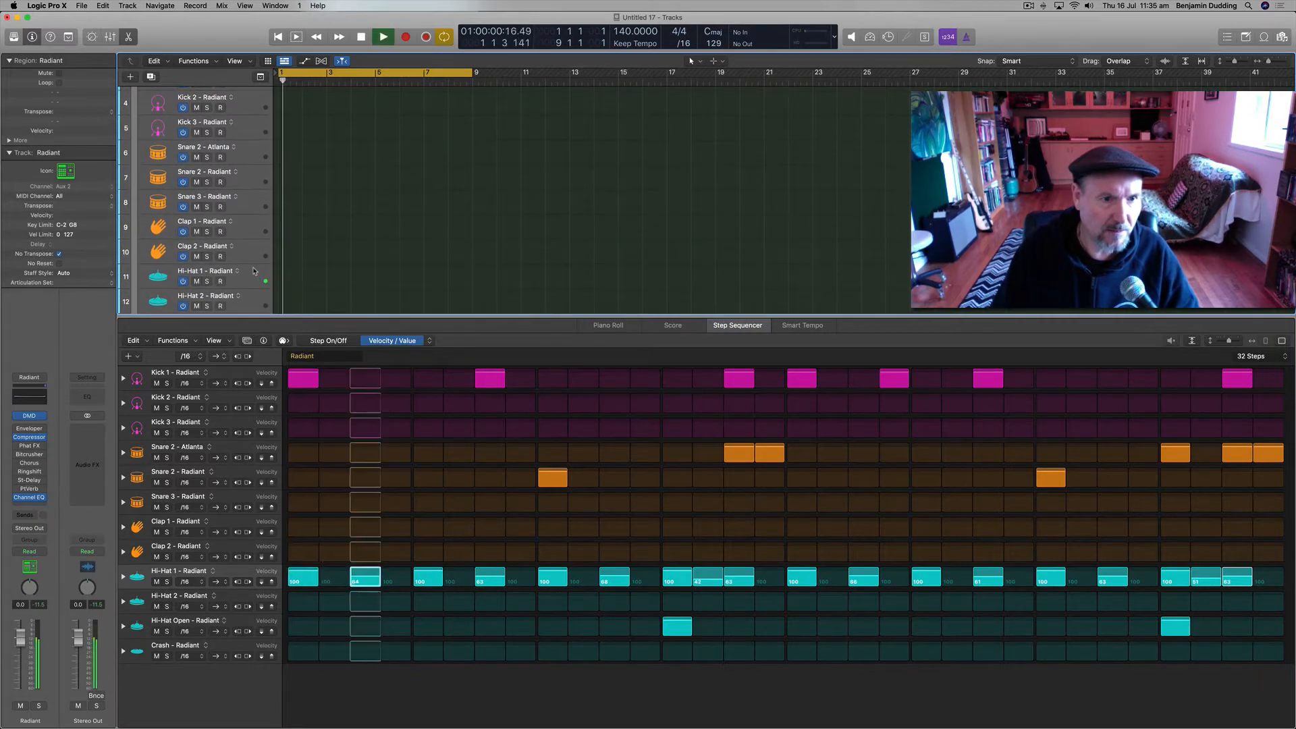
left_click(251, 272)
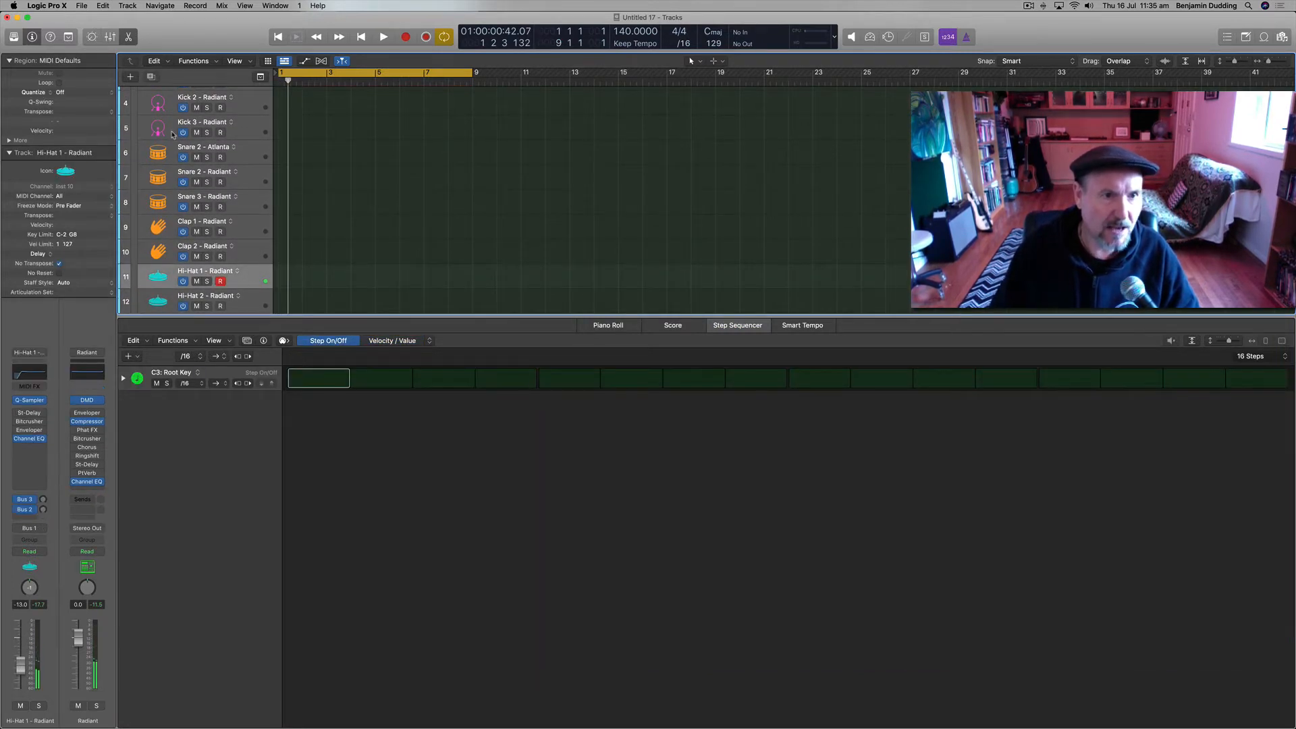
scroll(173, 134, "up", 3)
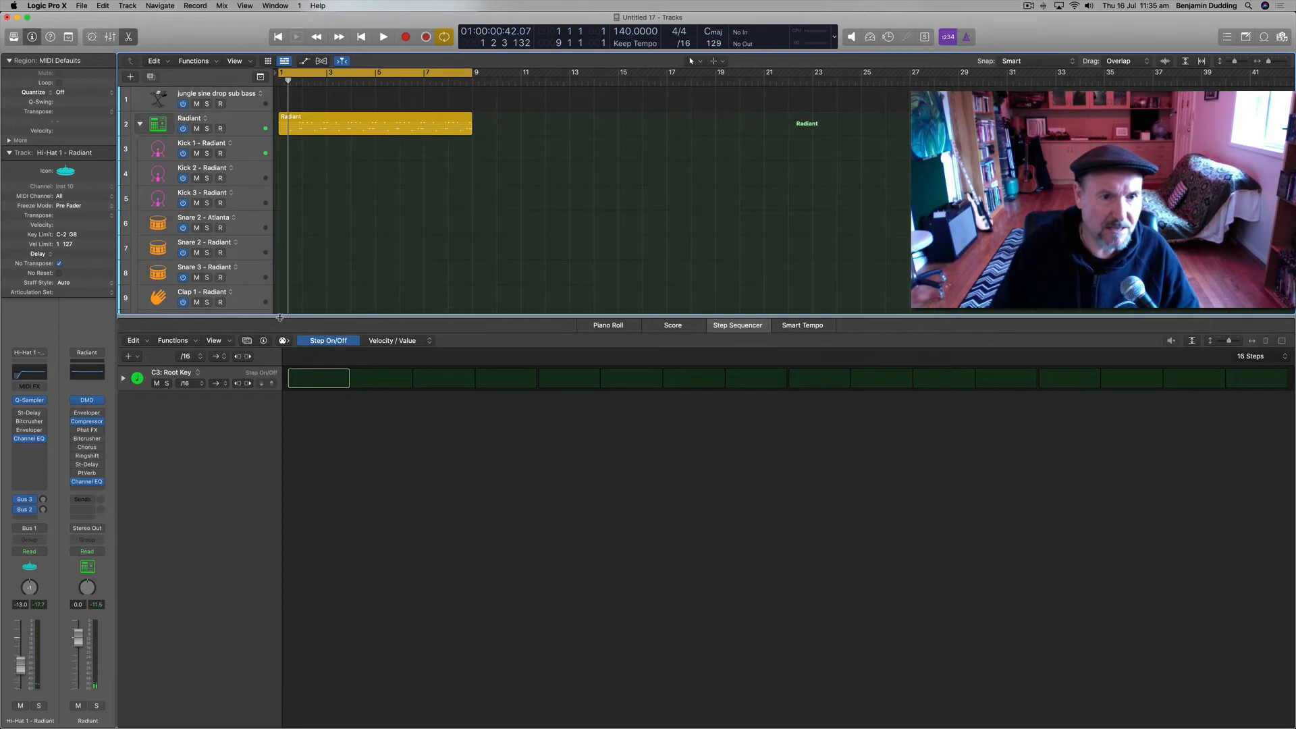
left_click_drag(280, 317, 279, 406)
left_click(140, 124)
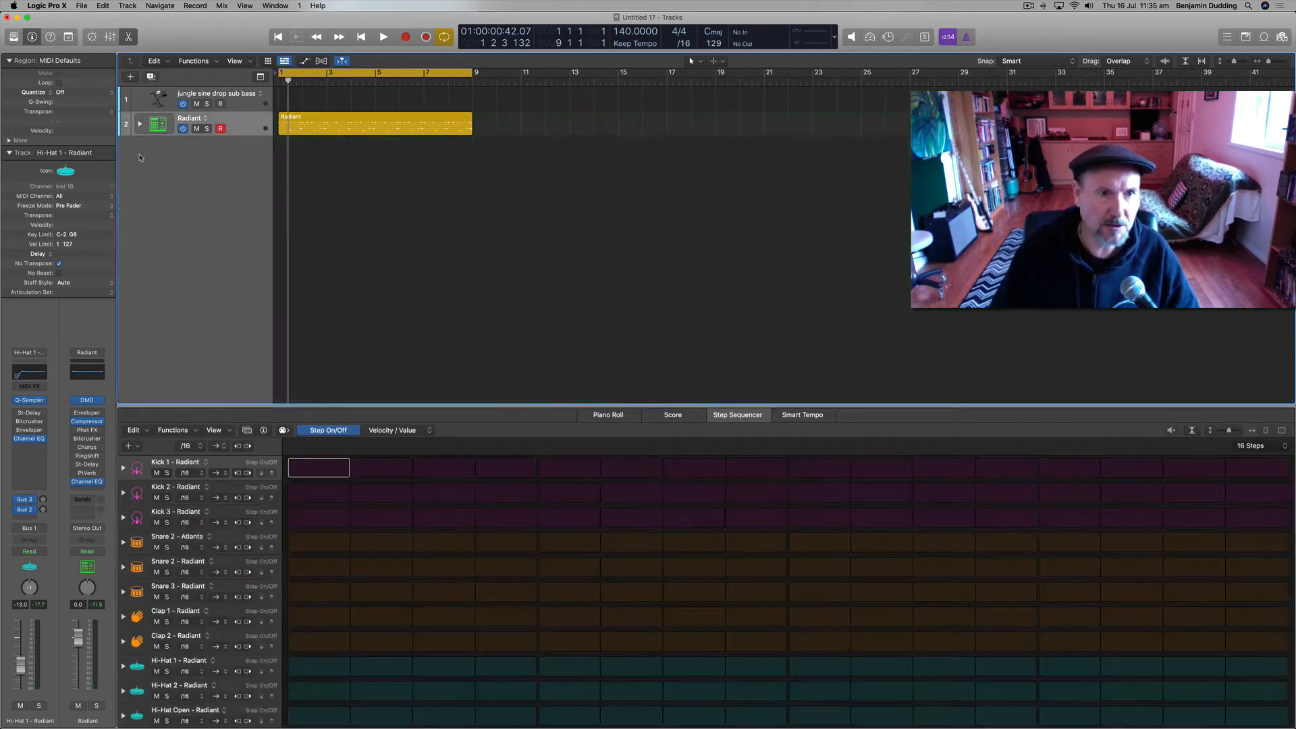
left_click(140, 124)
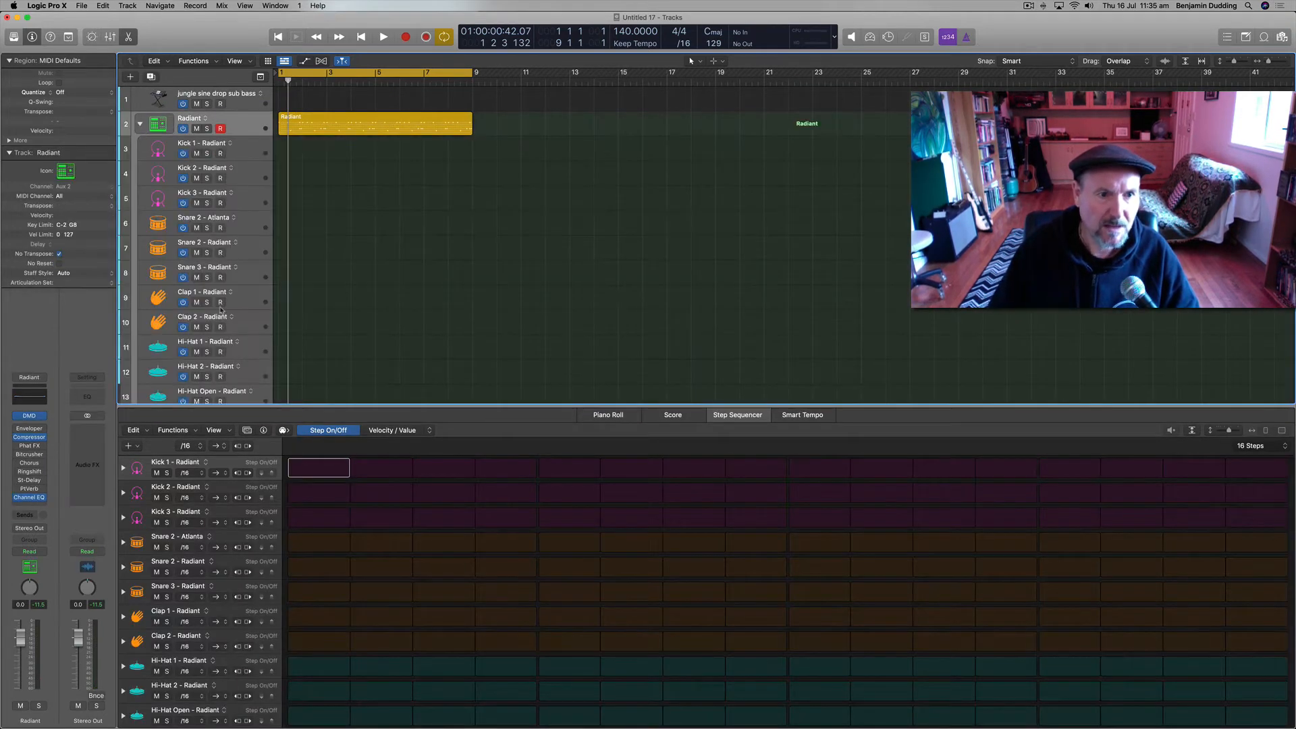
Step: Raise the Hi-Hat 1 - Radiant track's volume to about -8.2 dB during playback, and collapse the Radiant stack
left_click(251, 349)
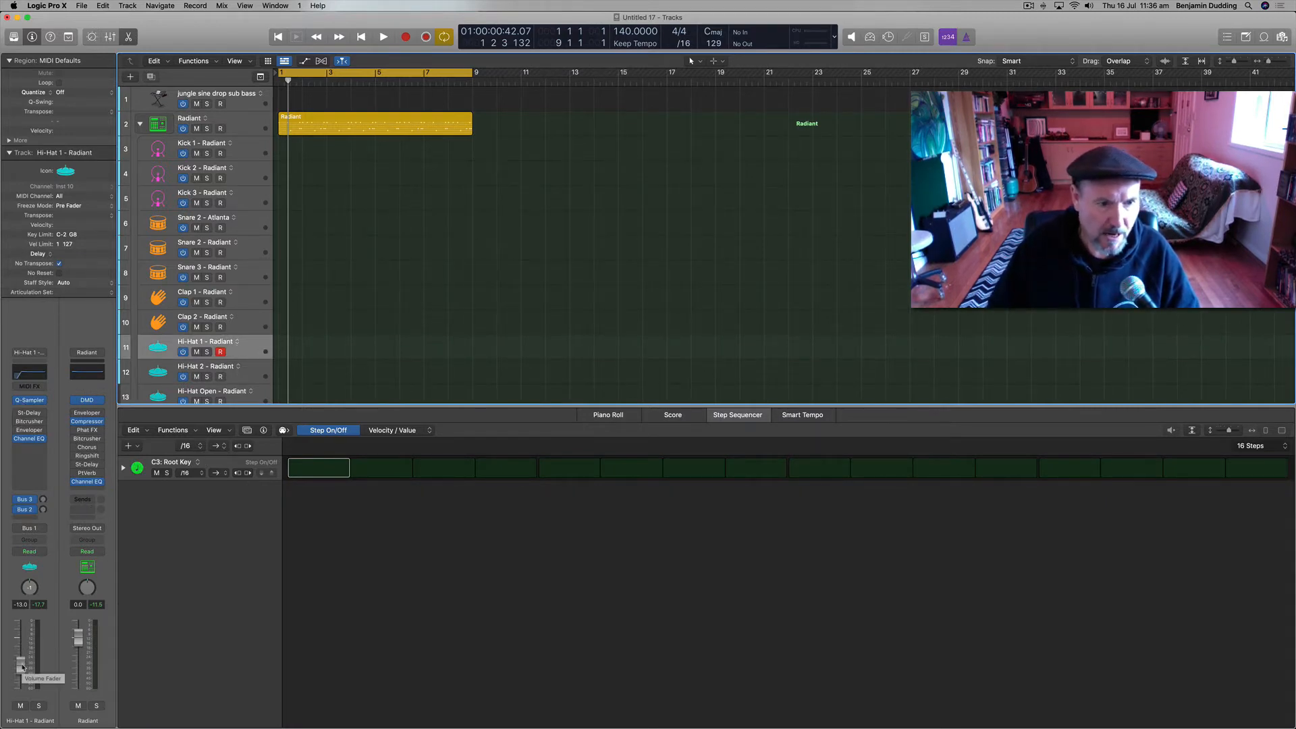
key("space")
left_click_drag(22, 669, 21, 658)
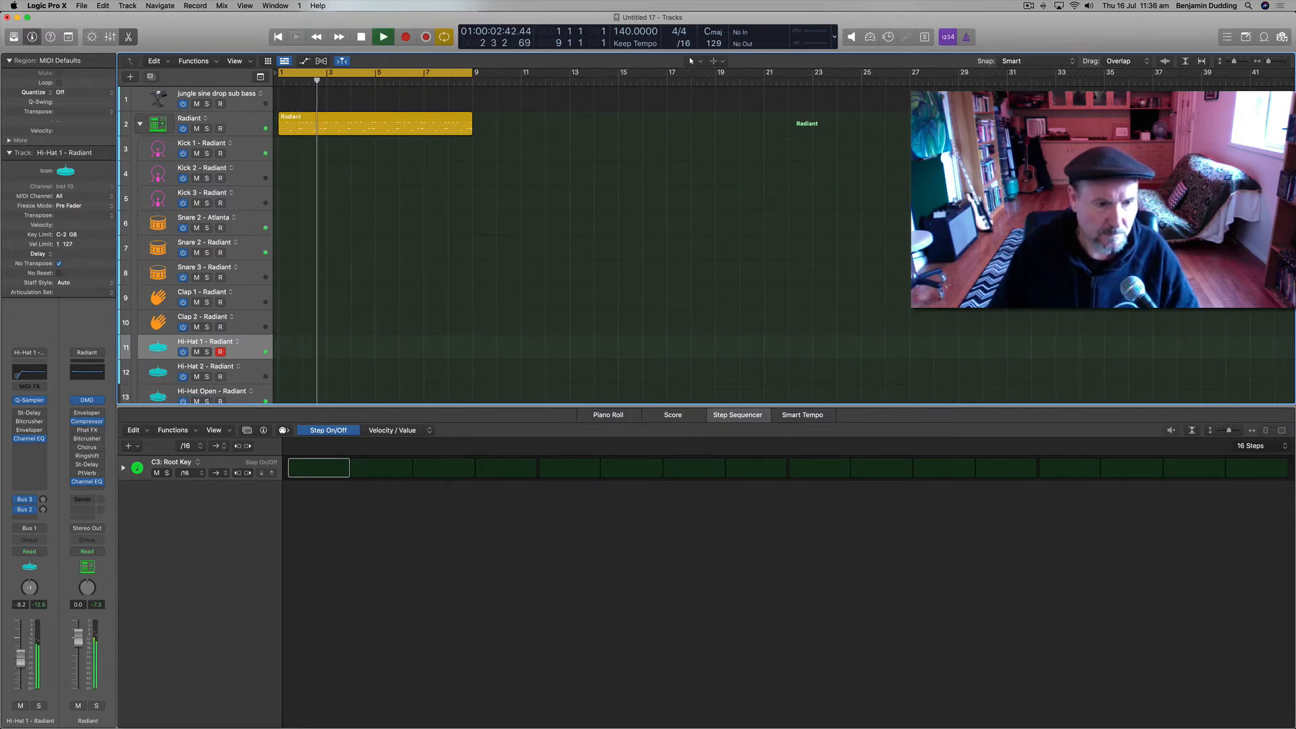
key("space")
left_click(140, 124)
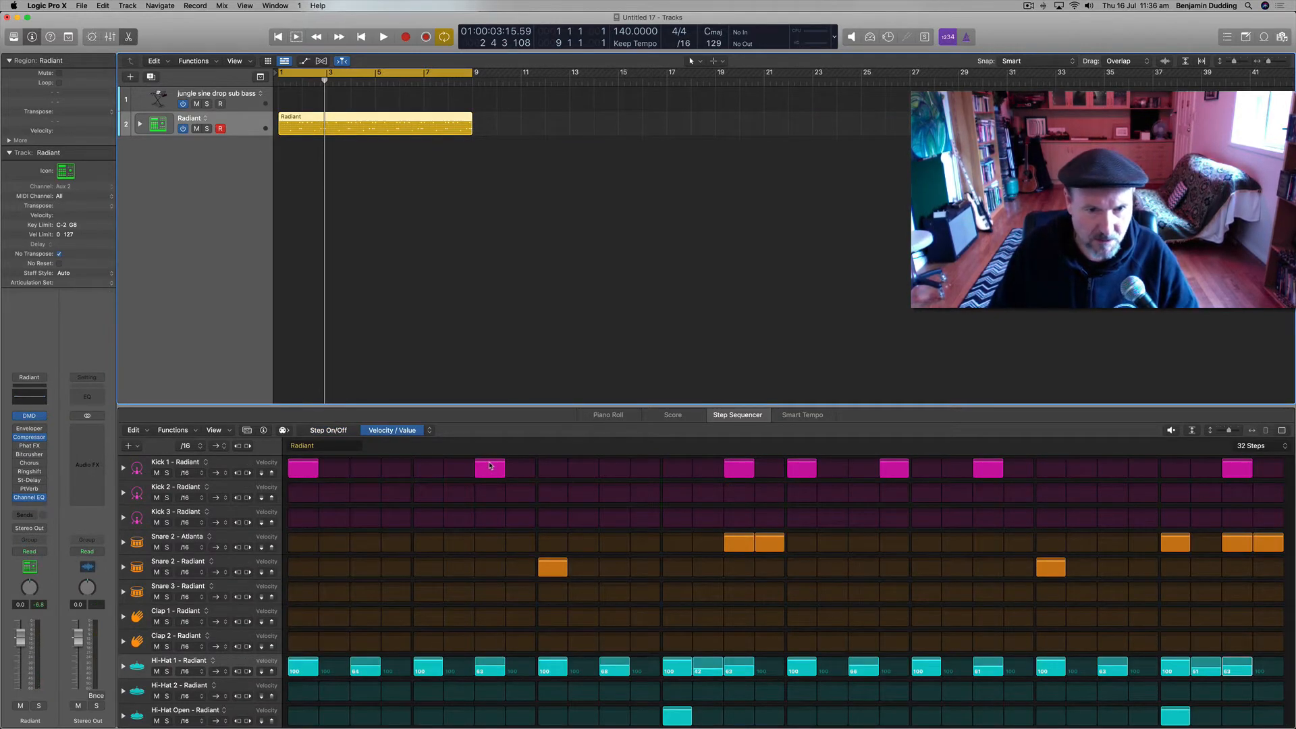
Step: During playback, lower the Kick 1 velocities to 67 on step 7 and 62 on step 15
key("space")
left_click(491, 466)
left_click_drag(491, 466, 491, 472)
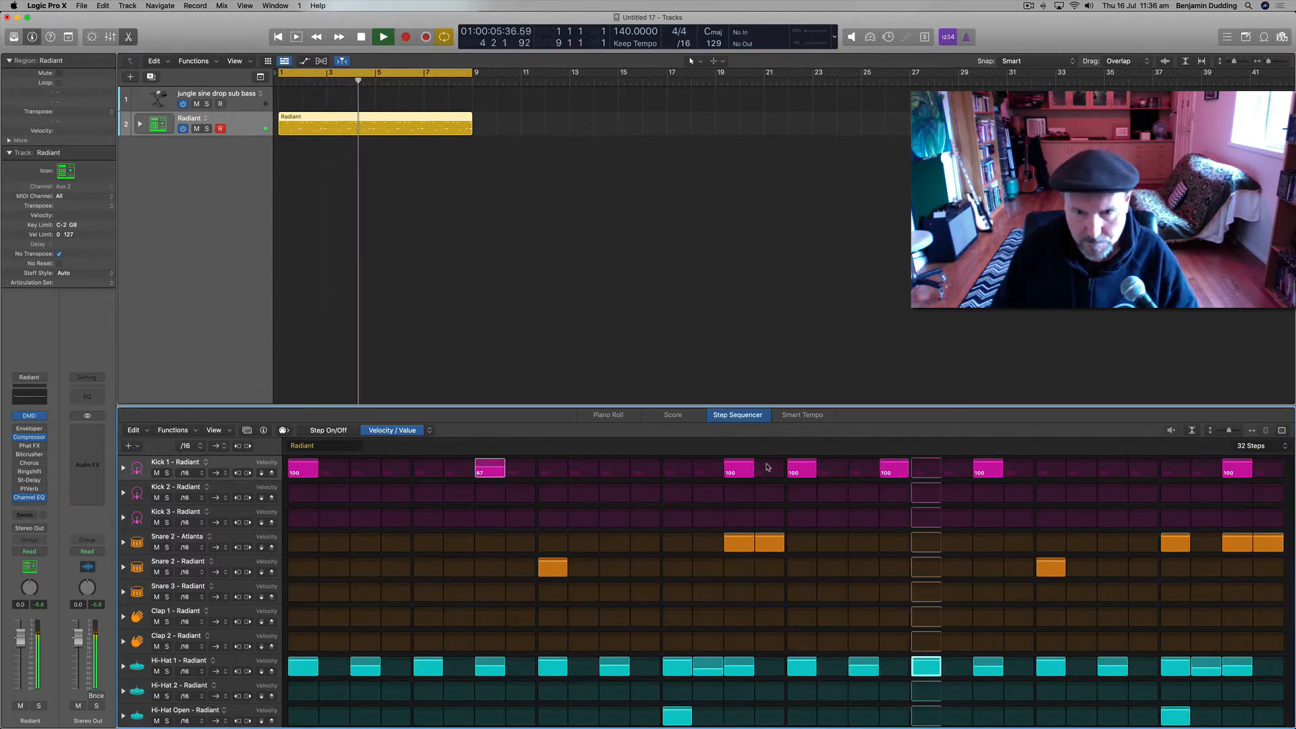
left_click_drag(741, 466, 746, 471)
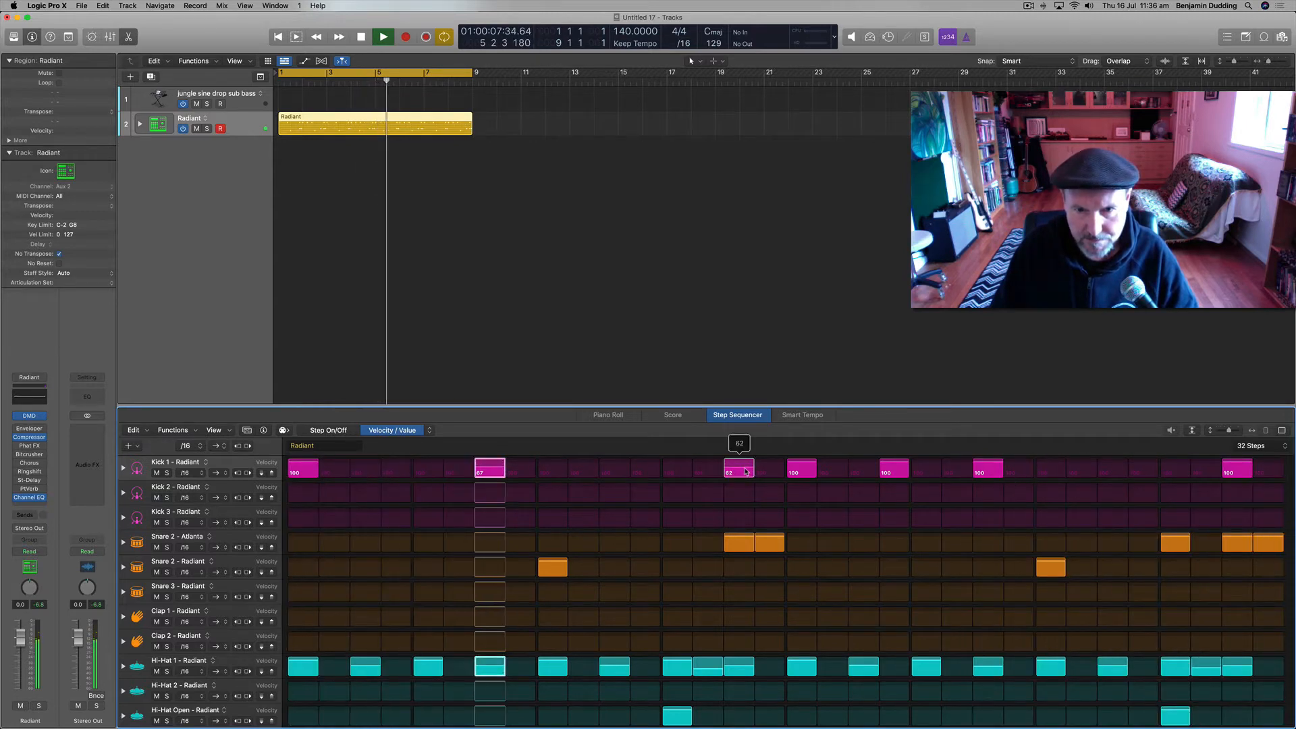
Step: Lower the Kick 1 velocities to 47 on step 20 and 69 on step 23, and reduce step 31 as well
left_click_drag(892, 463, 892, 473)
left_click_drag(991, 467, 992, 470)
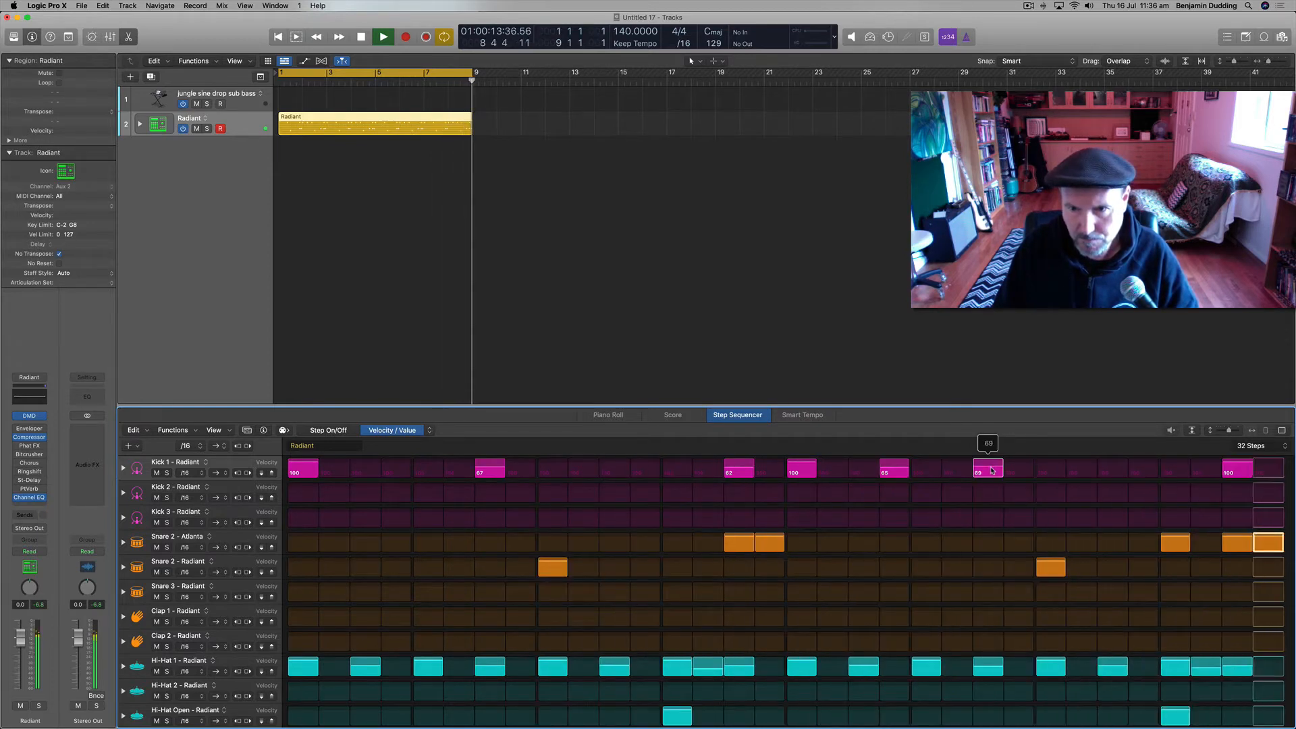
left_click_drag(897, 469, 900, 473)
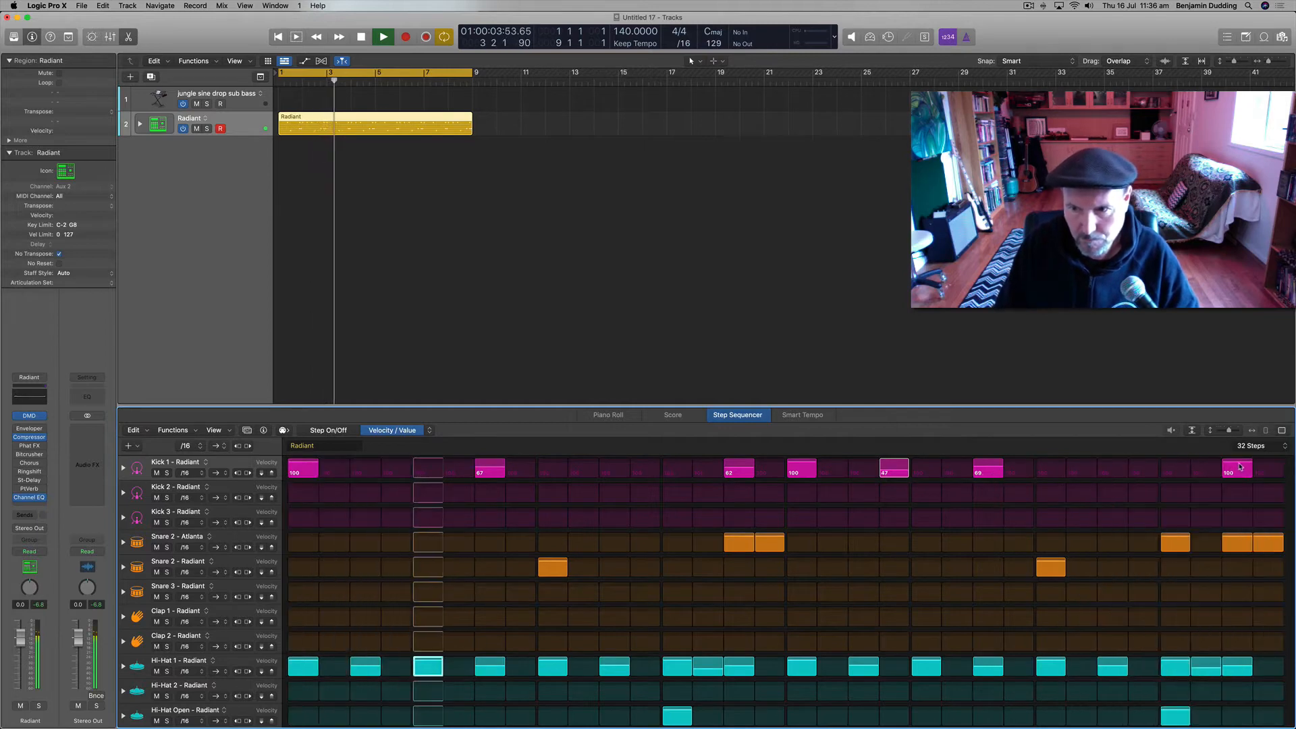
left_click_drag(1237, 465, 1237, 475)
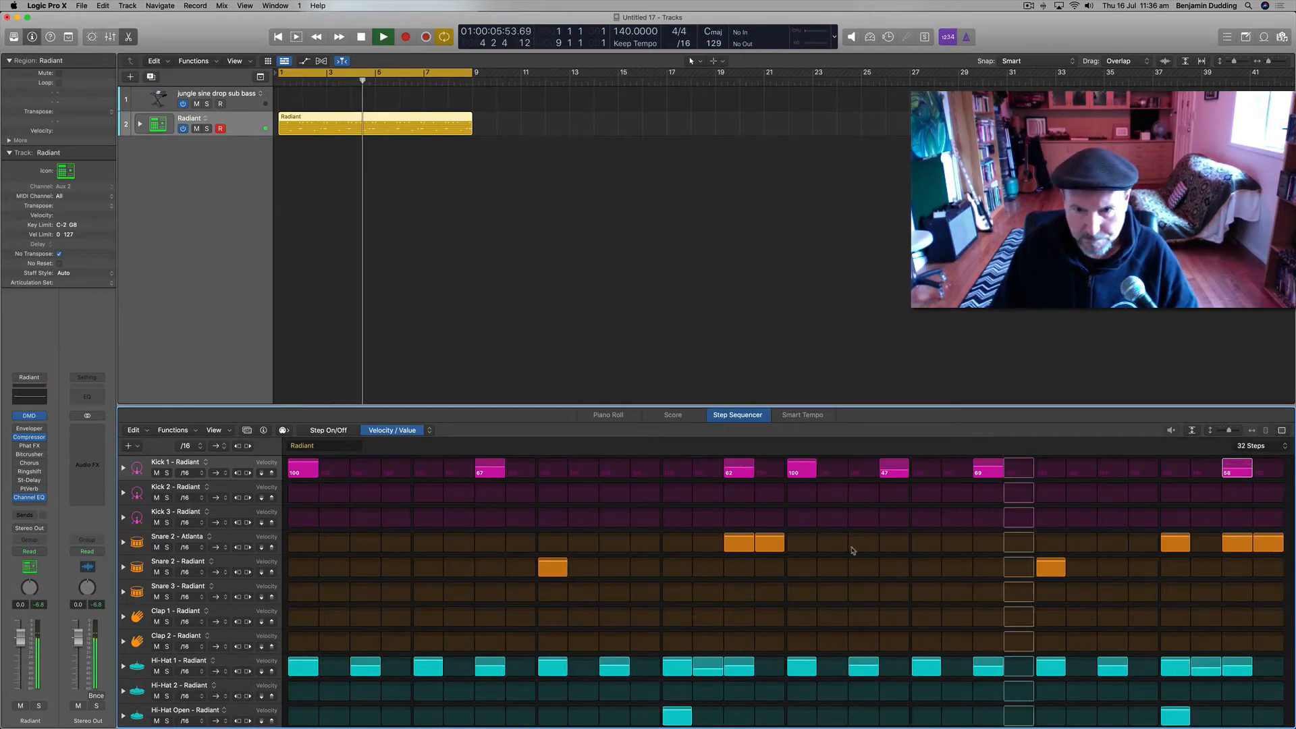
Step: Stop playback and reduce the Snare 2 - Atlanta velocity on step 15, then set step 29 to 73 and step 31 to 46
key("space")
left_click_drag(739, 542, 738, 547)
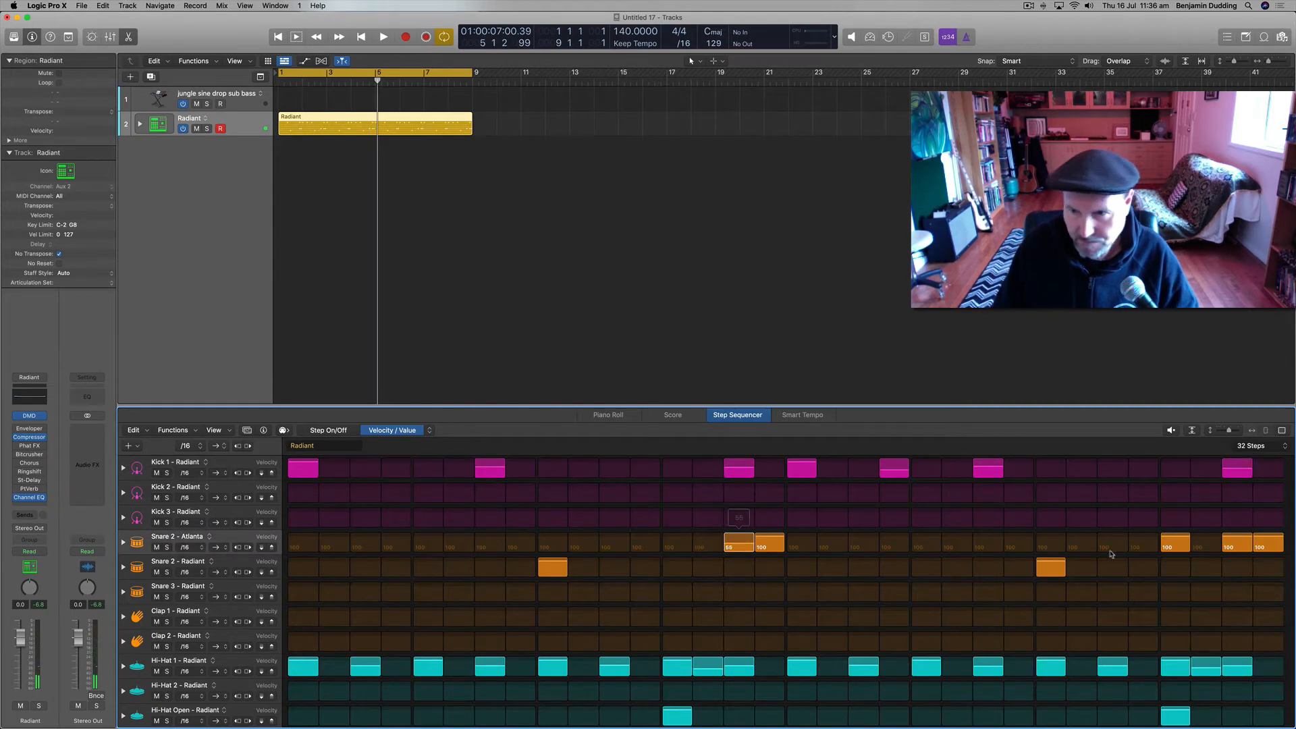
left_click_drag(1168, 542, 1242, 547)
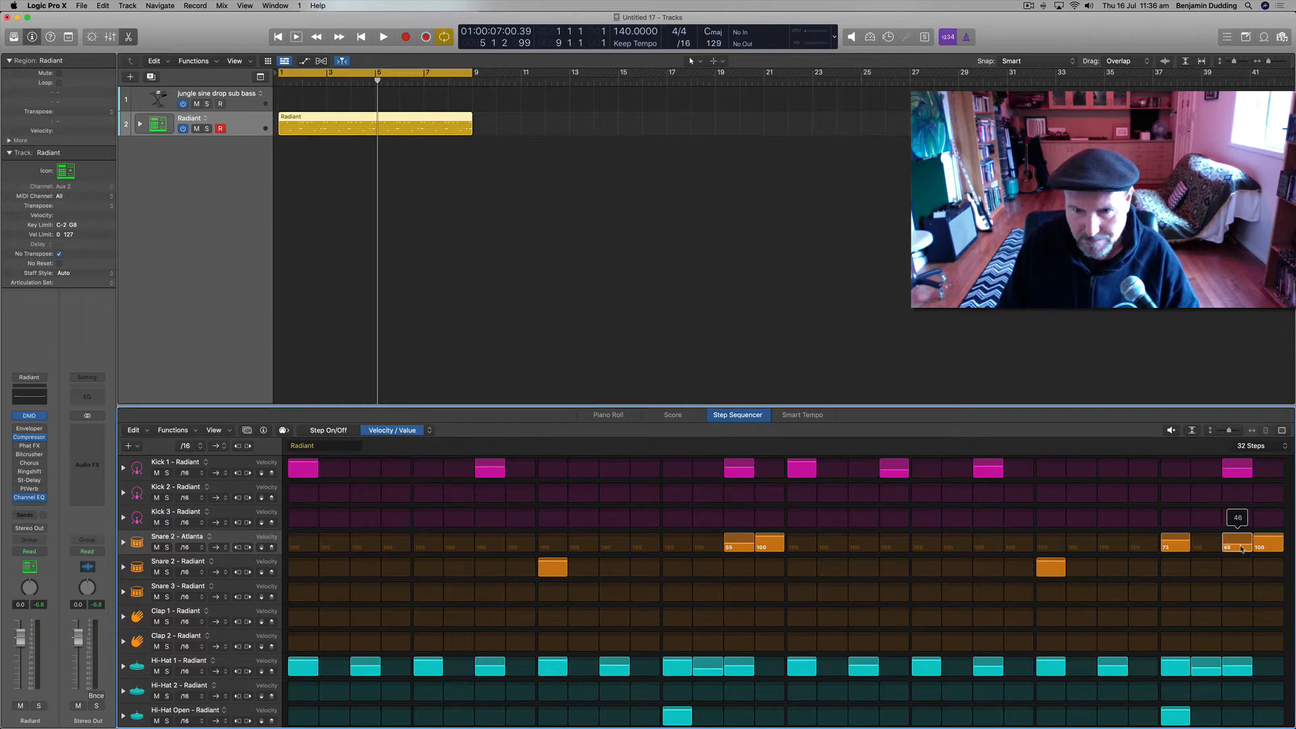
Step: During playback, lower the Snare 2 - Atlanta velocities to about 44 on step 15 and 42 on step 31, and reduce step 29
key("space")
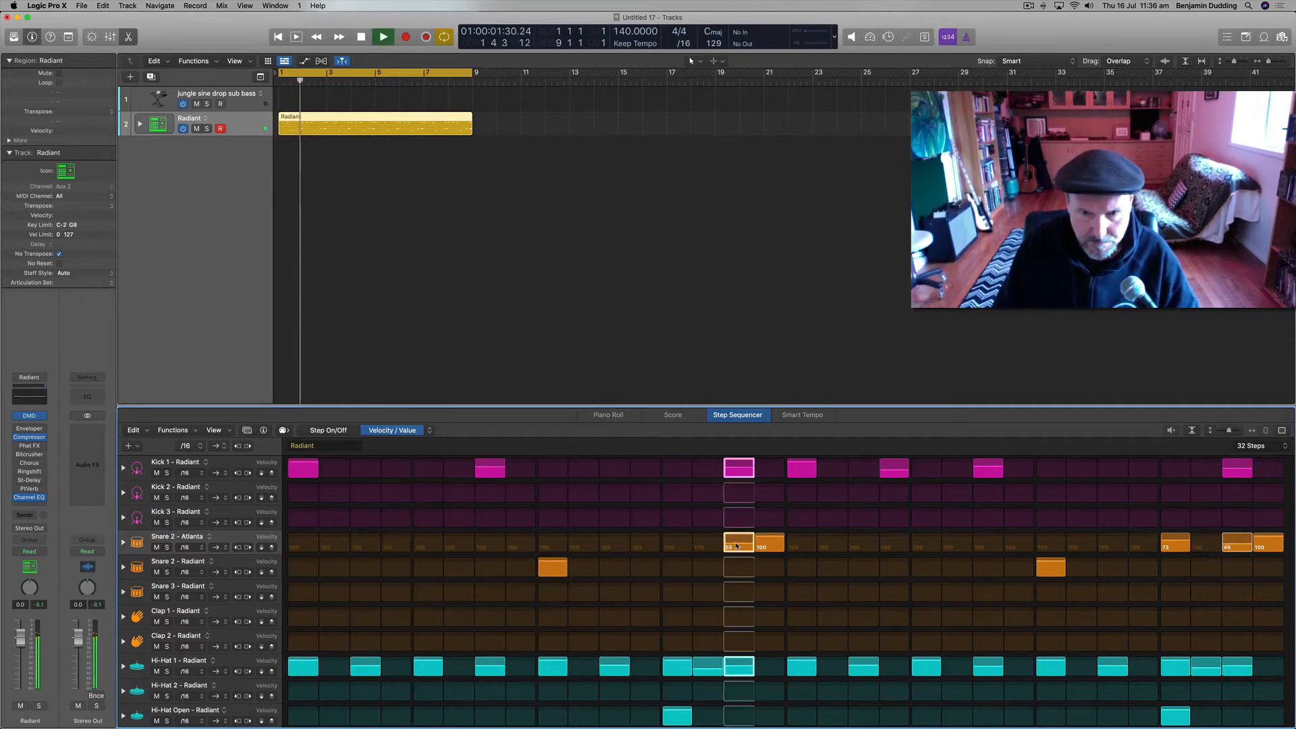
left_click_drag(736, 546, 738, 548)
left_click_drag(1238, 544, 1239, 553)
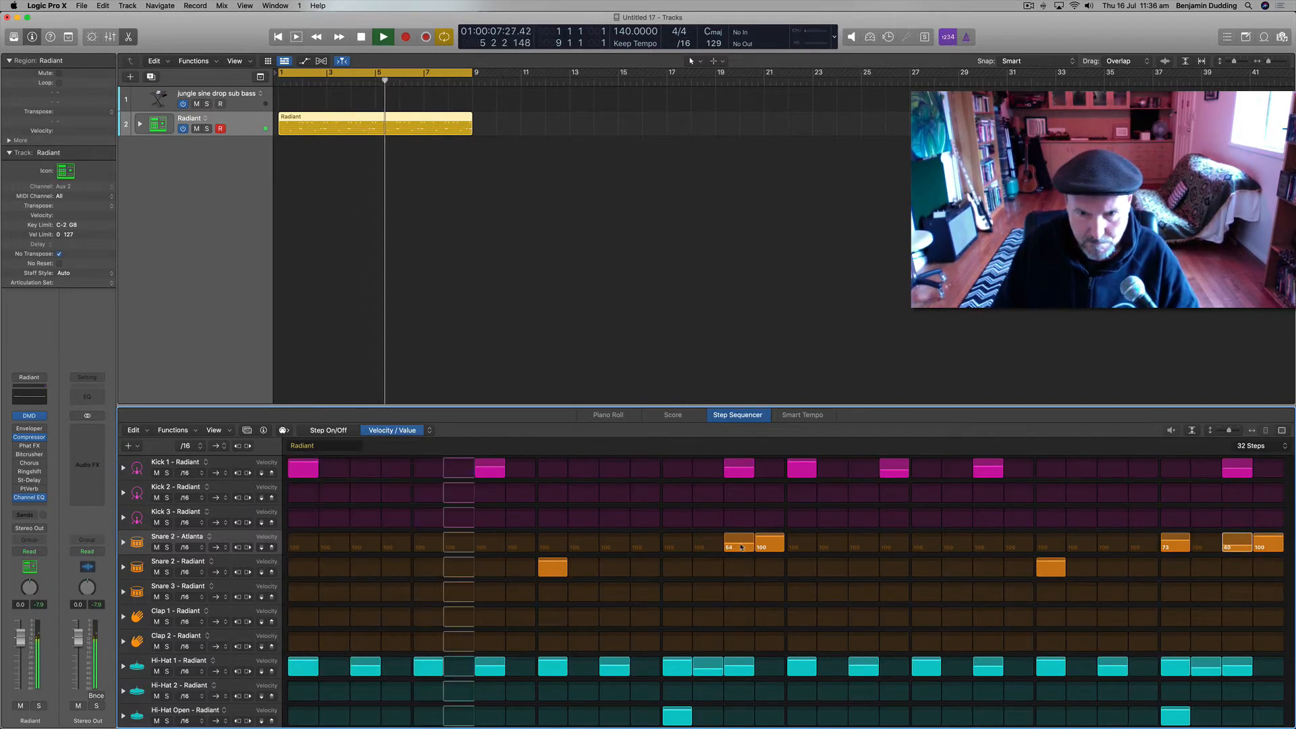
left_click_drag(741, 546, 741, 550)
left_click_drag(1233, 552, 1233, 551)
left_click_drag(741, 546, 741, 544)
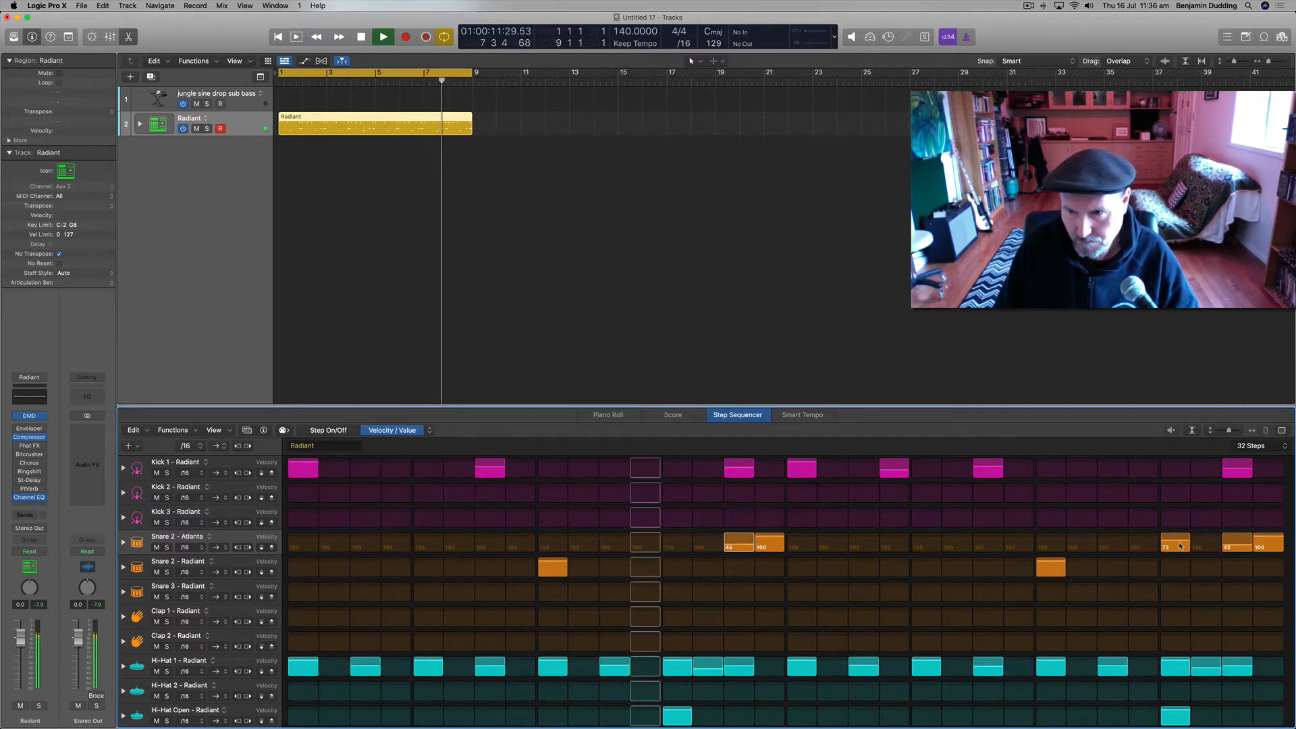
left_click_drag(1180, 545, 1180, 551)
key("space")
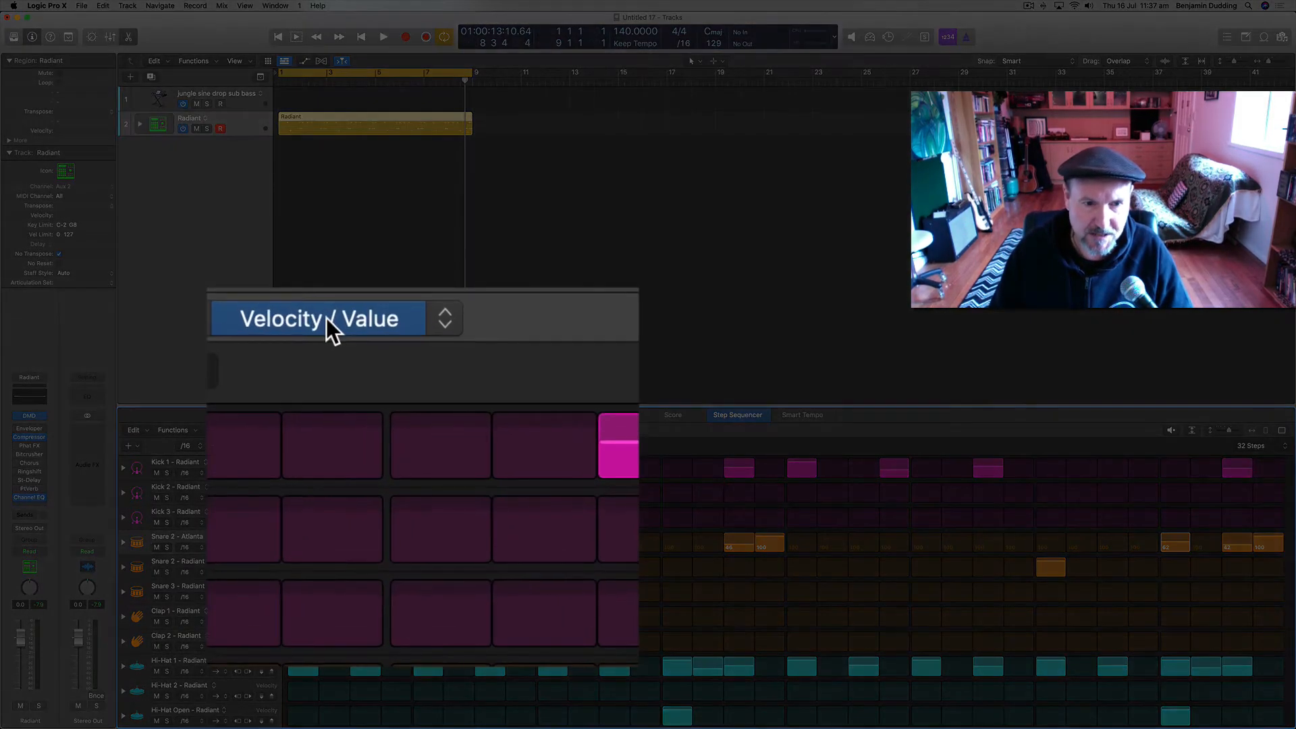
Step: Switch the sequencer's edit mode to Note Repeat, audition the pattern, and set Hi-Hat 1 step 14 to 2 repeats
left_click(440, 317)
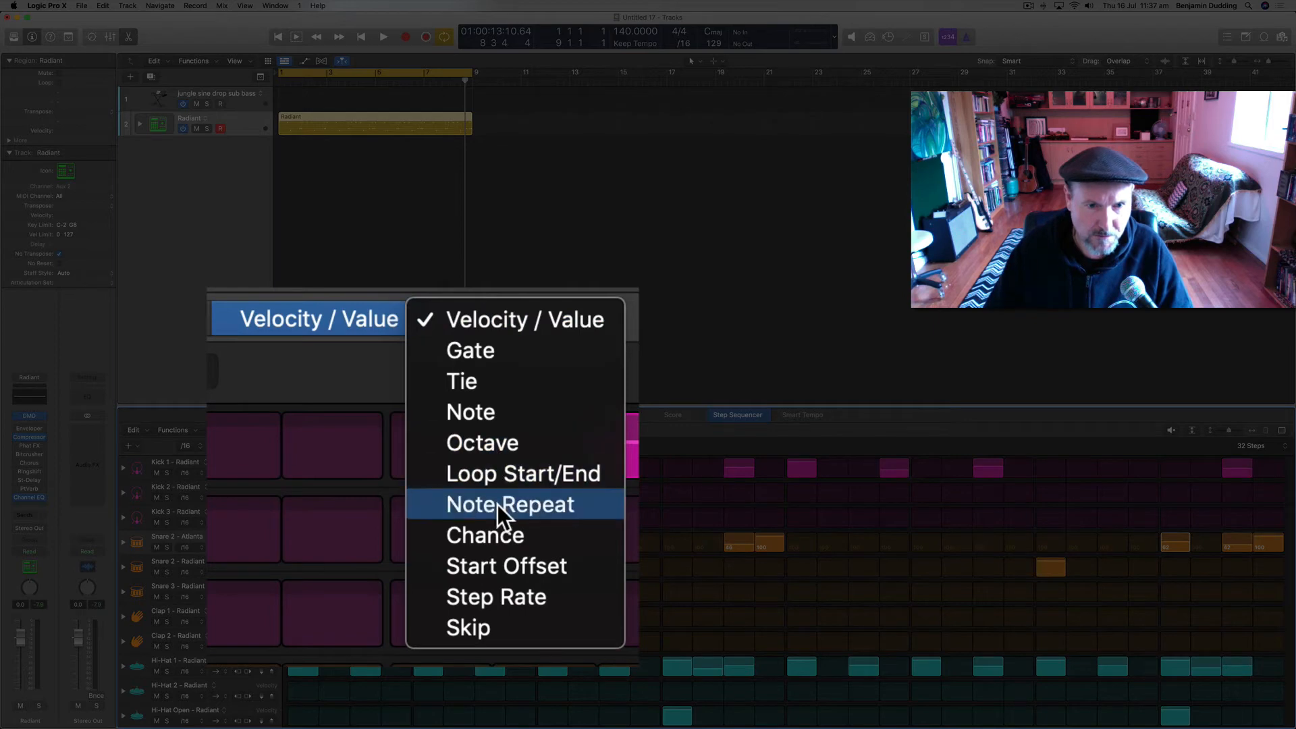
left_click(578, 516)
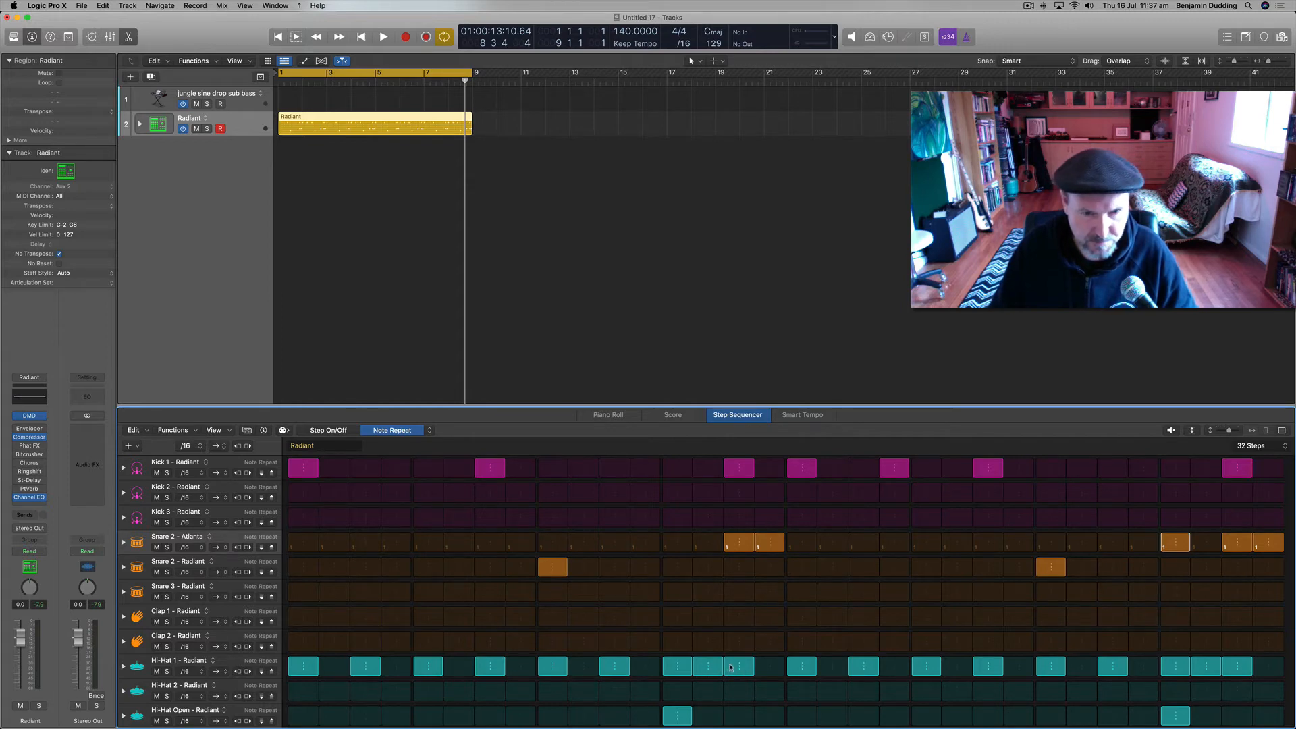
key("space")
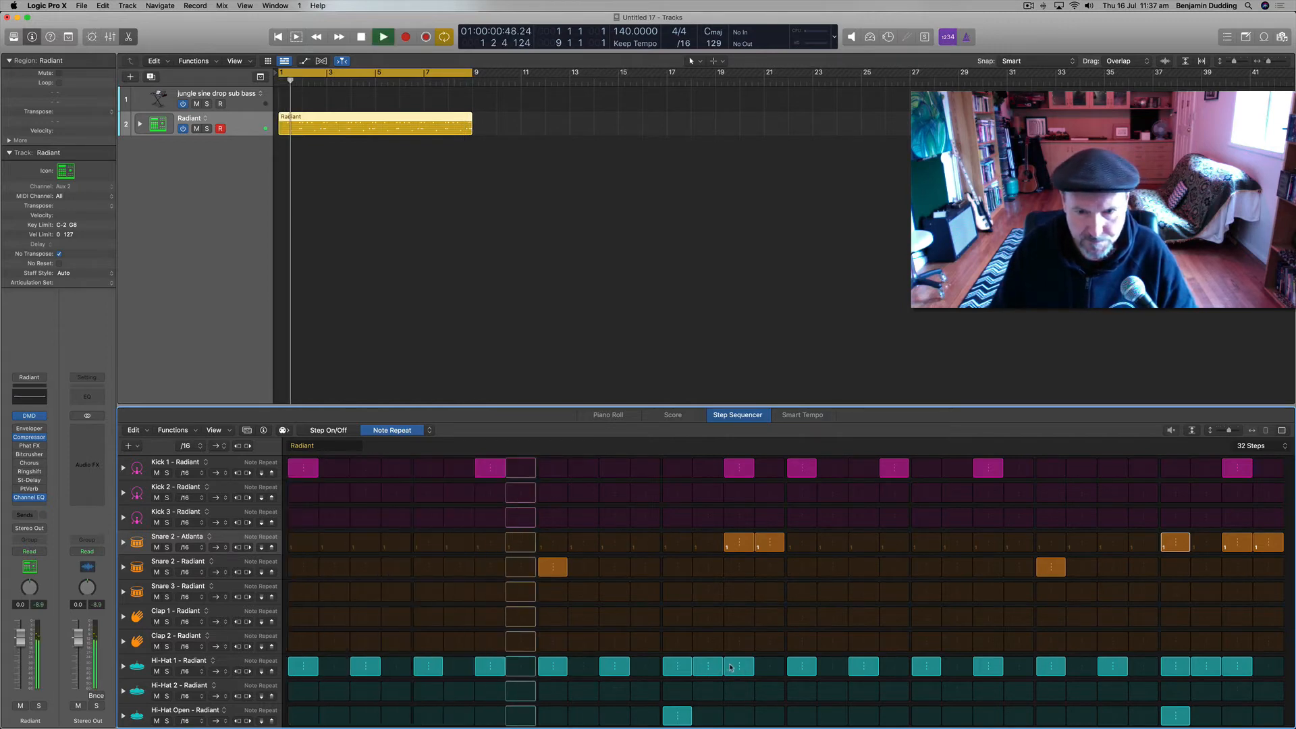
key("space")
left_click_drag(704, 643, 704, 638)
left_click_drag(700, 491, 700, 541)
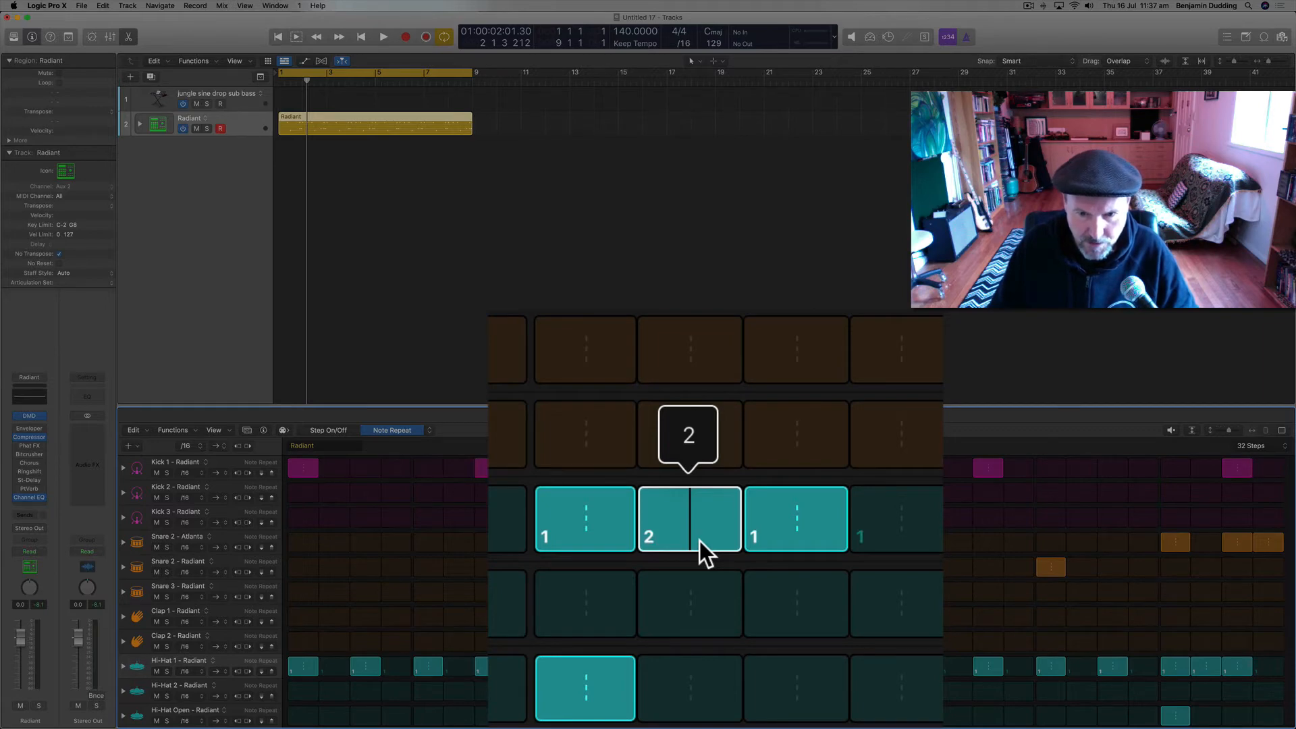
left_click_drag(699, 541, 699, 540)
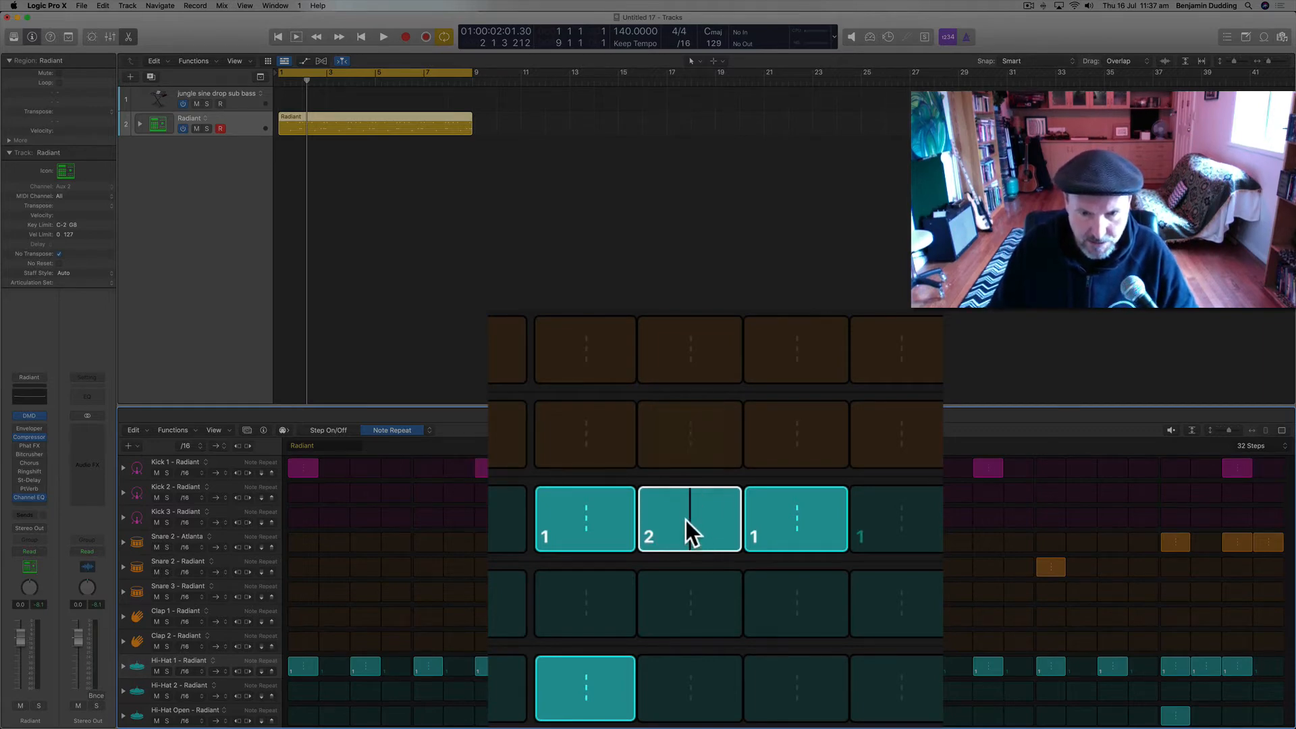
Step: Audition the pattern, trying 3 repeats on Hi-Hat 1 step 30 before settling on 2, and reset step 14 to 1
key("space")
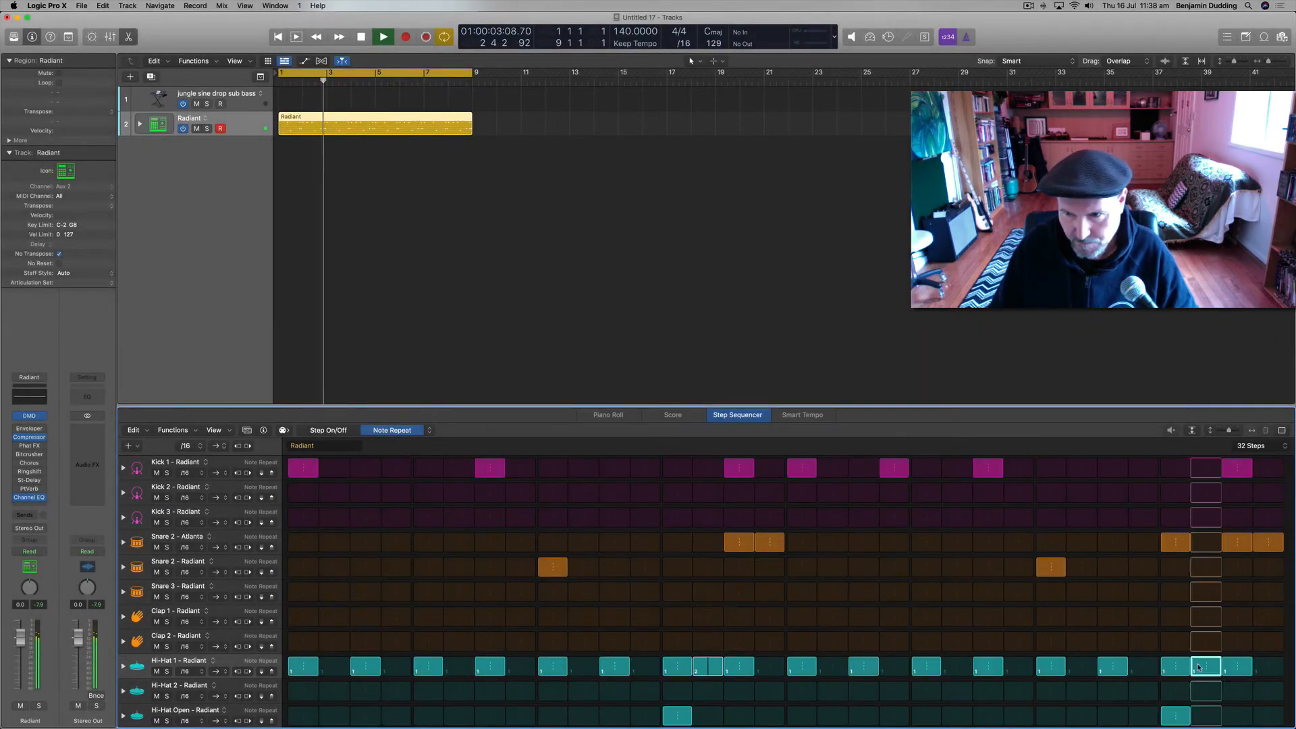
key("space")
left_click_drag(1210, 669, 1208, 675)
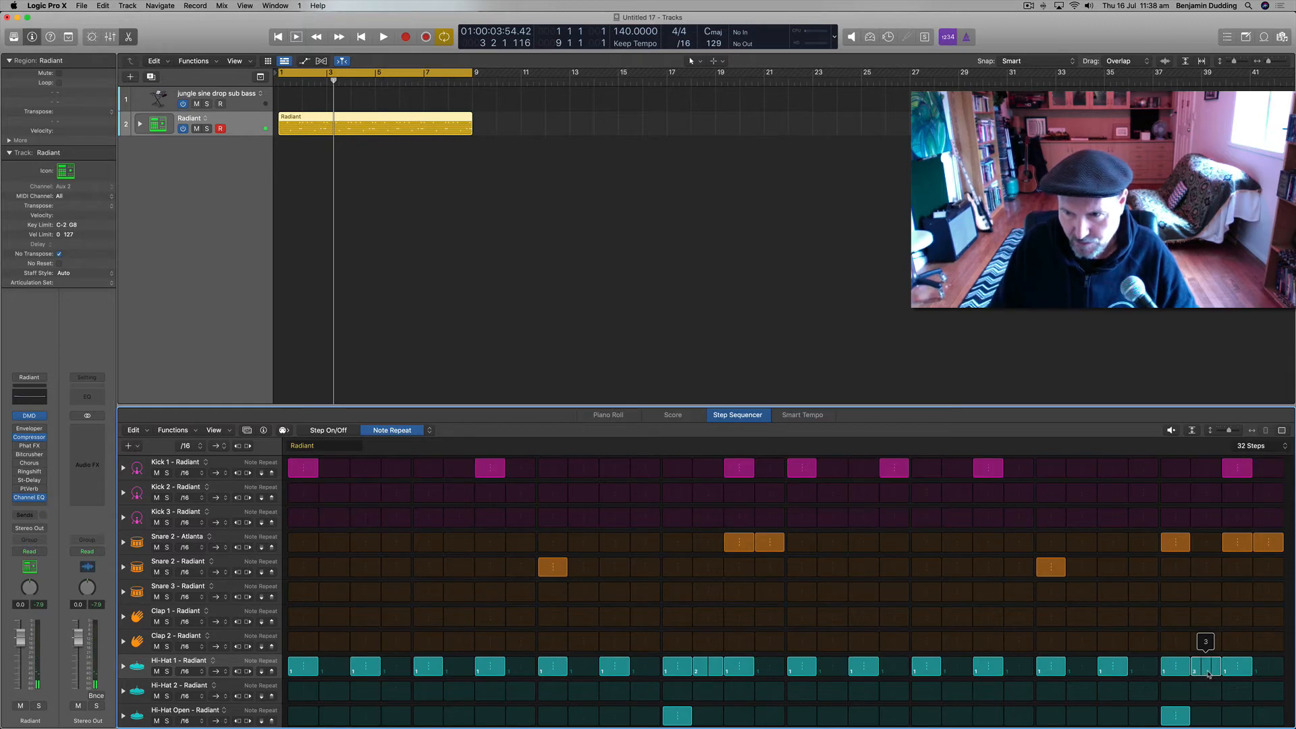
key("space")
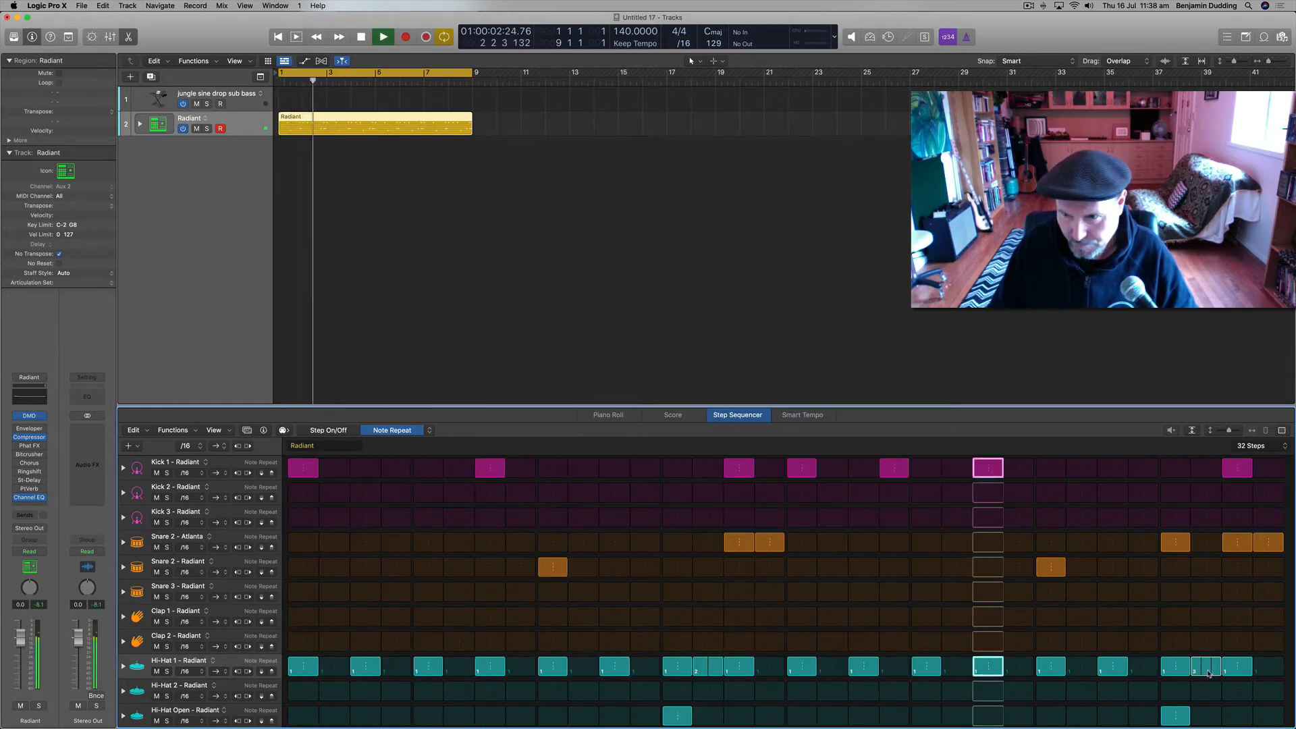
left_click_drag(1208, 673, 1209, 676)
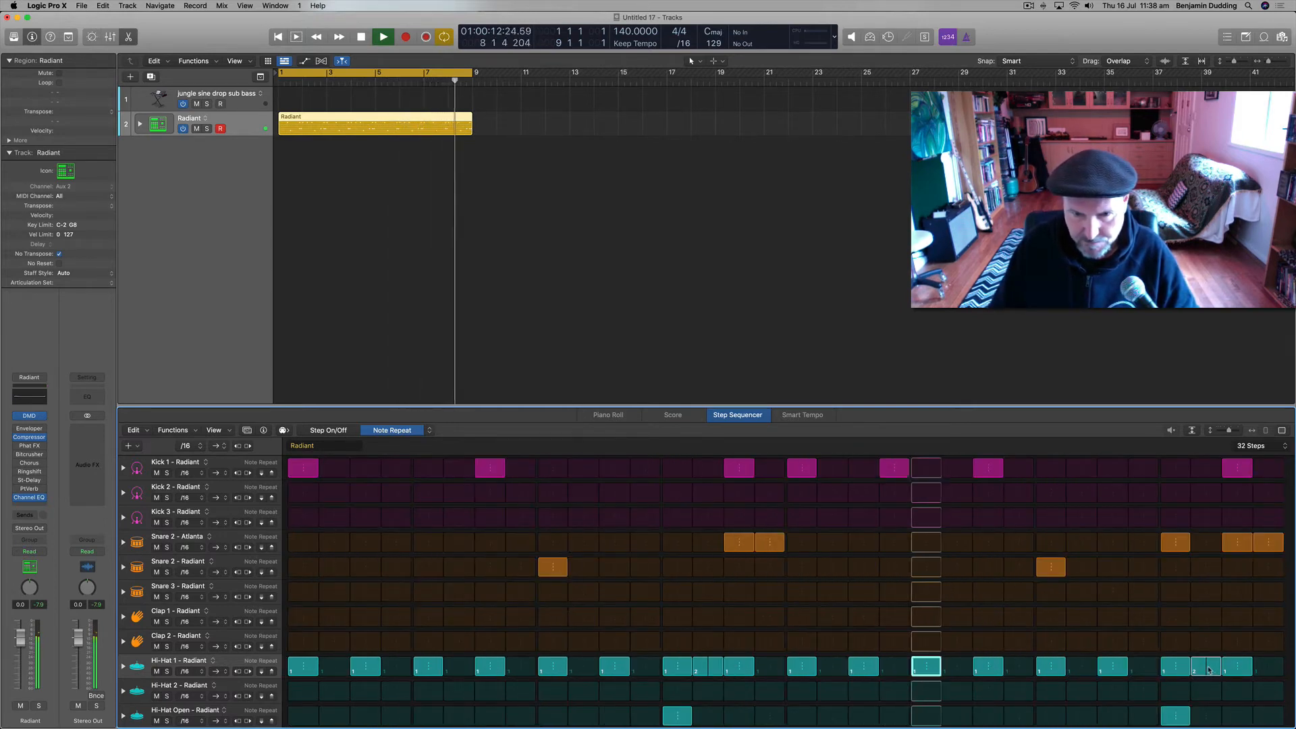
key("space")
left_click_drag(711, 670, 711, 687)
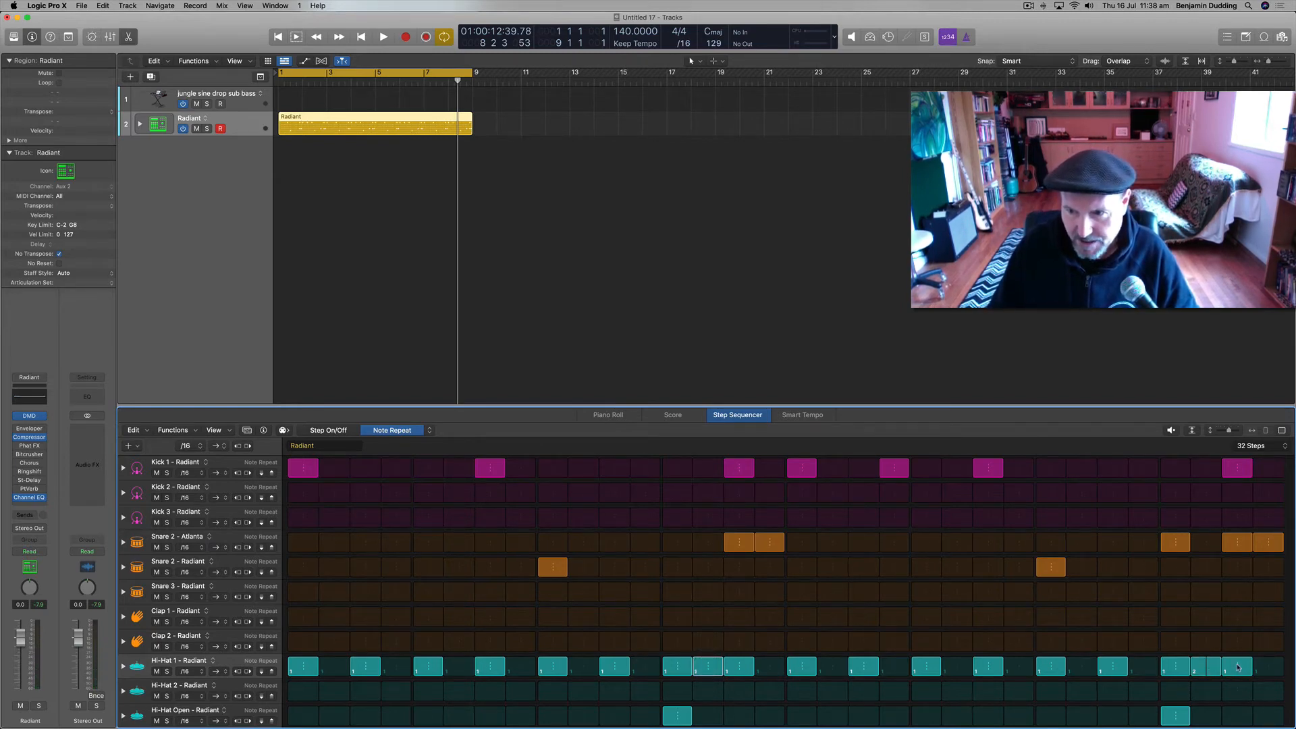
Step: Try 3 note repeats on Hi-Hat 1 step 31, audition it, and return the step to 1
left_click_drag(1238, 667, 1238, 667)
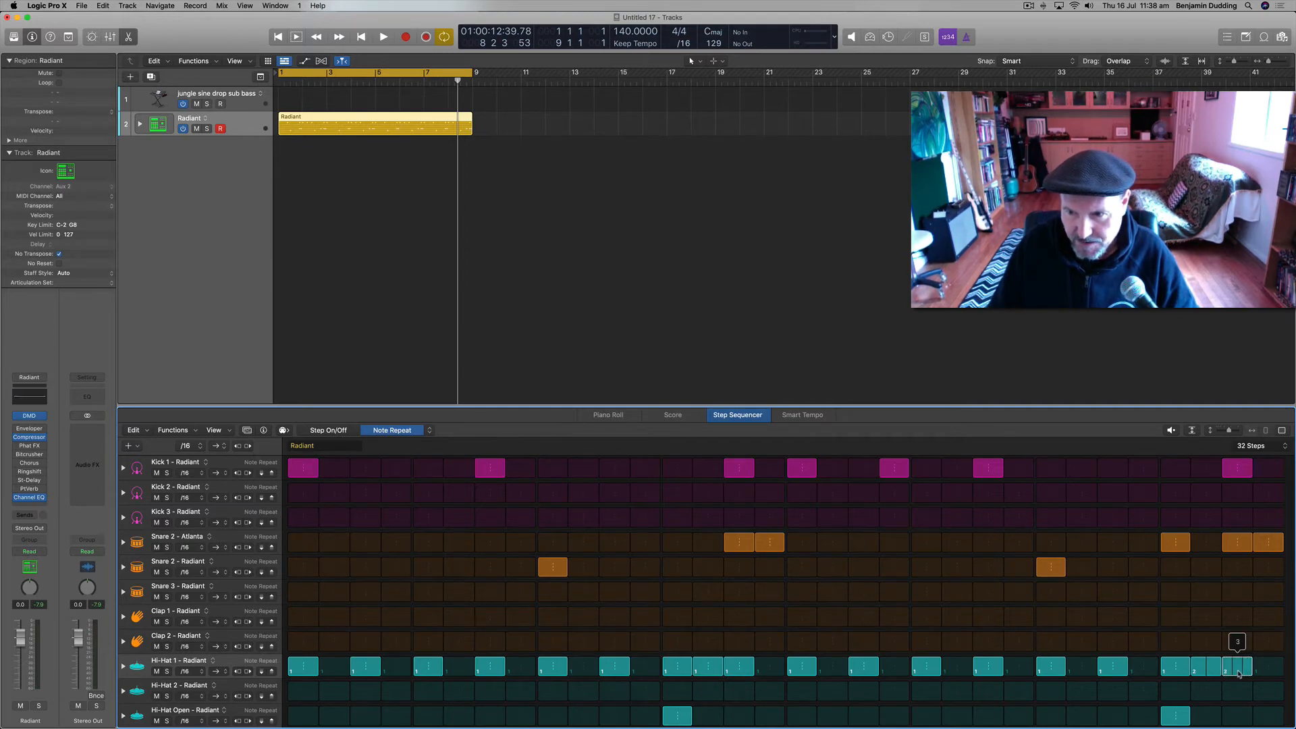
key("space")
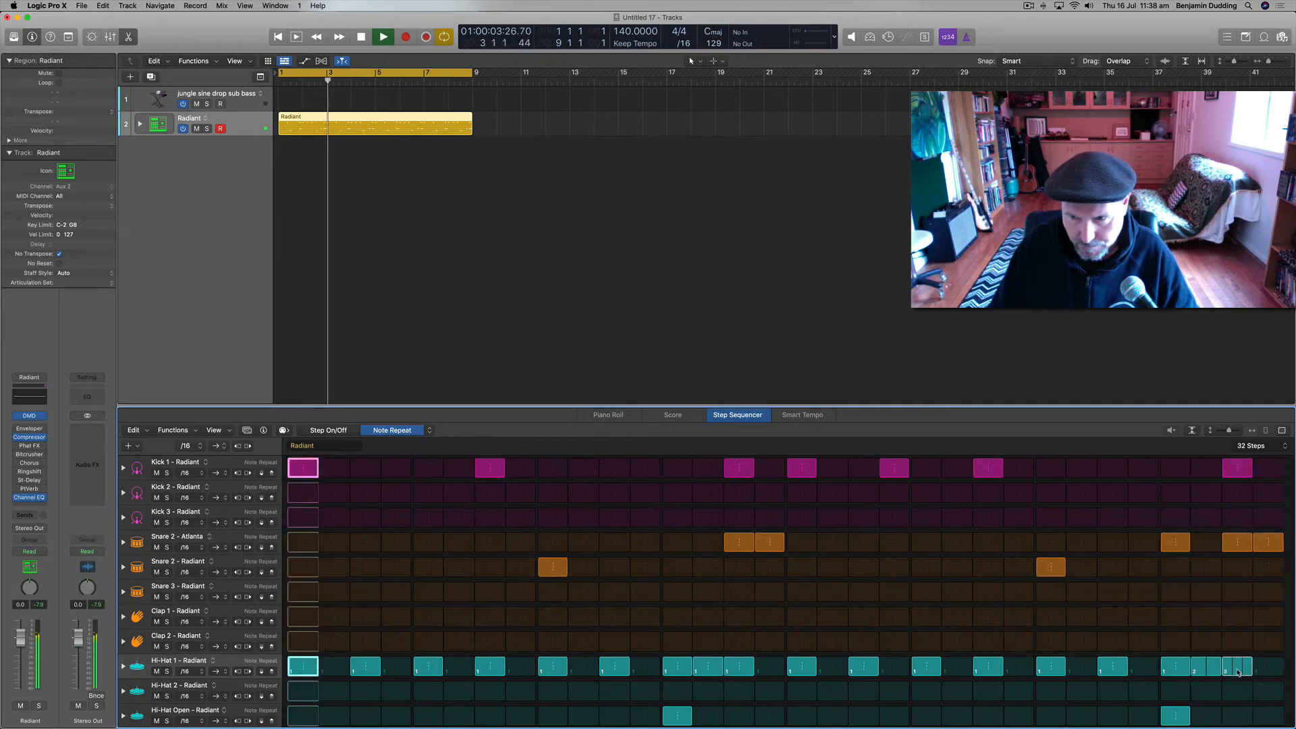
left_click_drag(1238, 671, 1240, 699)
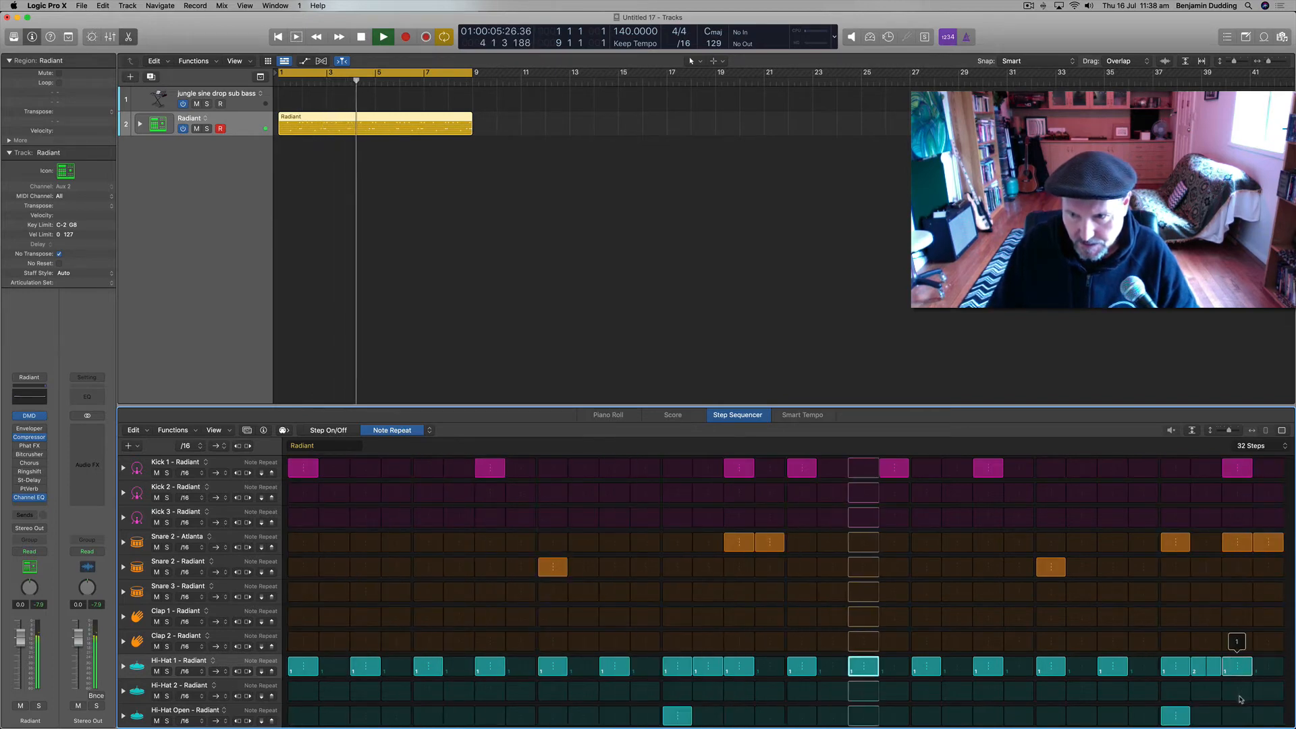
key("space")
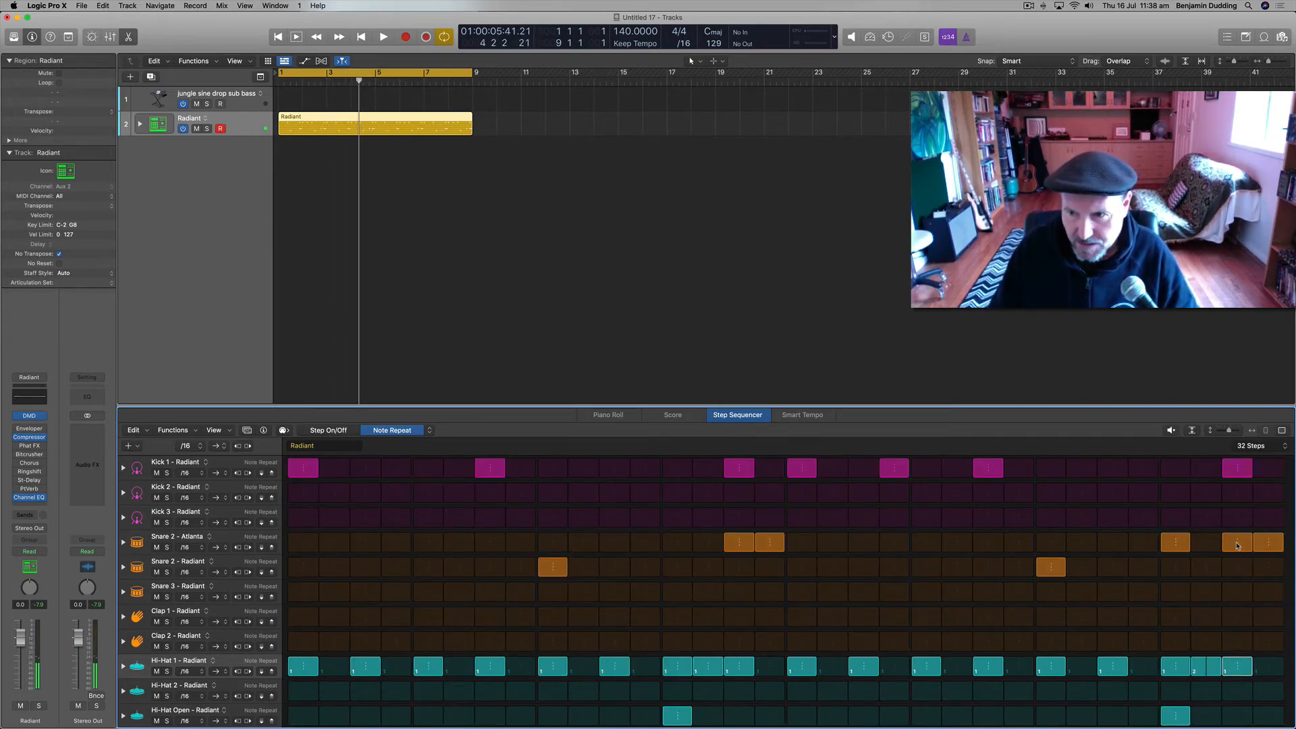
Step: Set the note repeat of Snare 2 - Atlanta step 31 to 2 and audition the pattern
left_click_drag(1239, 545, 1239, 551)
key("space")
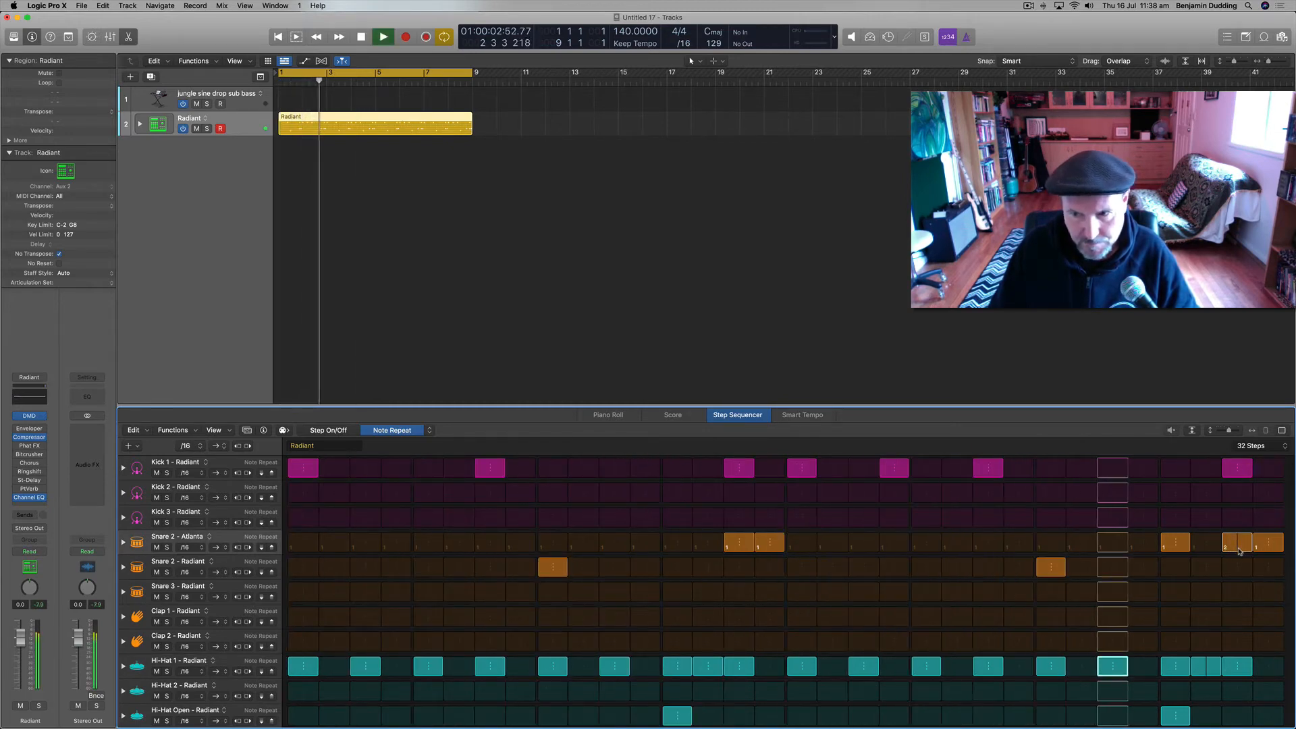
key("space")
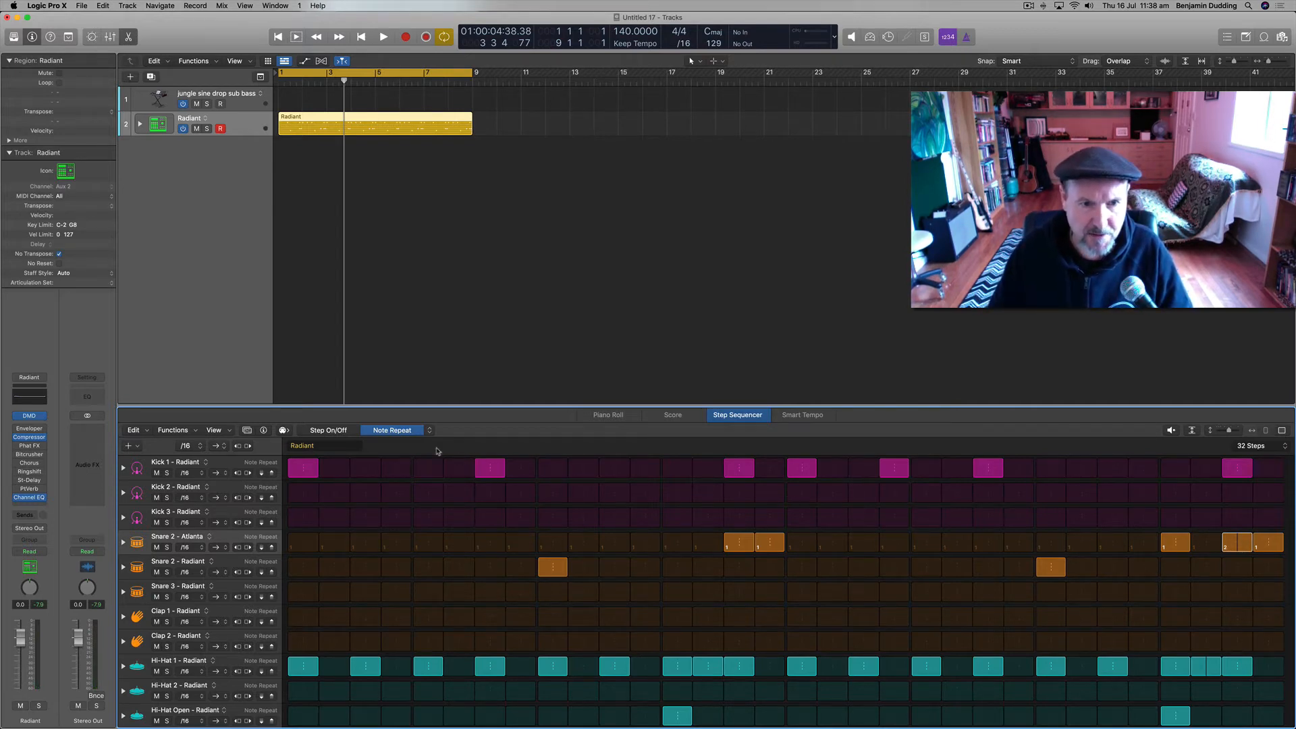
Step: Switch the edit mode to Chance and set the Kick 1 chance to 50% on step 15 and about 44% on step 20, auditioning the pattern
left_click(396, 433)
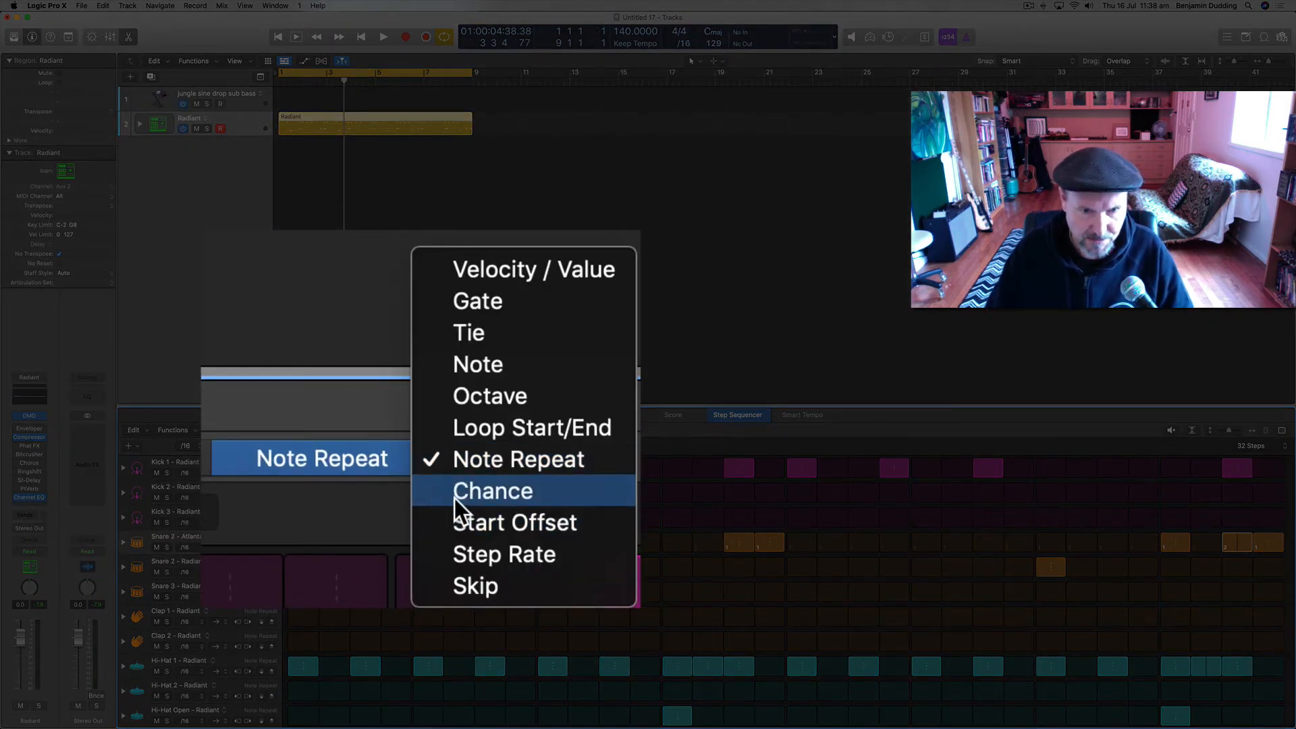
left_click(511, 497)
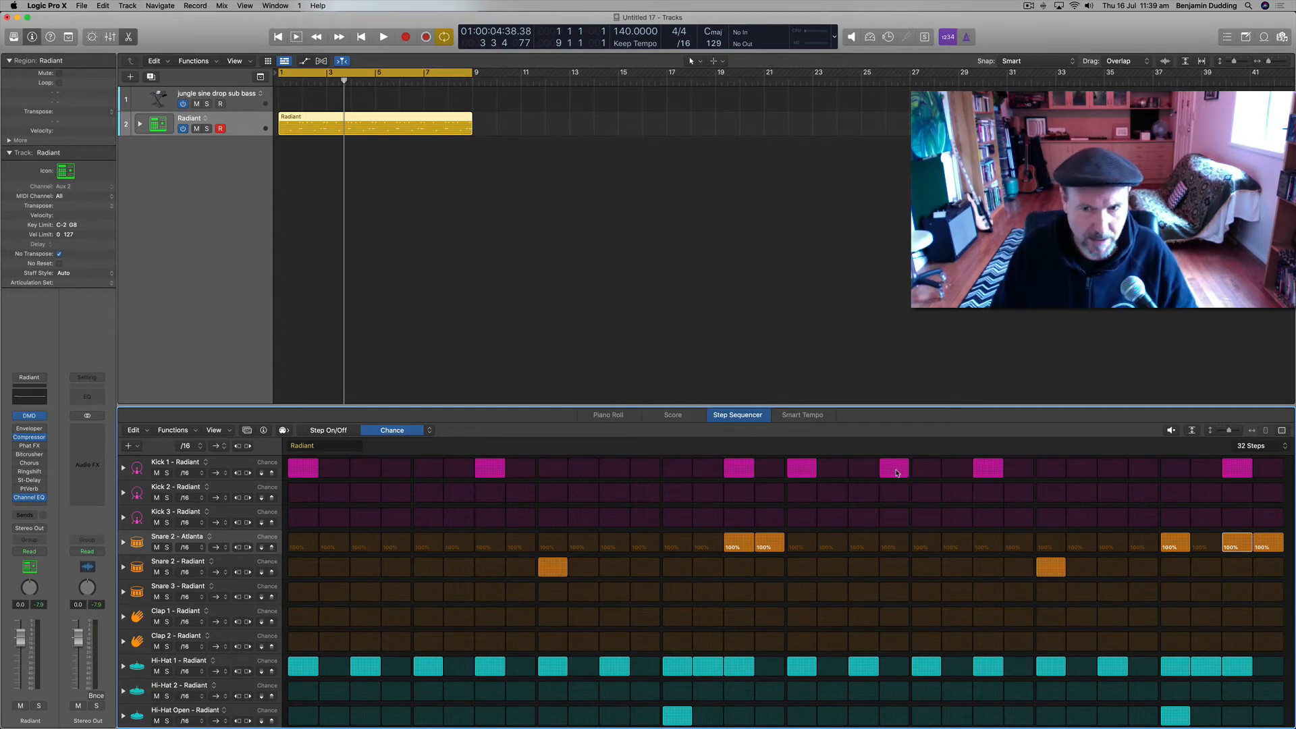
key("space")
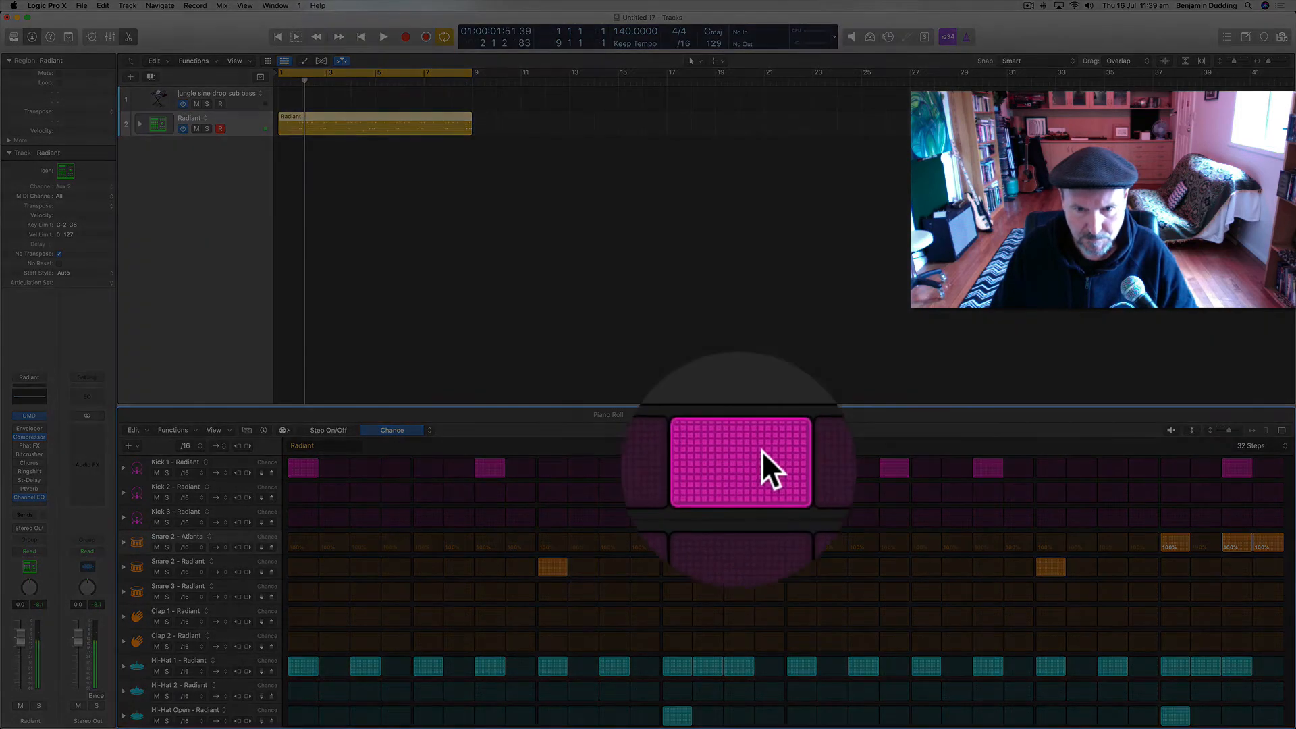
mouse_move(751, 468)
left_mouse_down()
mouse_move(763, 457)
mouse_move(747, 462)
left_mouse_up()
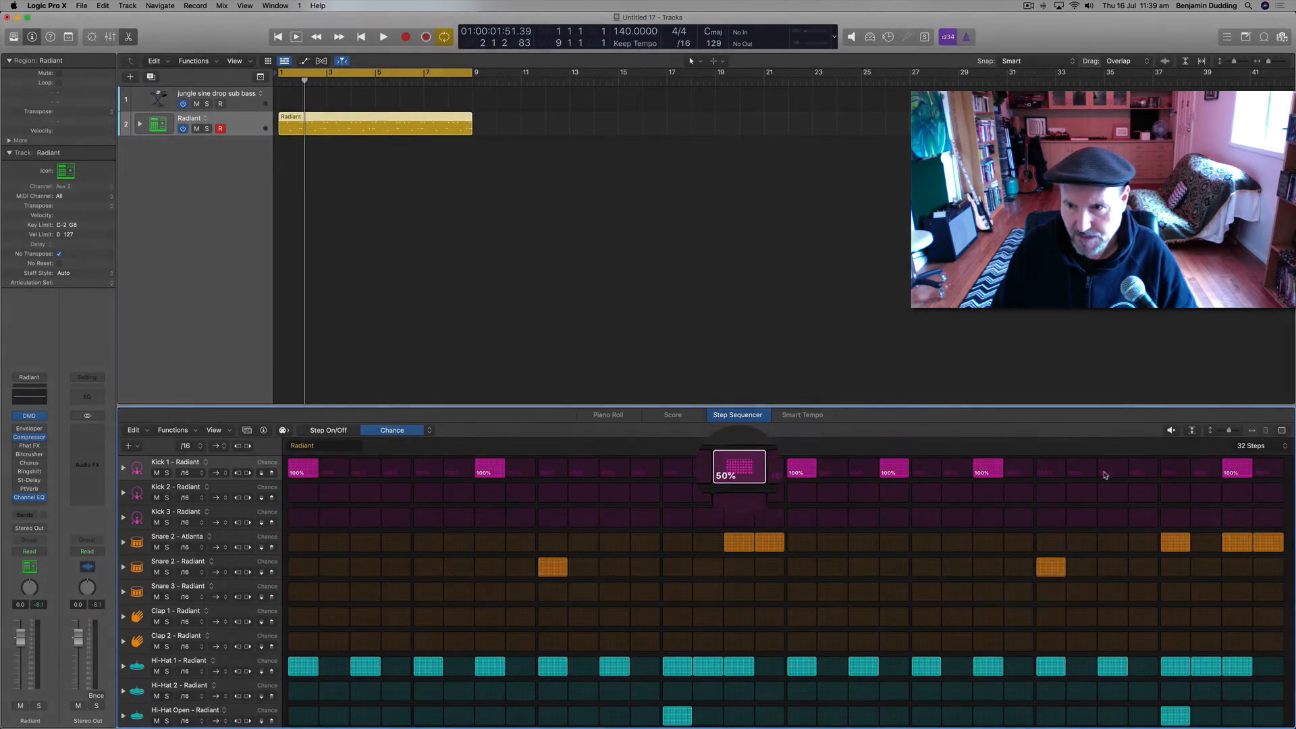
key("space")
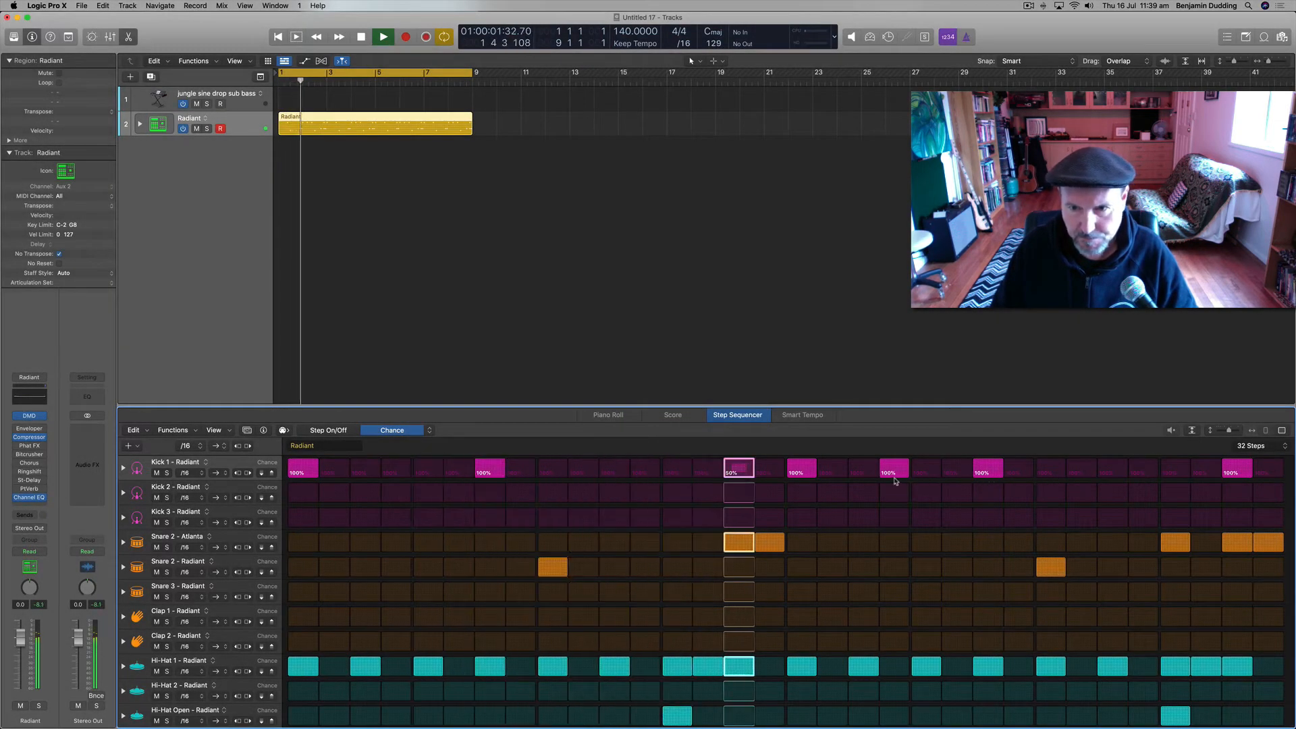
left_click_drag(894, 467, 899, 471)
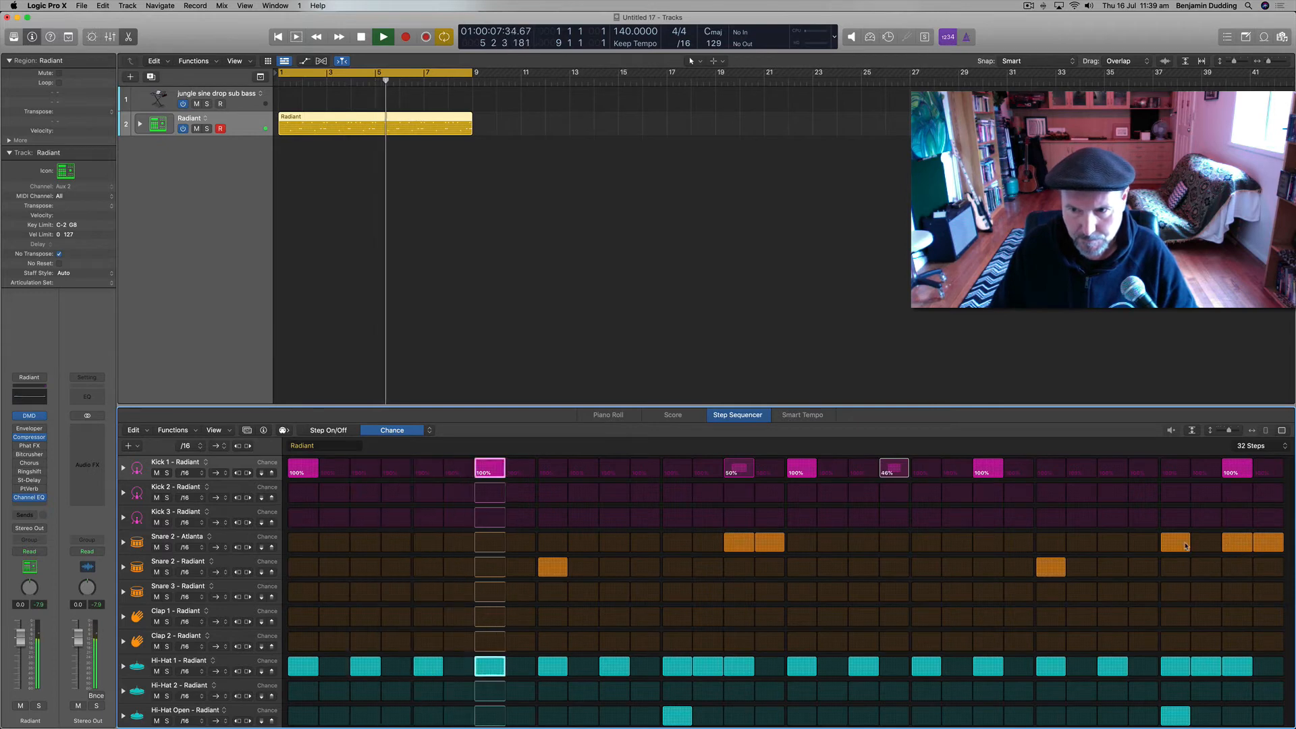
key("space")
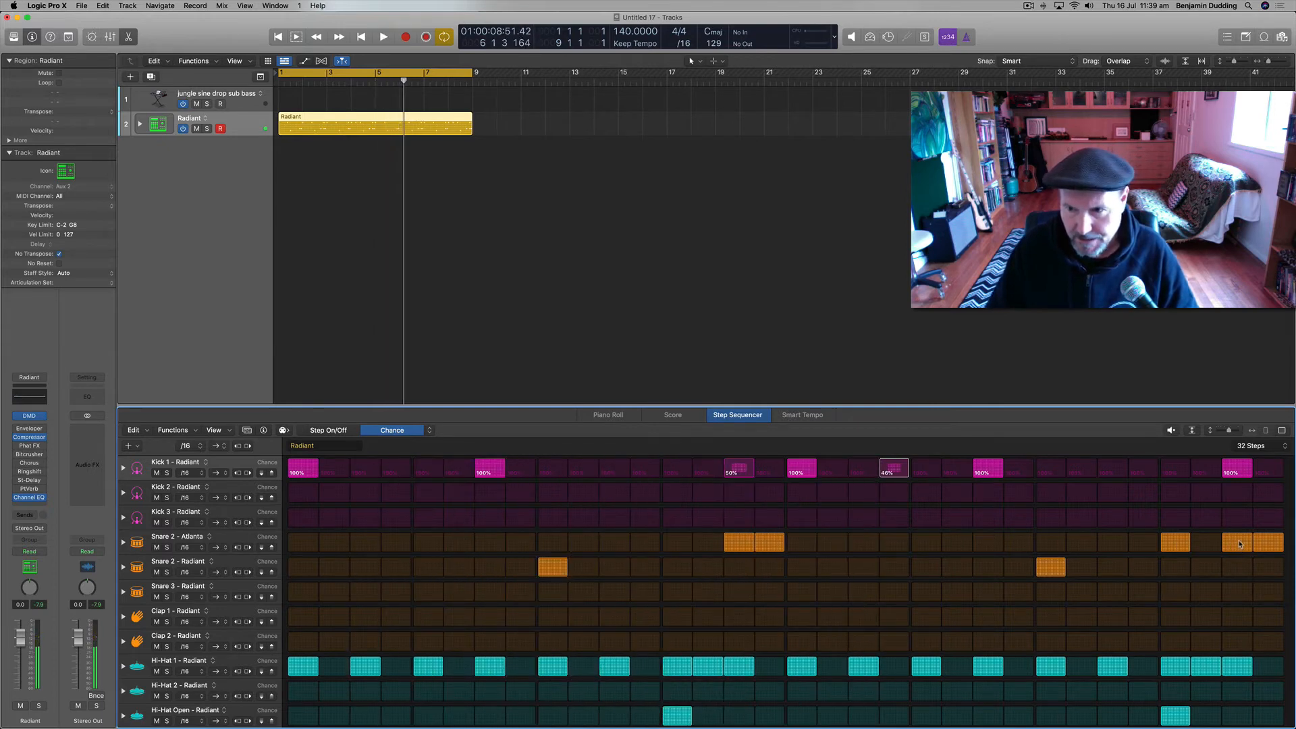
Step: Set the Snare 2 - Atlanta chance to 50% on step 31 and about 54% on step 29
left_click_drag(1239, 544, 1239, 544)
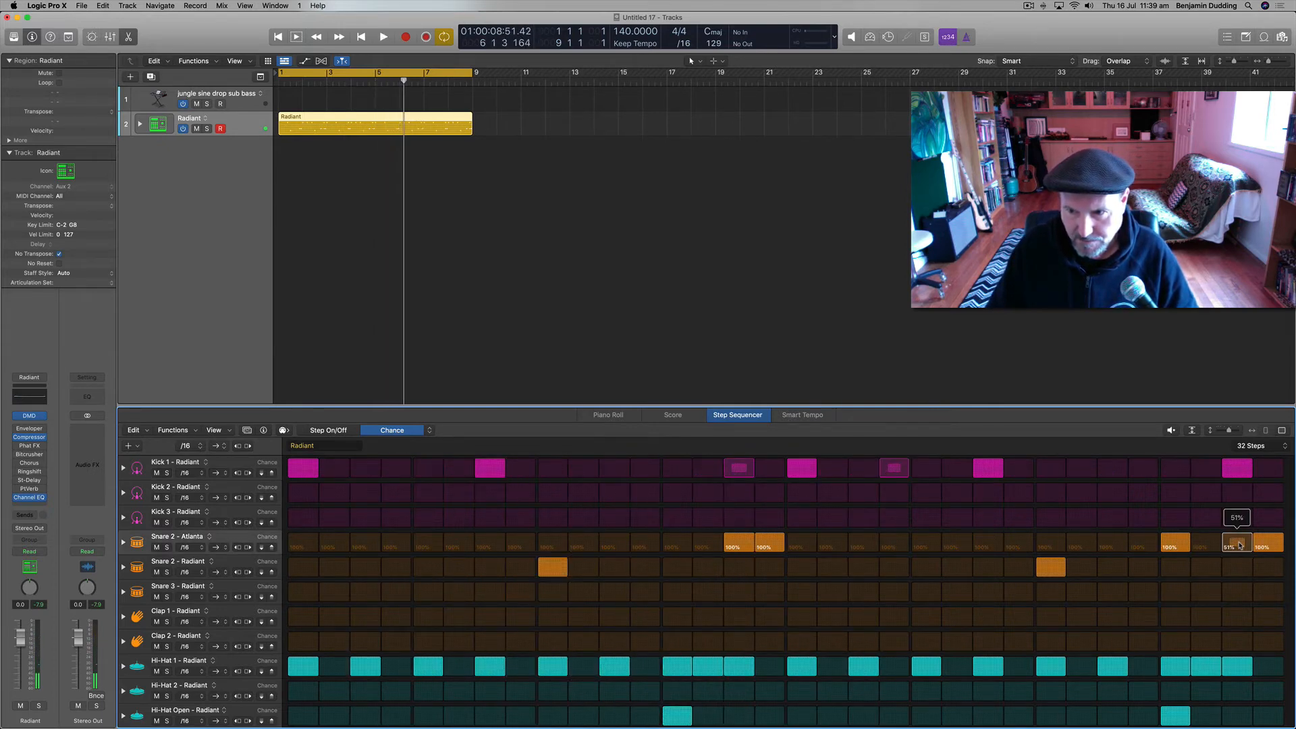
left_click_drag(1239, 545, 1239, 545)
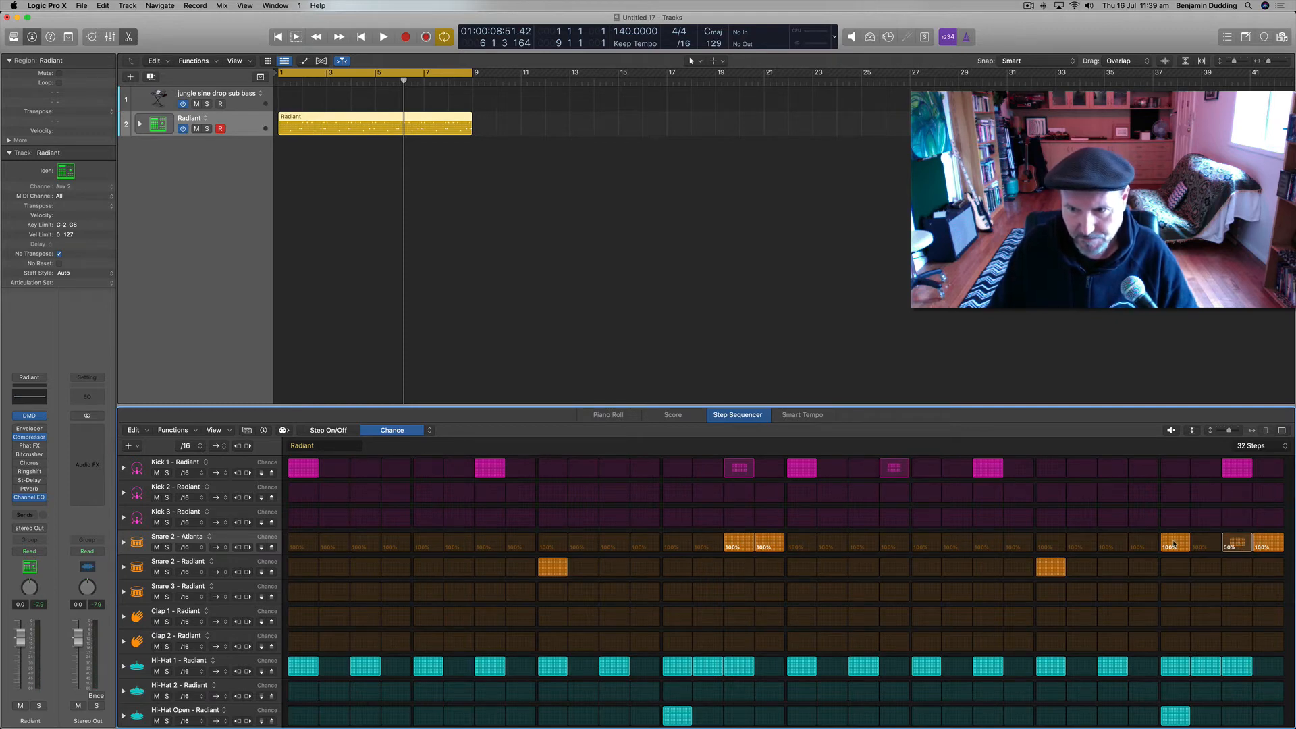
left_click_drag(1173, 543, 1174, 544)
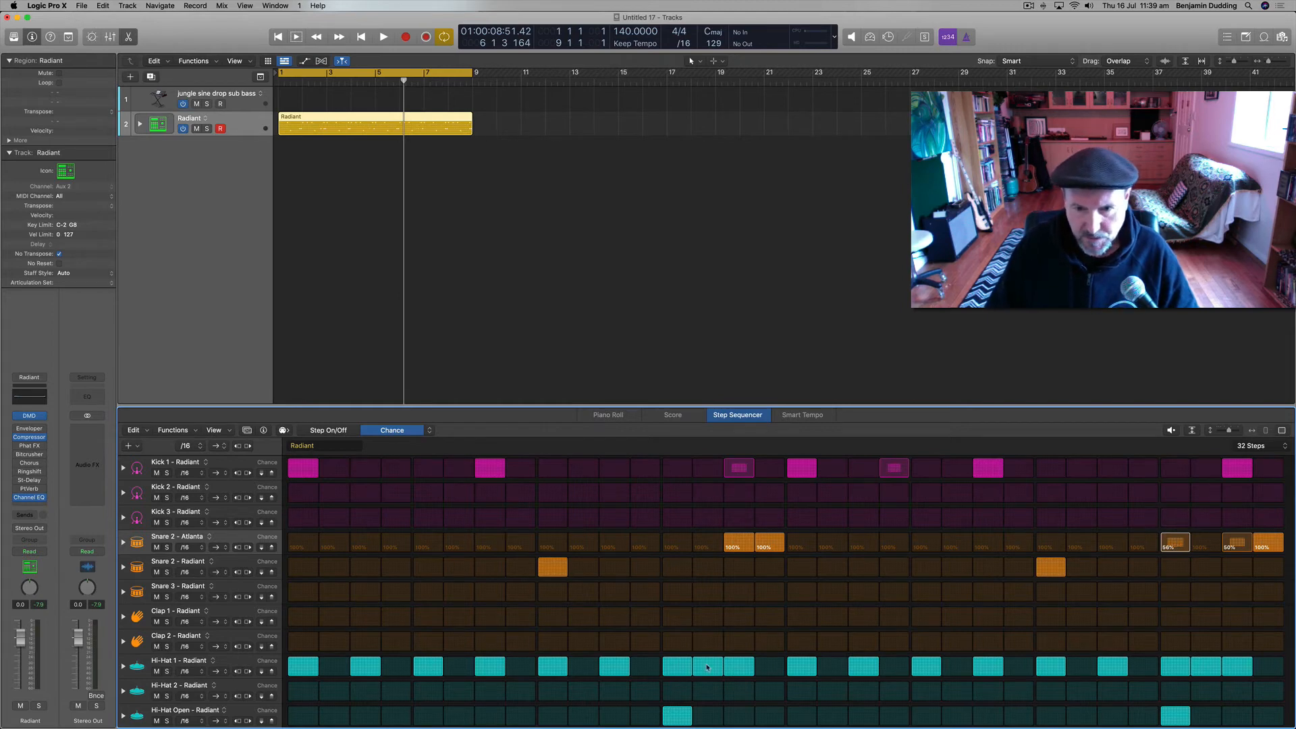
Step: Lower the Hi-Hat 1 chance on step 14 to roughly half, and add a hit on step 22 with a similarly reduced chance
left_click_drag(707, 668, 708, 670)
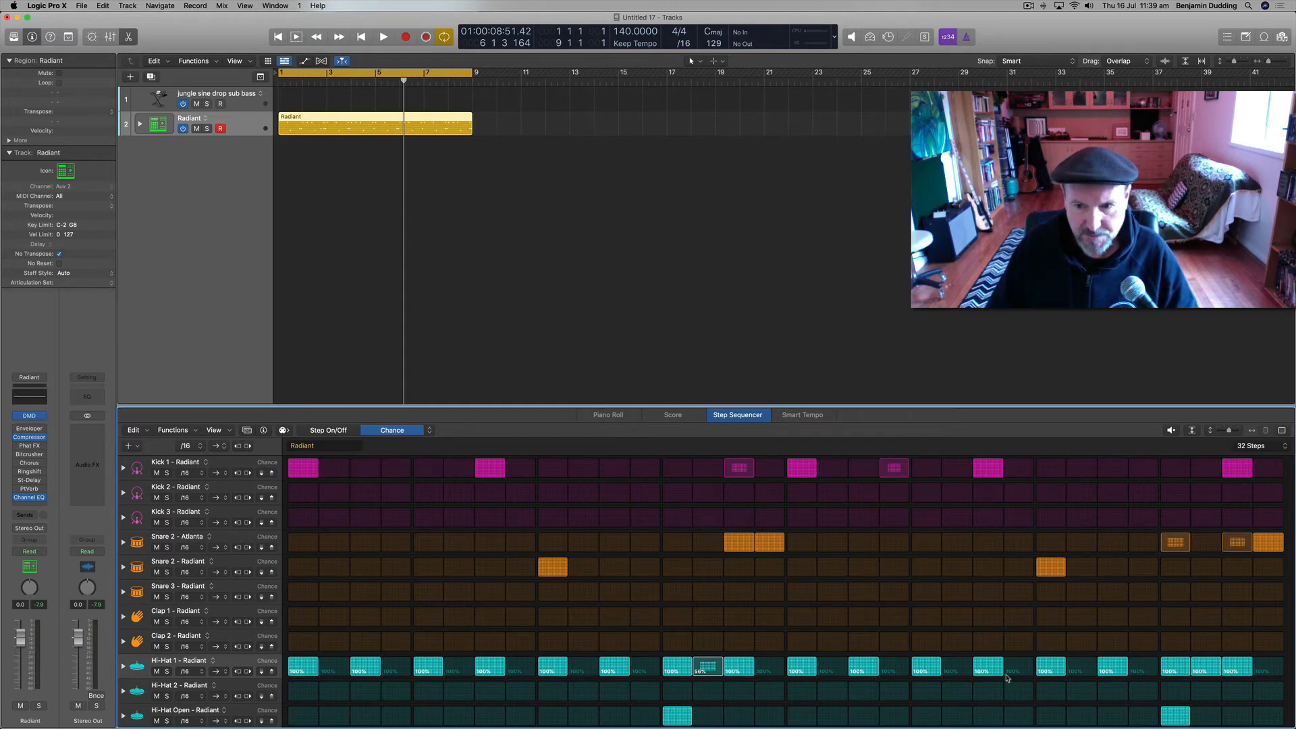
left_click(330, 430)
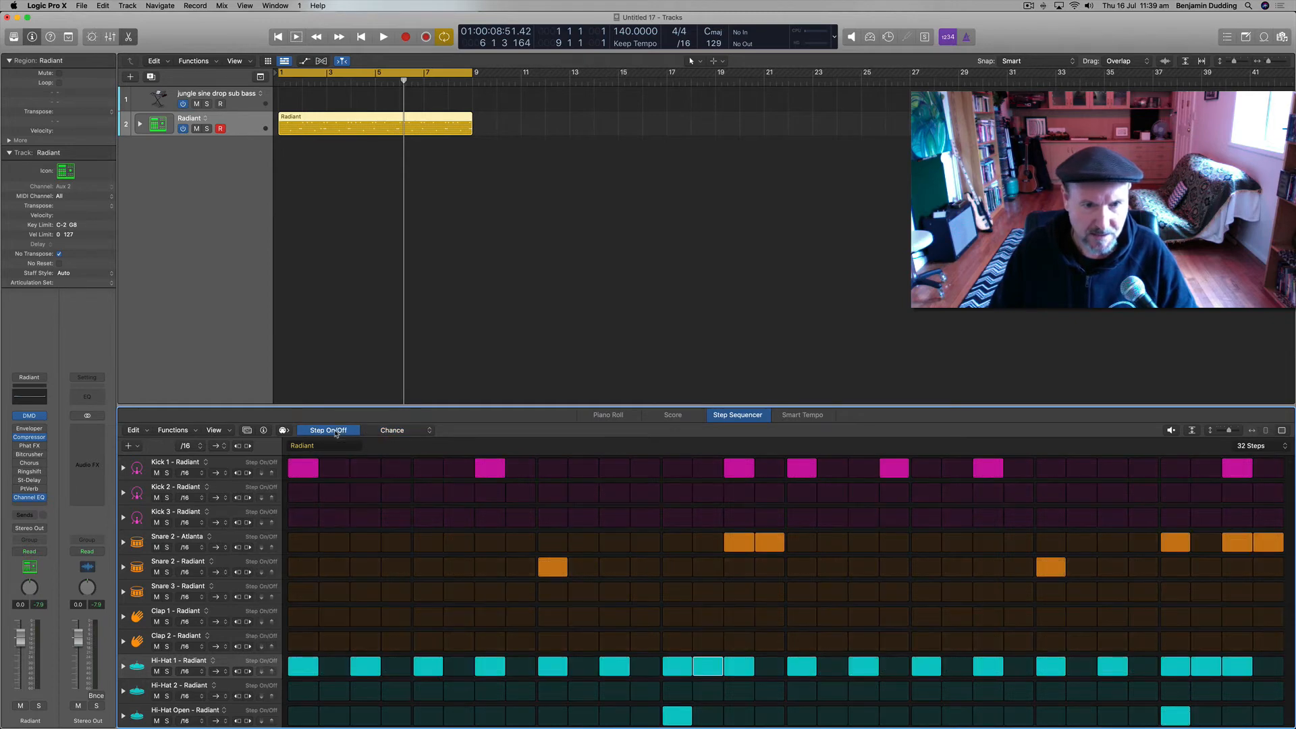
left_click(961, 672)
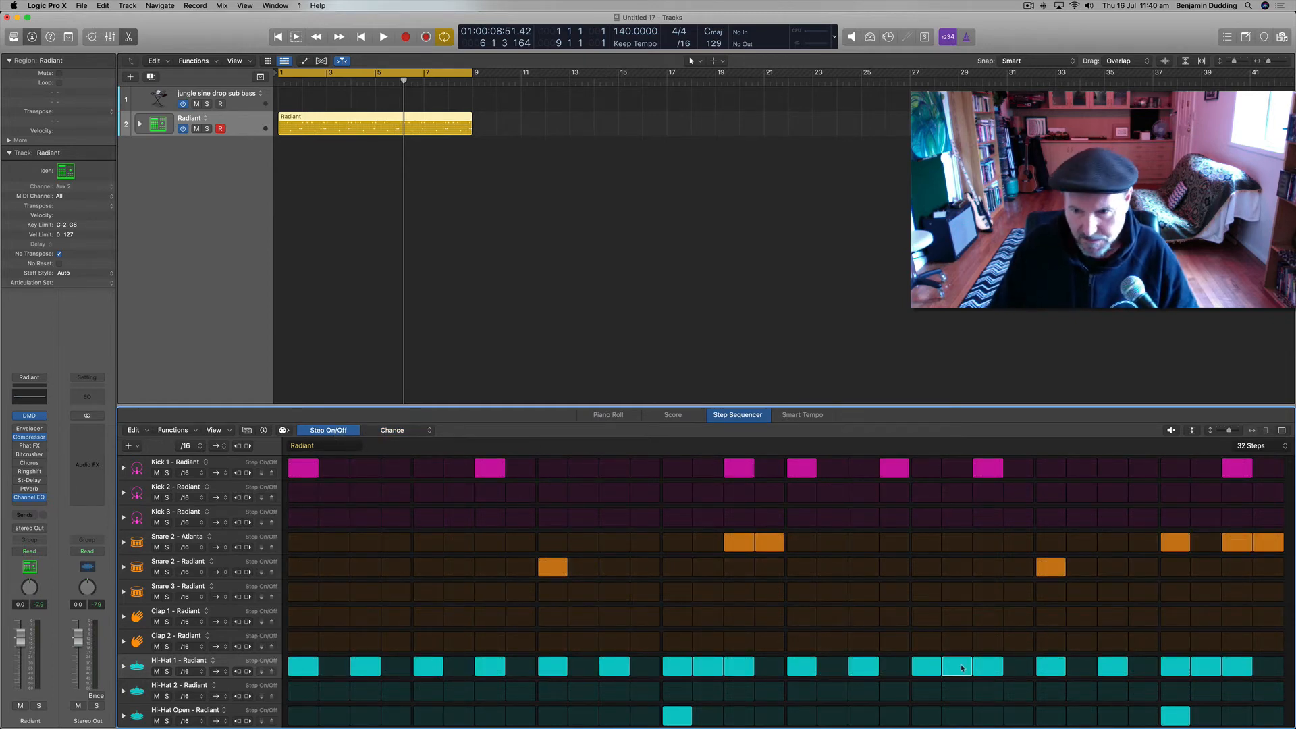
left_click(390, 431)
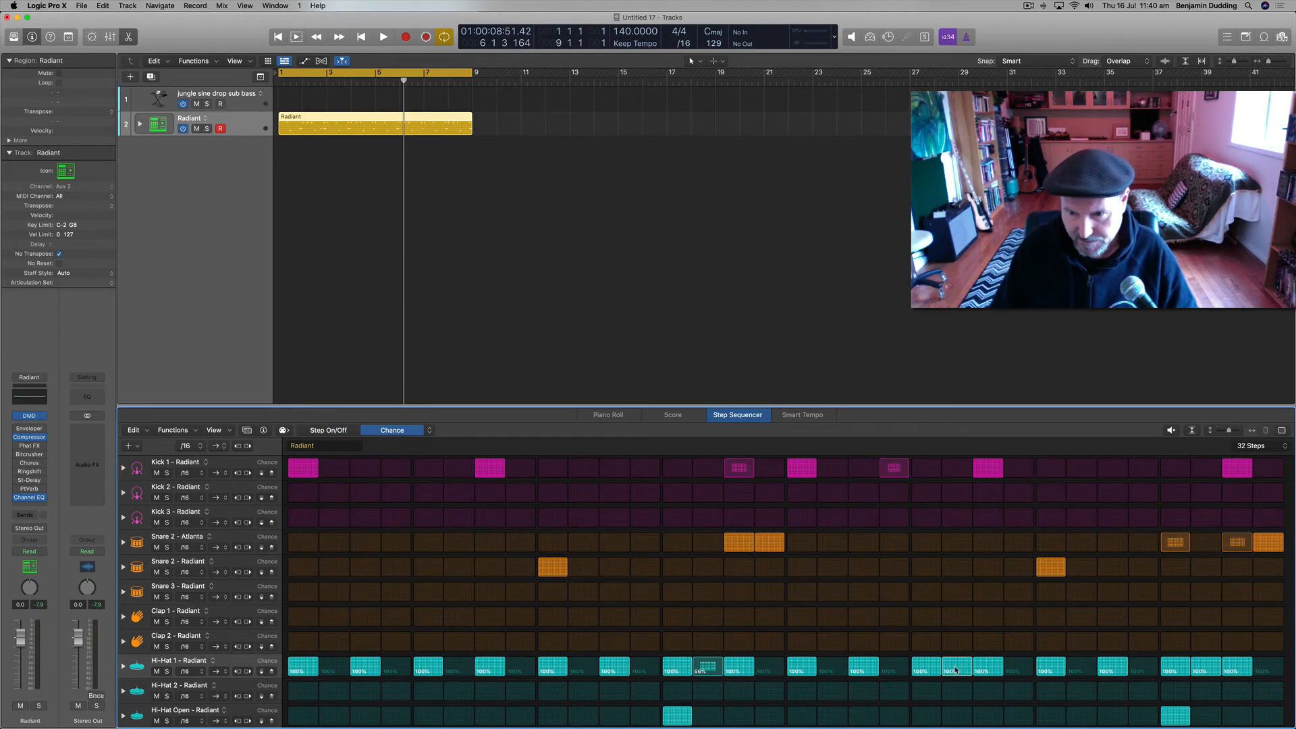
left_click_drag(955, 670, 955, 695)
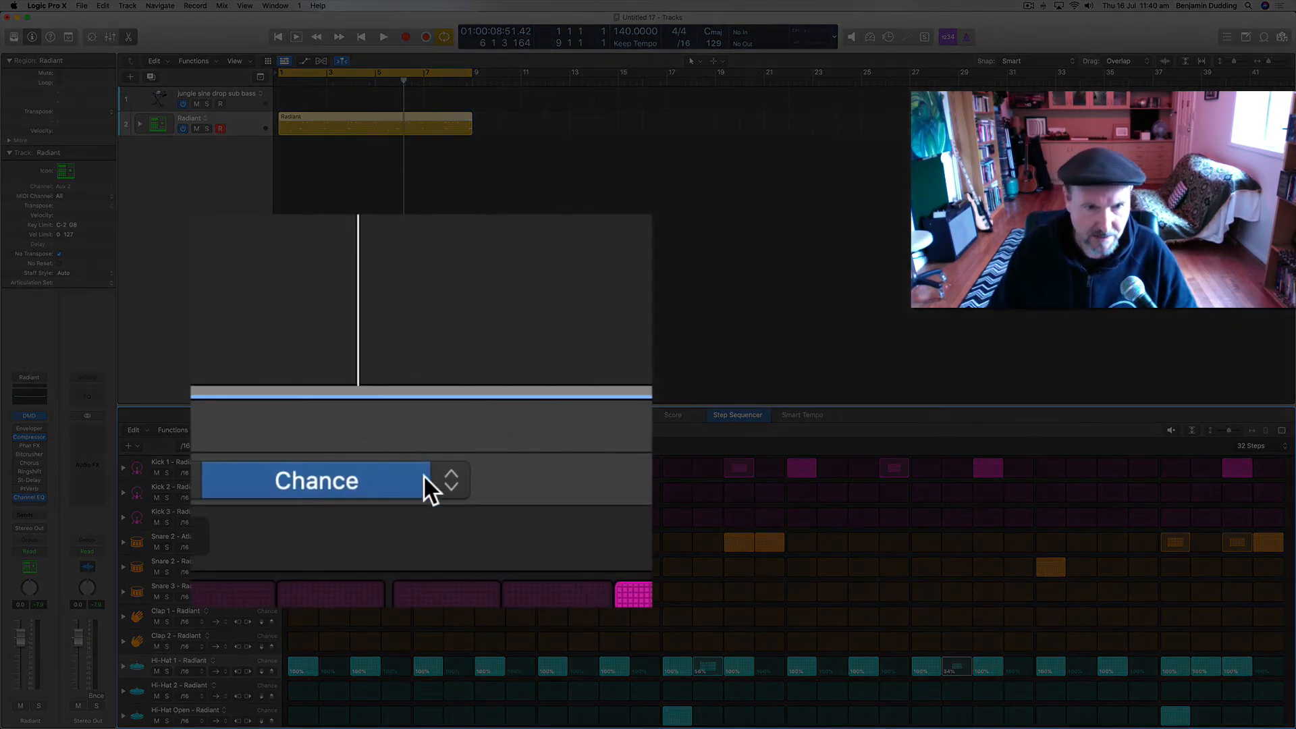
Step: Switch the edit mode to Note Repeat and set the Hi-Hat 1 note repeat on step 22 to 8
left_click(445, 476)
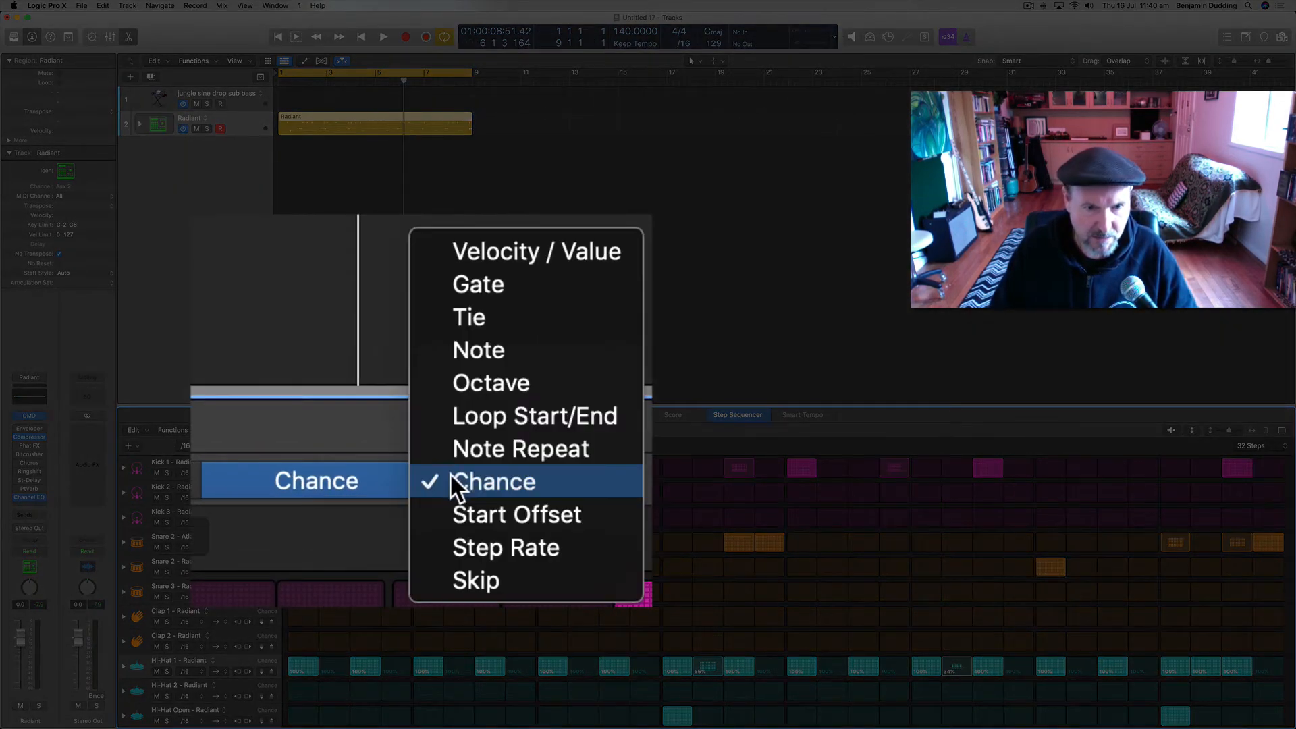
left_click(494, 456)
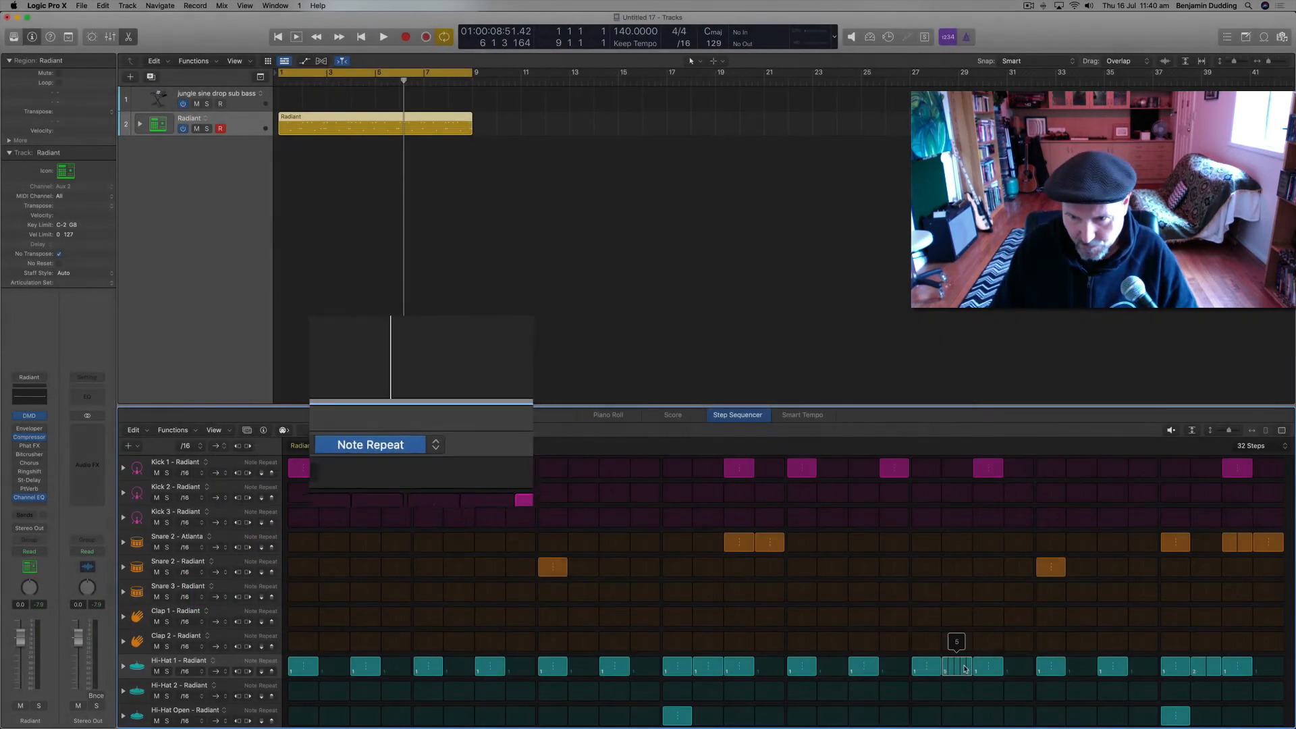
left_click_drag(964, 669, 964, 662)
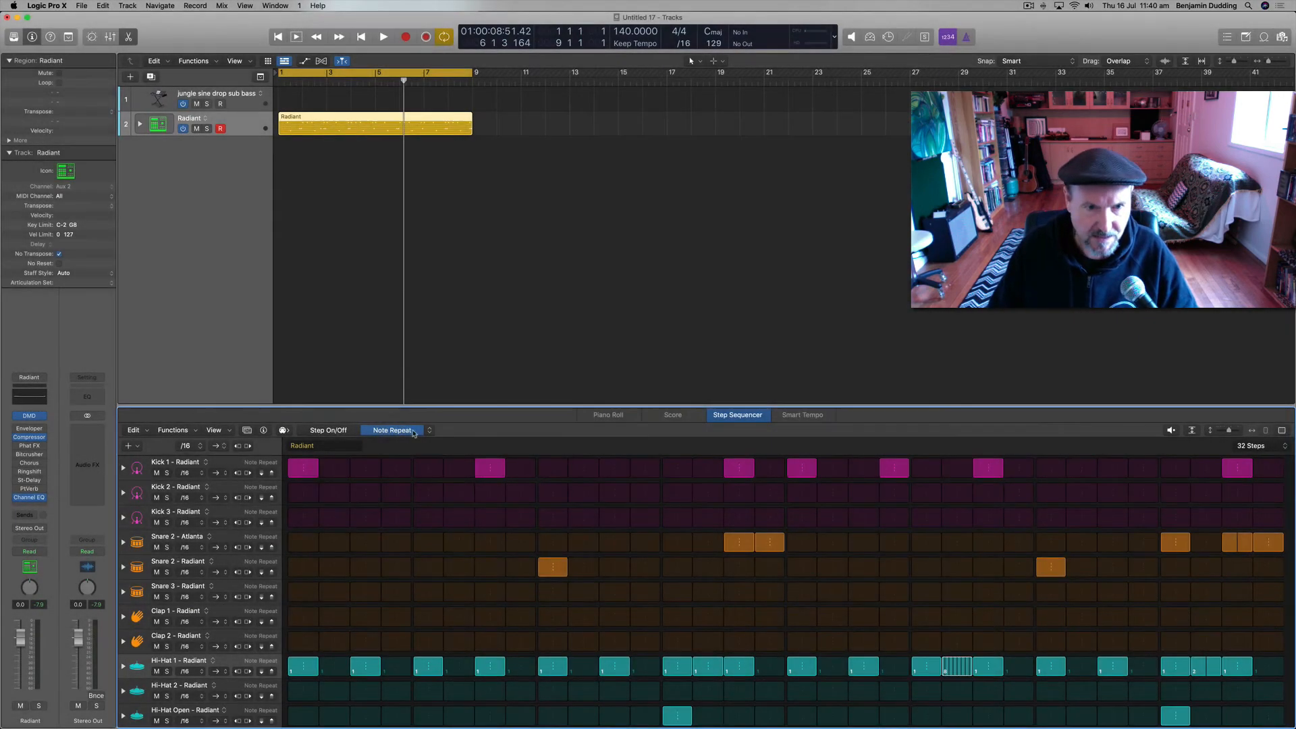
Step: Switch the edit mode to Velocity / Value and lower the Hi-Hat 1 velocity on step 22 to 47, auditioning the pattern
left_click(409, 430)
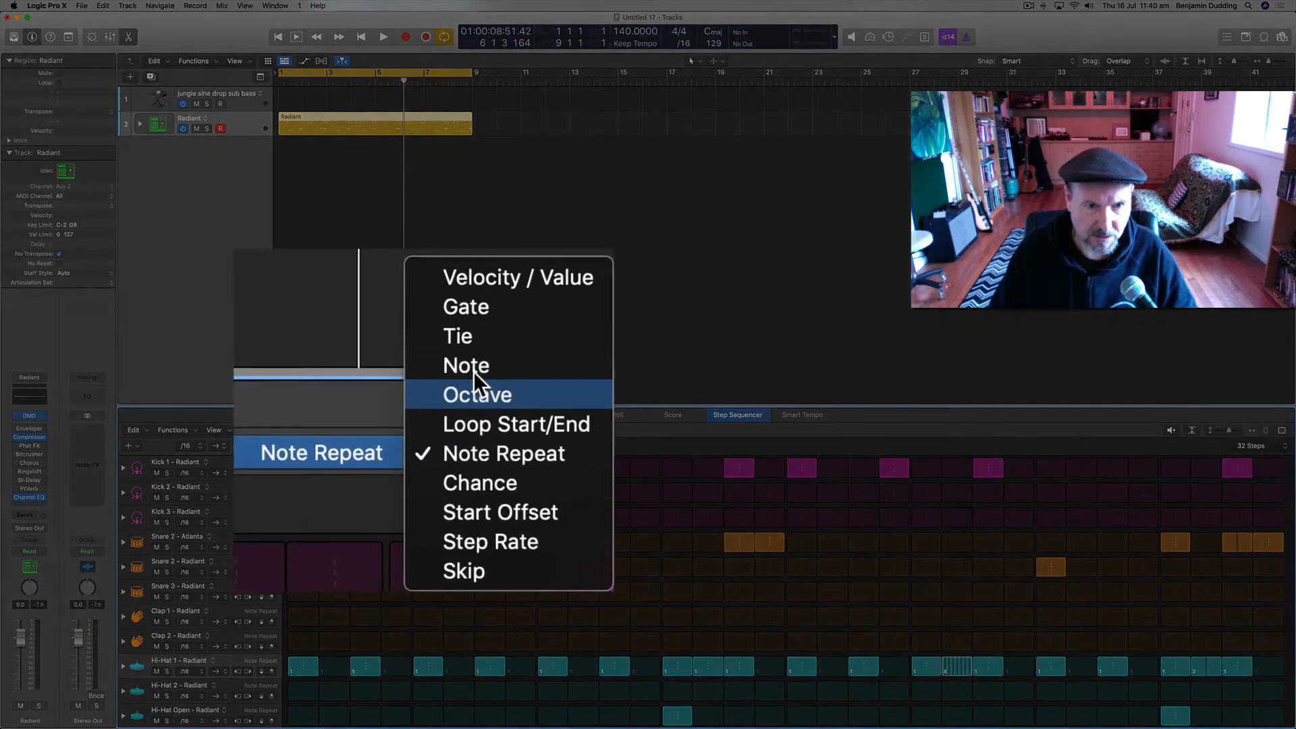
left_click(508, 282)
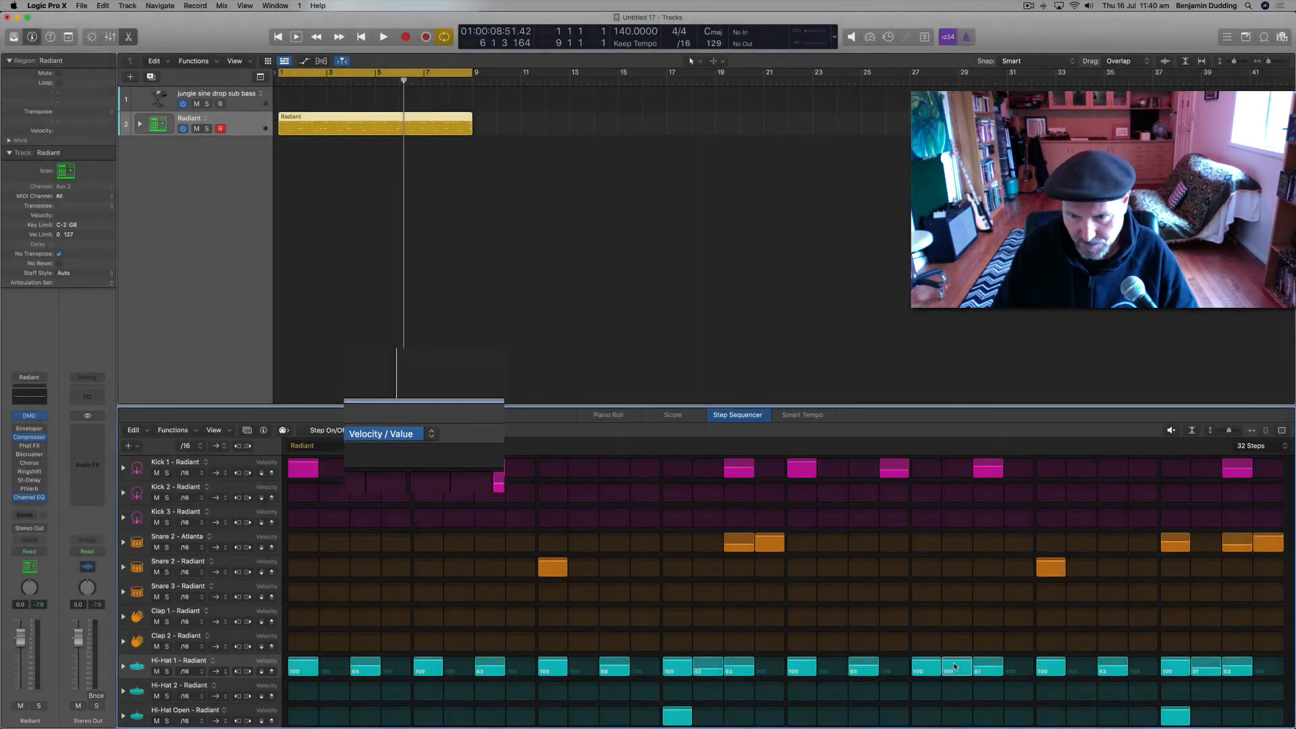
left_click_drag(955, 673, 955, 674)
key("space")
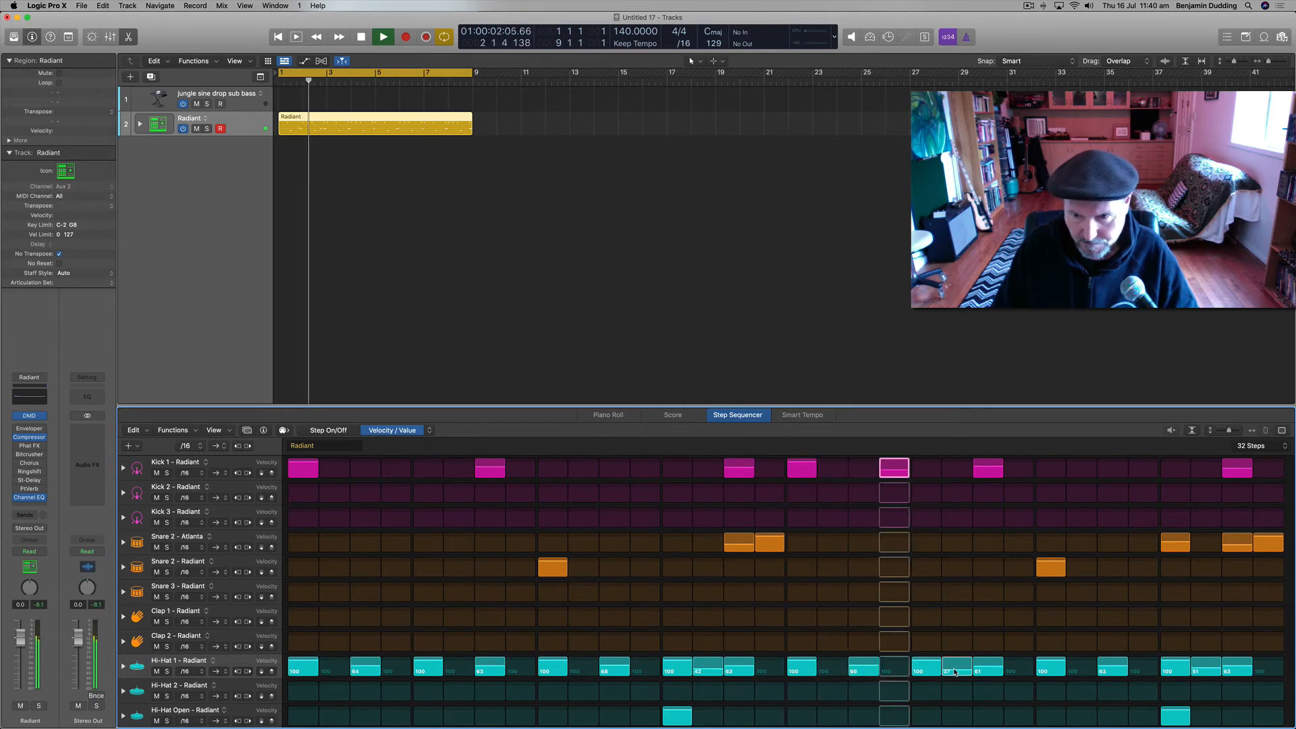
left_click_drag(954, 673, 956, 673)
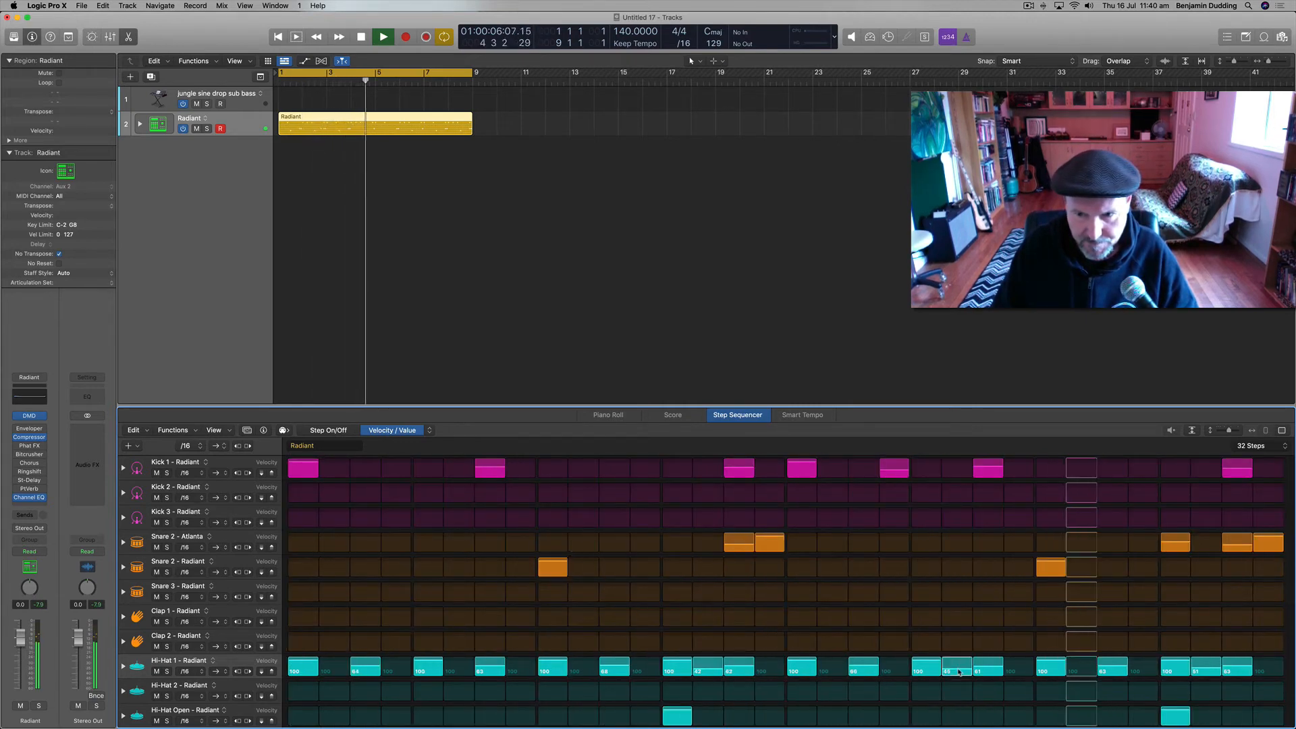
left_click_drag(958, 672, 958, 672)
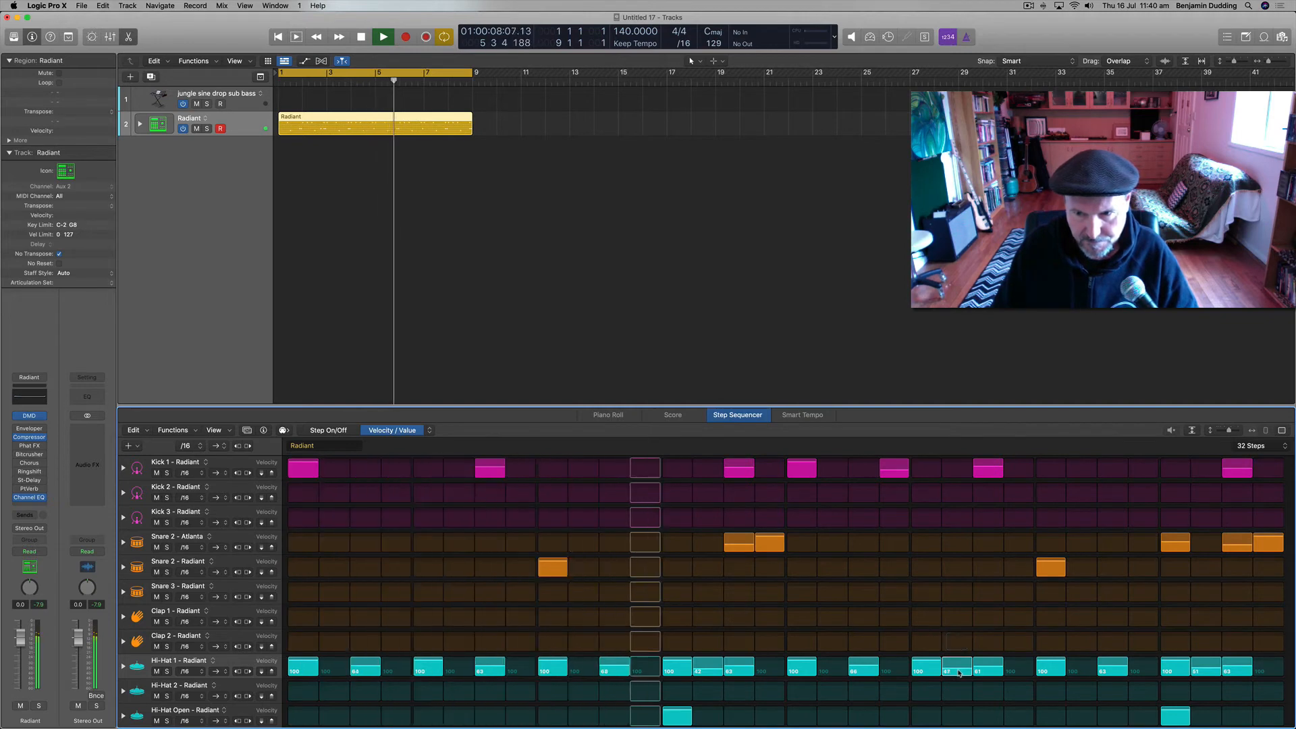
key("space")
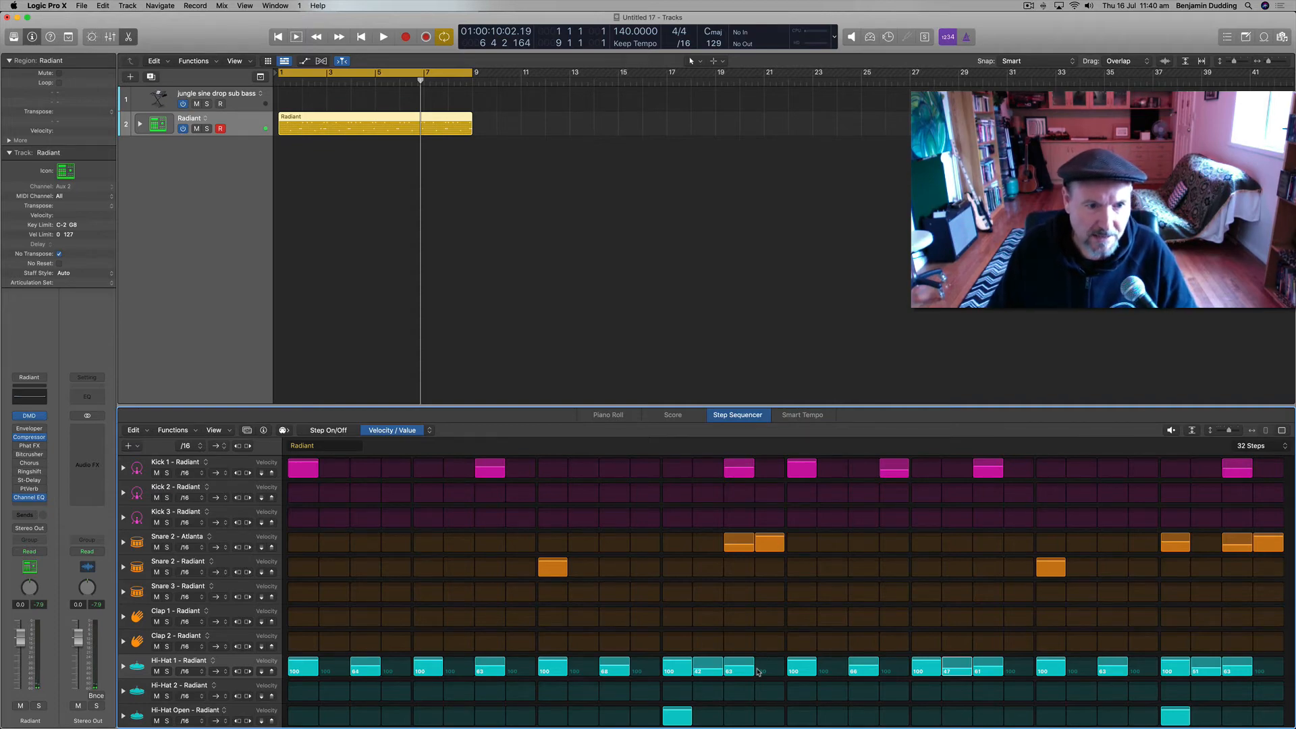
left_click(429, 432)
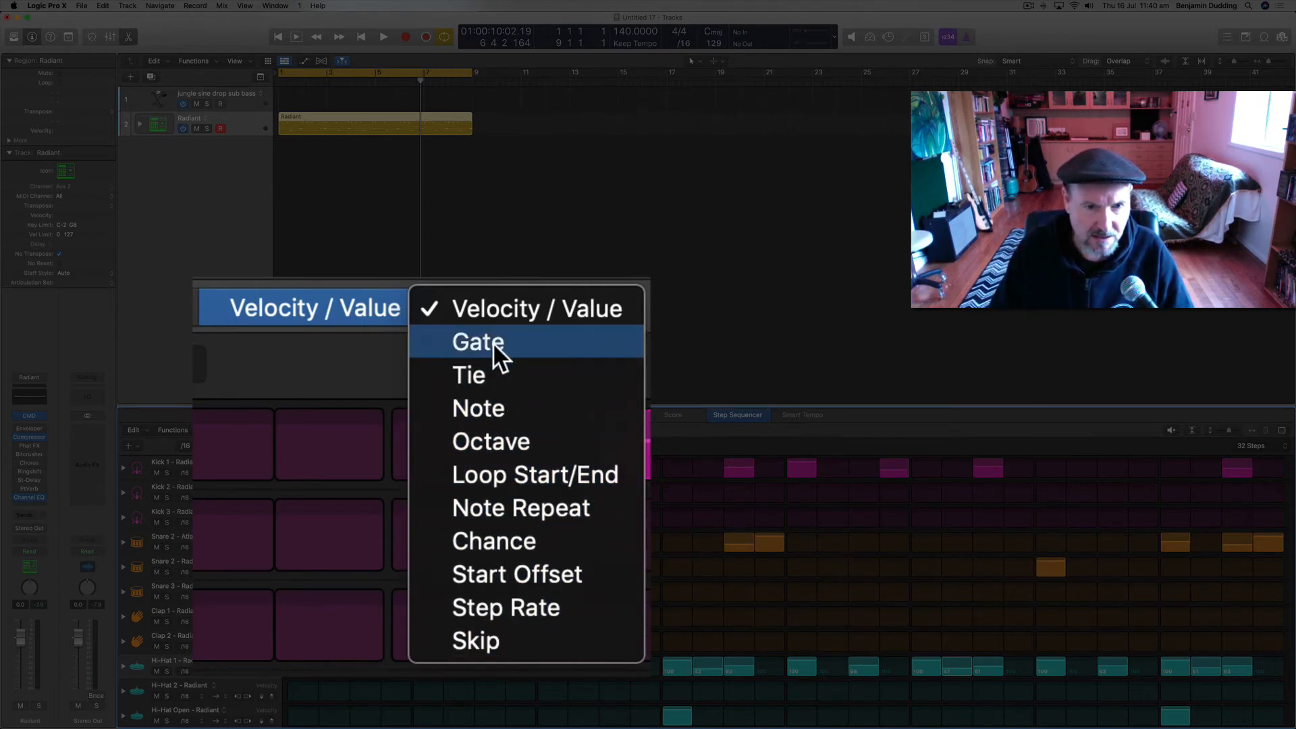
left_click(303, 309)
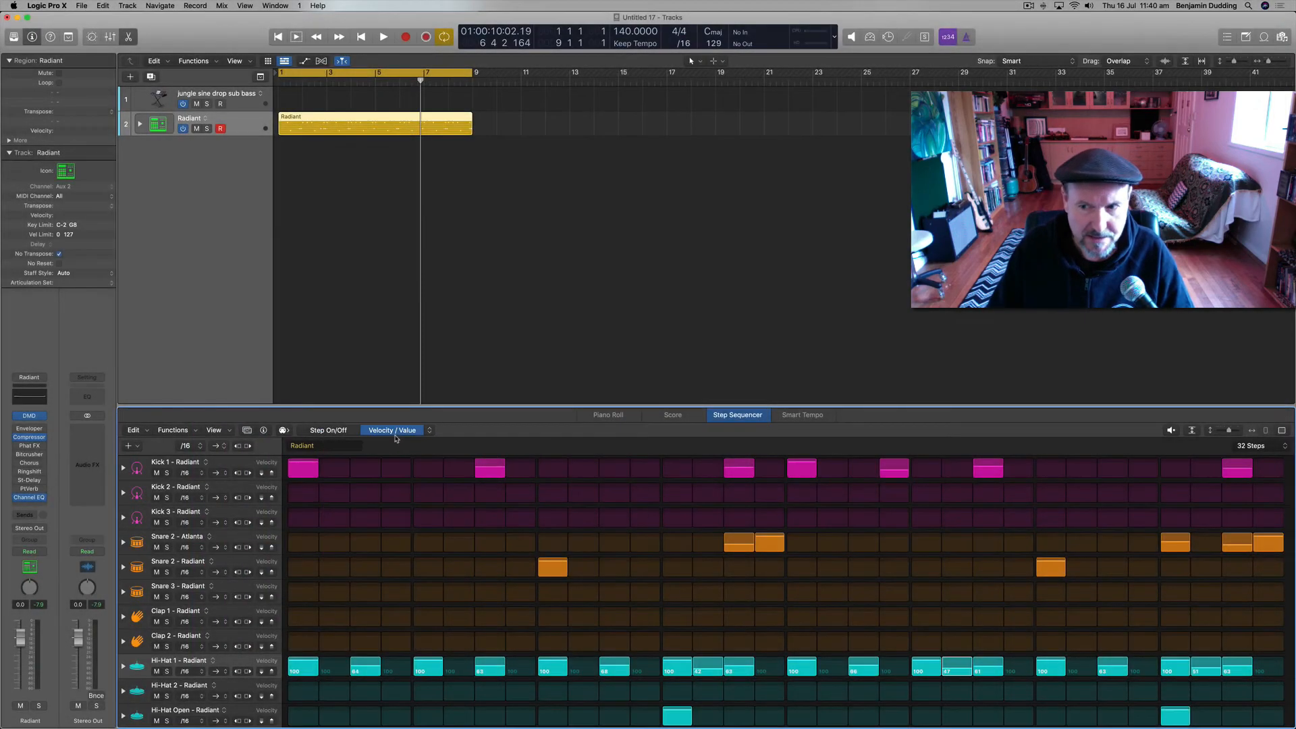
left_click(134, 430)
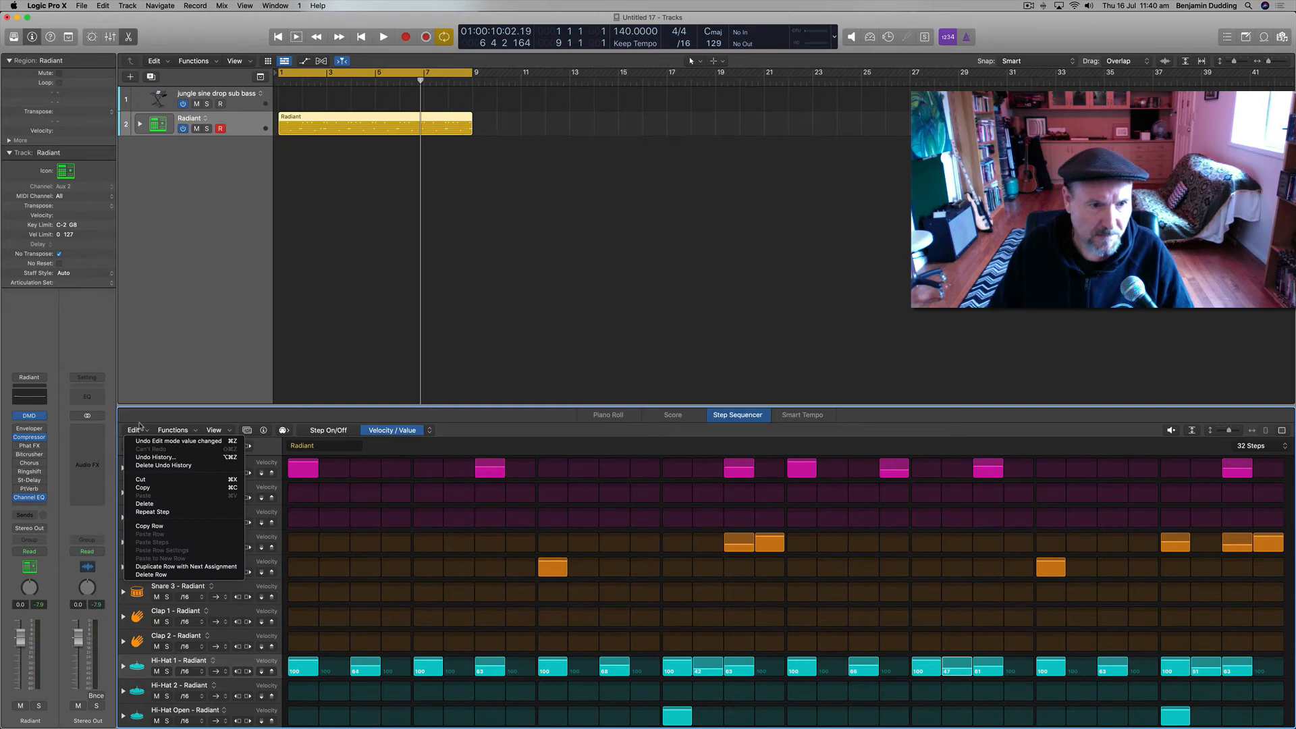
left_click(241, 424)
Step: Show the Step Sequencer's local inspector and expand the additional region parameters for the Radiant region
left_click(247, 431)
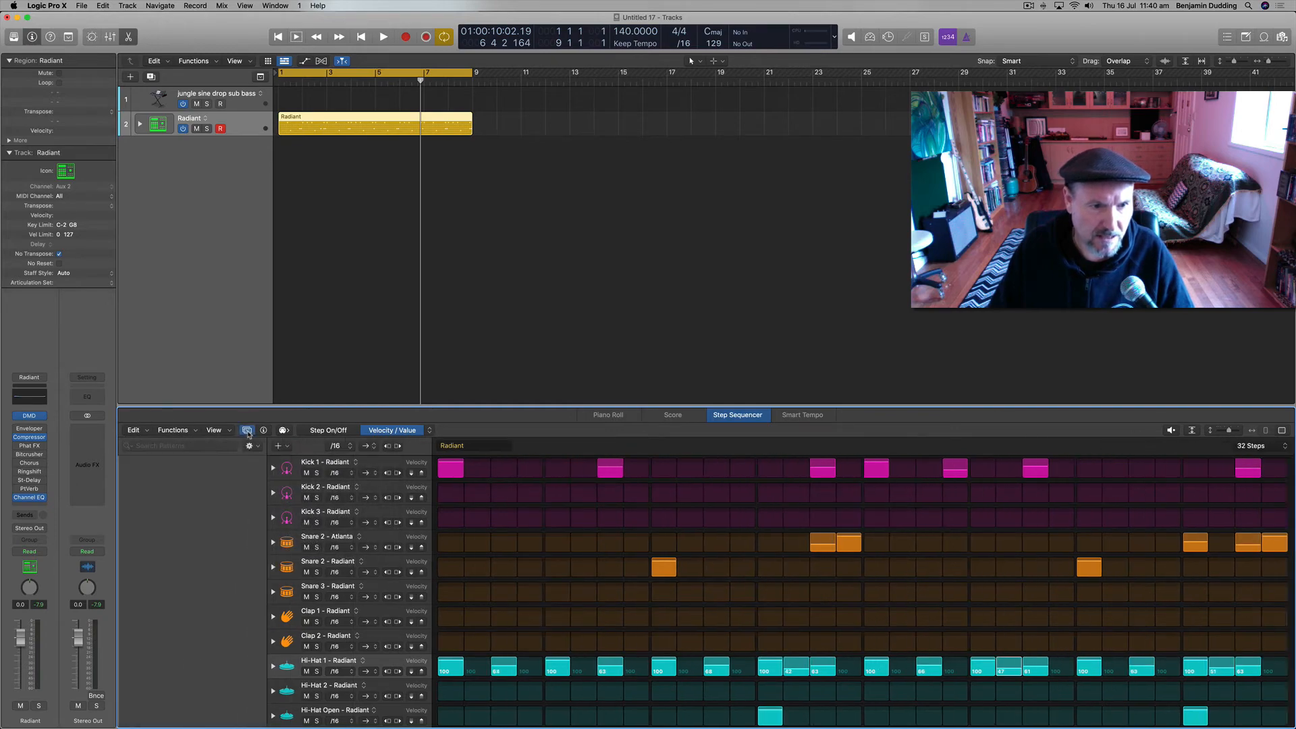
left_click(263, 431)
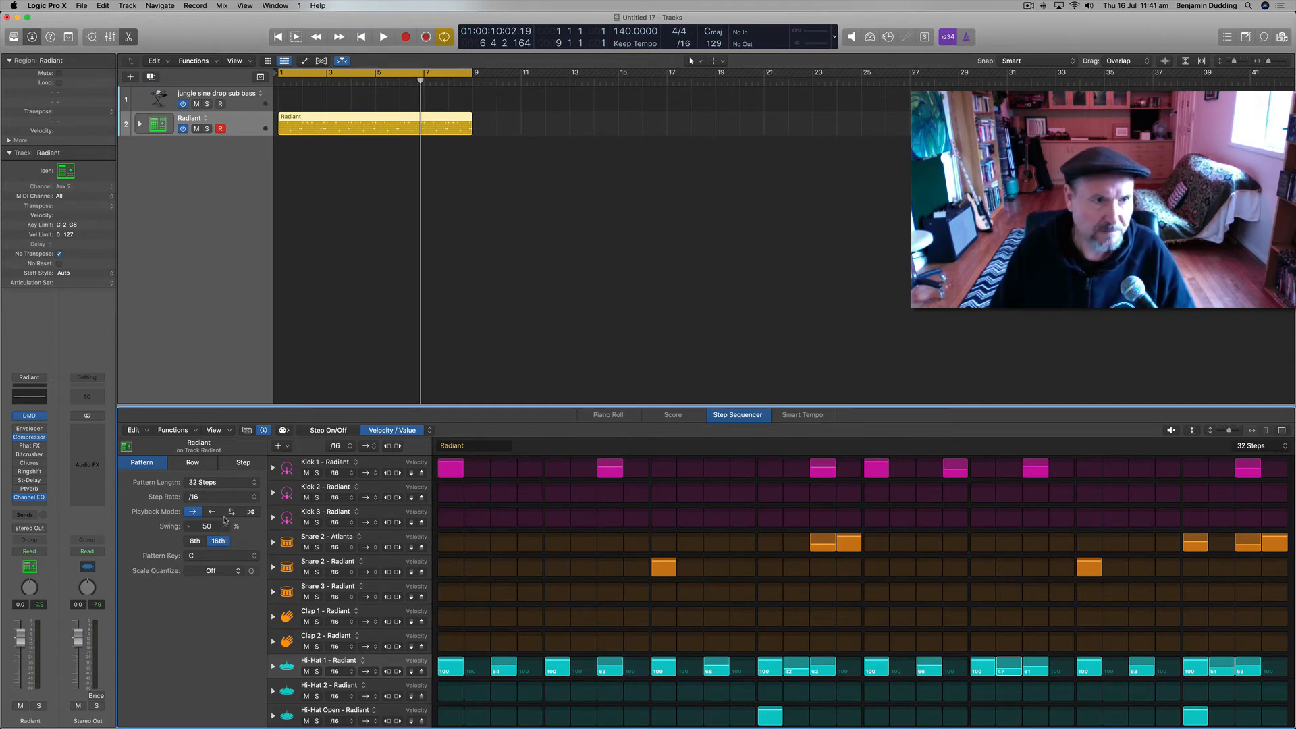
left_click(9, 141)
left_click(338, 157)
left_click(310, 131)
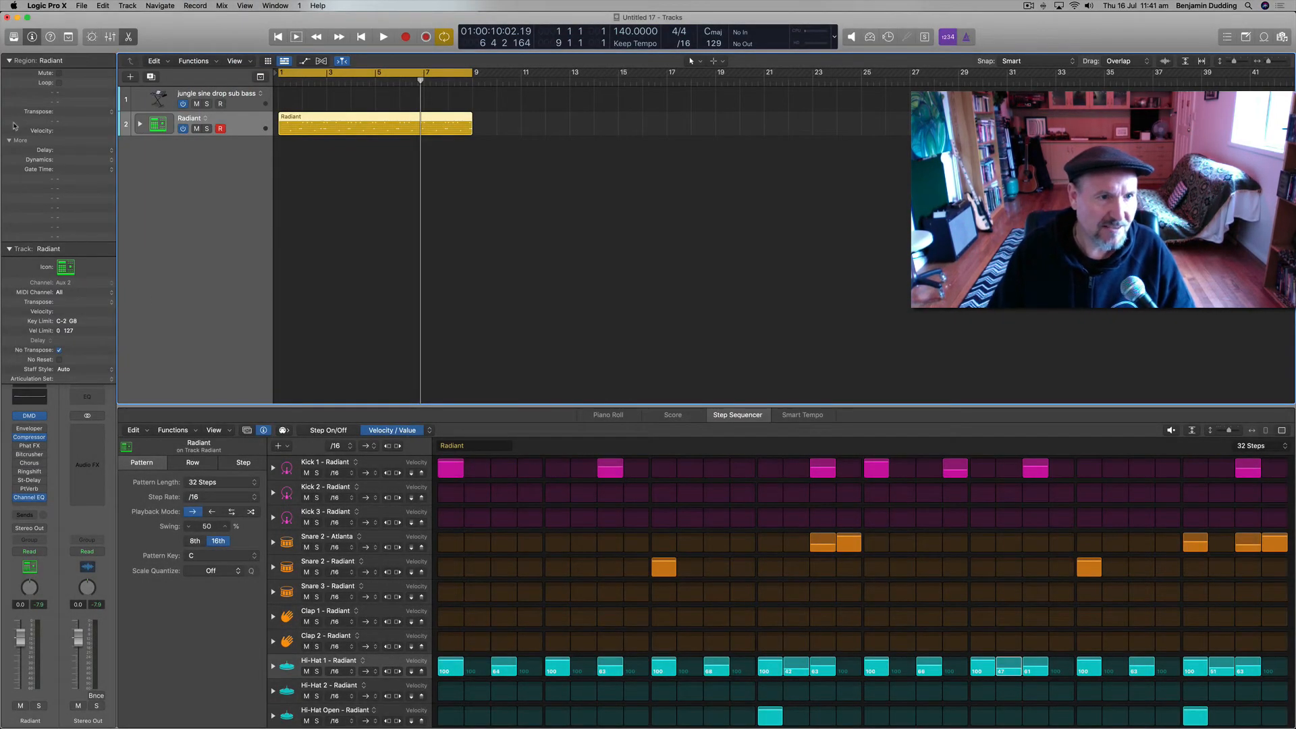
left_click(317, 154)
left_click(315, 133)
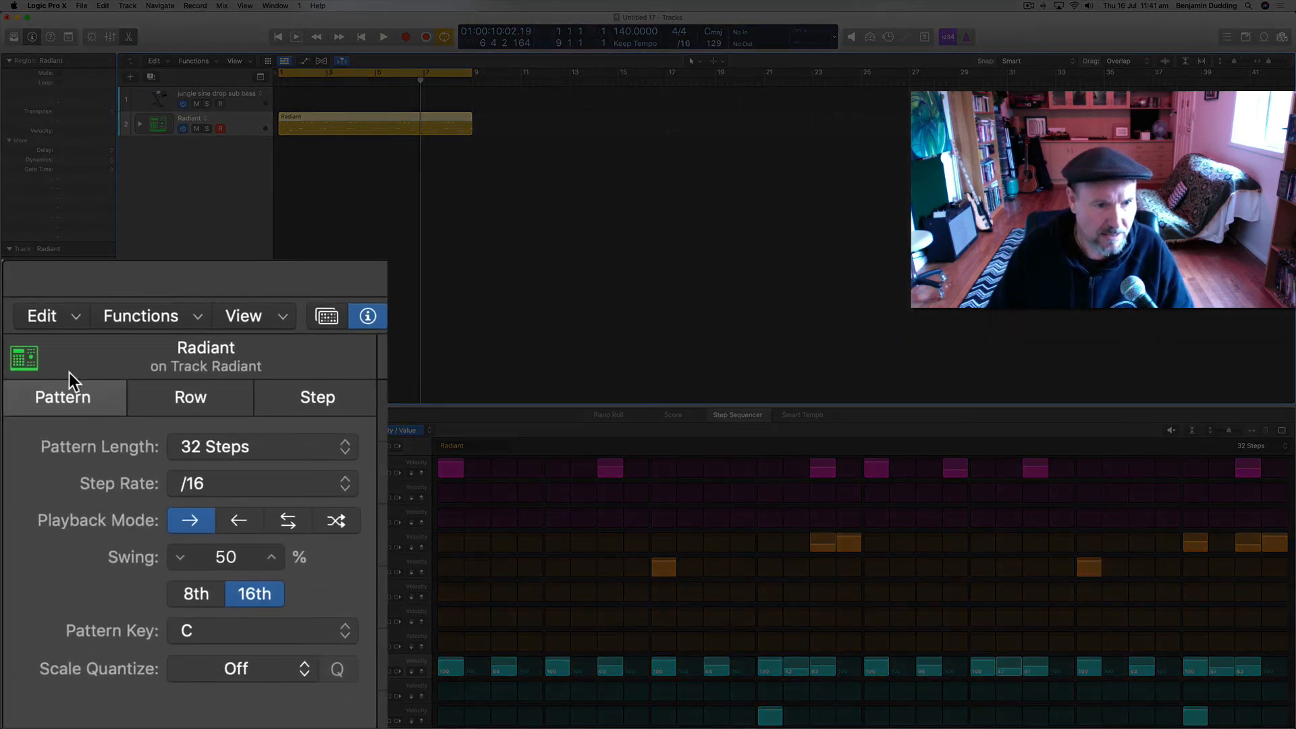
Step: Raise the Radiant pattern's 16th-note swing to 60% and audition the pattern
left_click(273, 558)
left_click(272, 558)
left_click(273, 557)
left_click(272, 558)
left_click(273, 558)
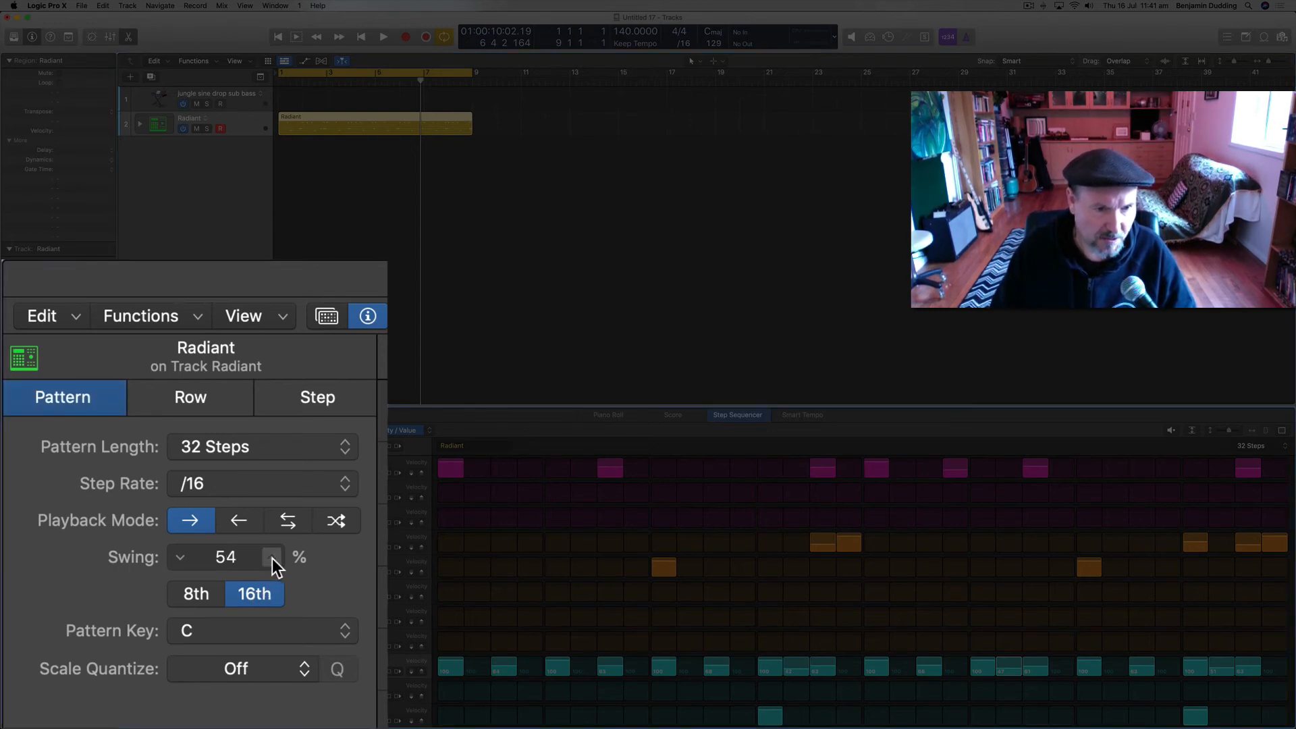
left_click(272, 557)
key("space")
left_click(273, 557)
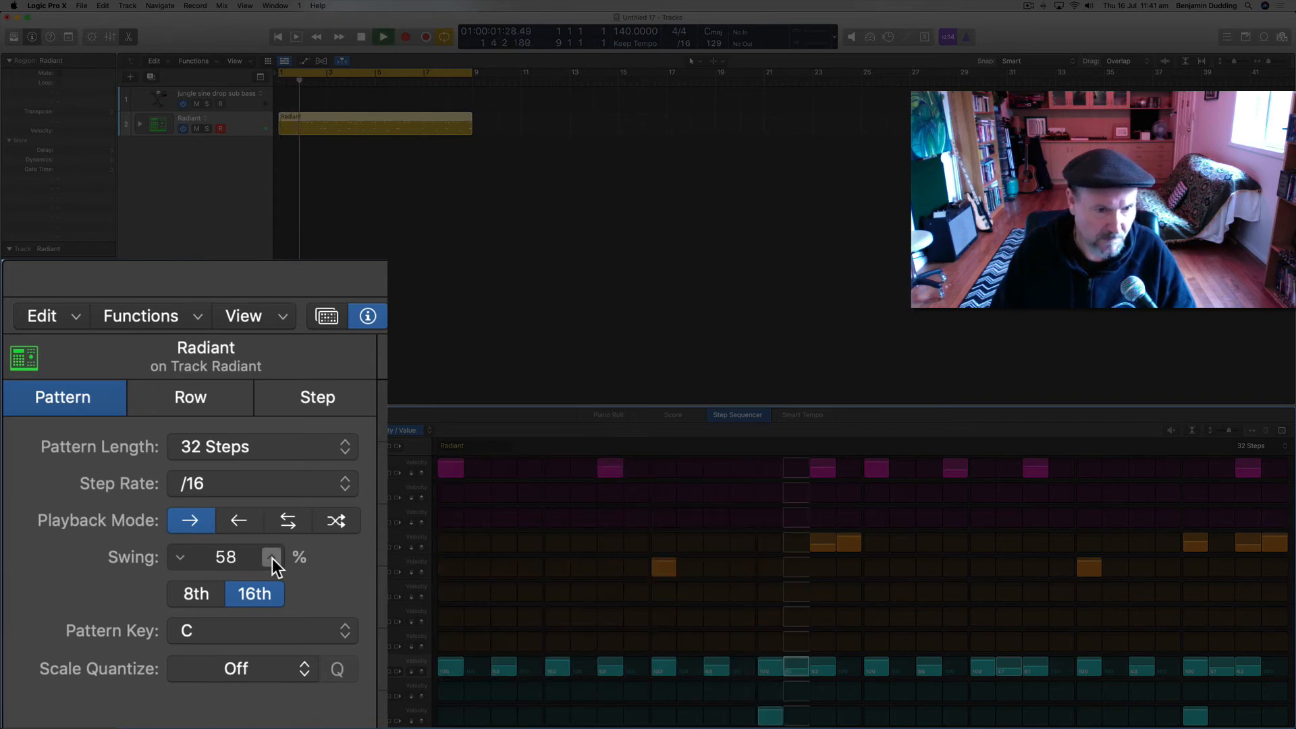
left_click(273, 557)
left_click(272, 558)
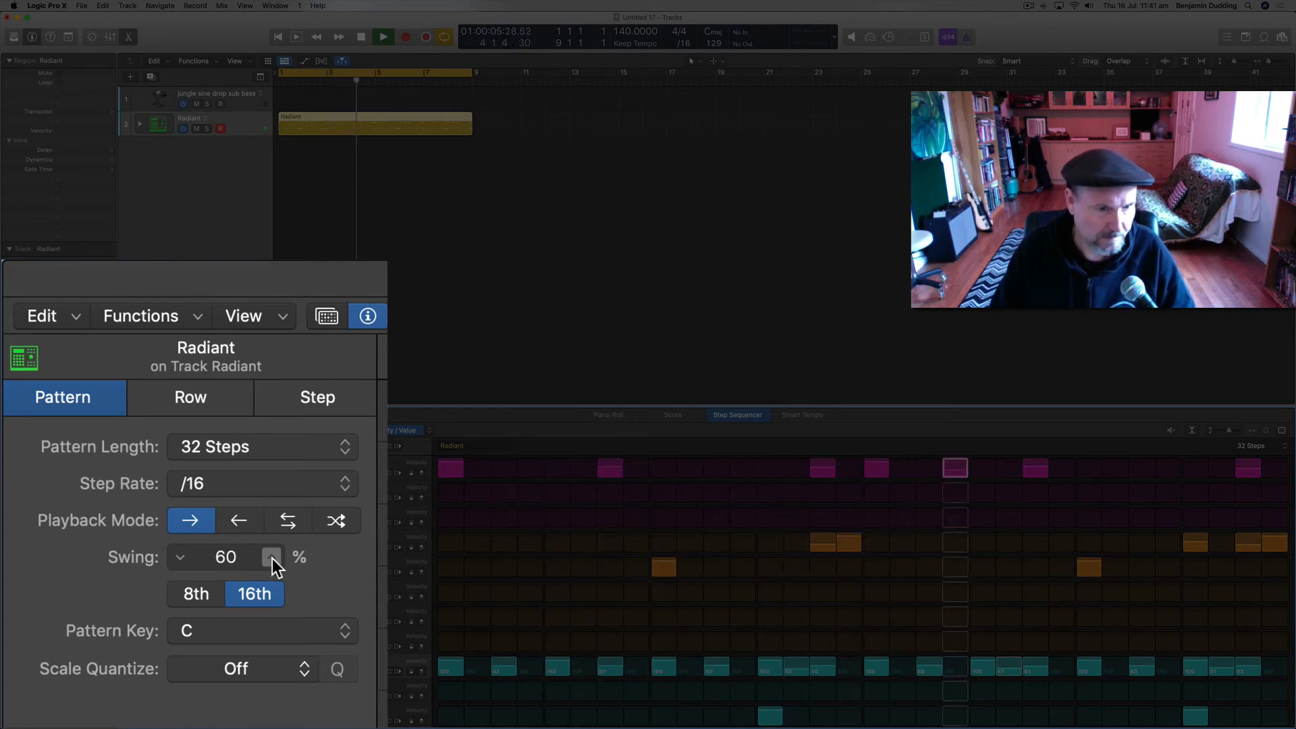
key("space")
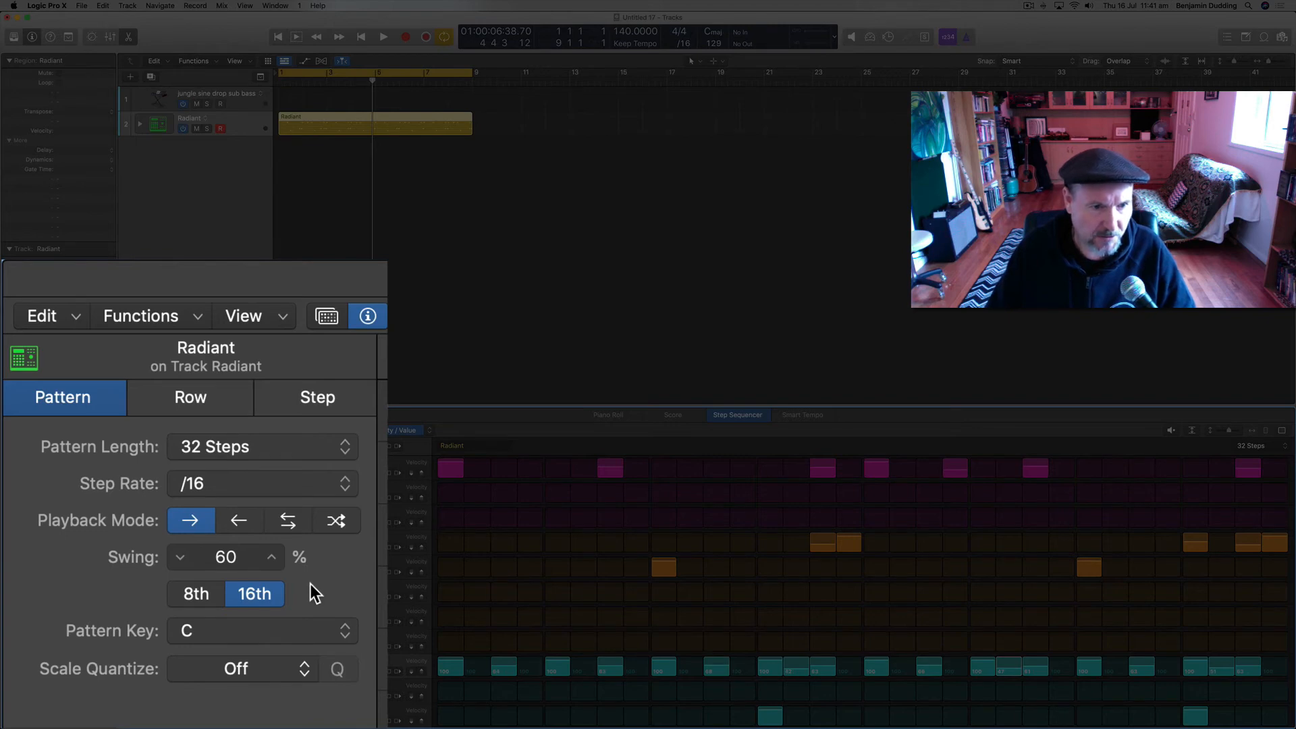
Step: Examine the Pattern, Row and Step settings for Hi-Hat 1, including the row assignment options and how they follow the selected row
left_click(193, 397)
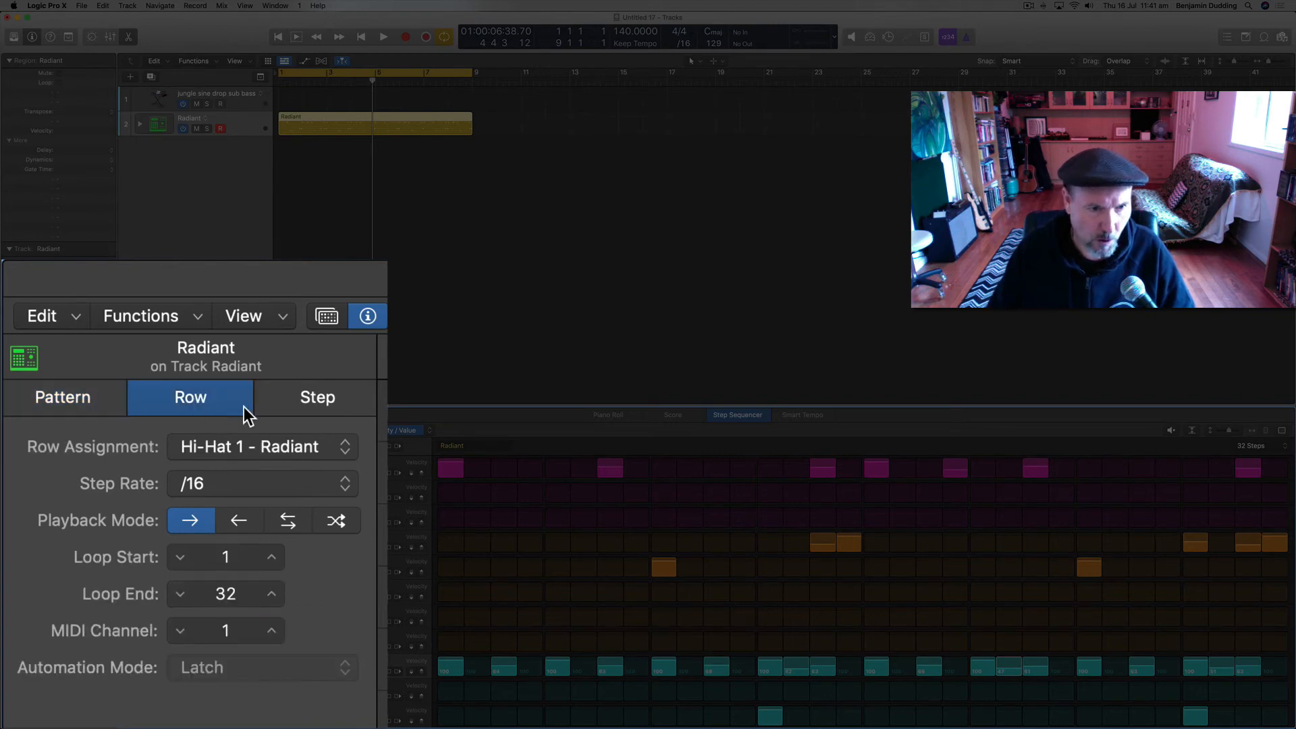
left_click(319, 396)
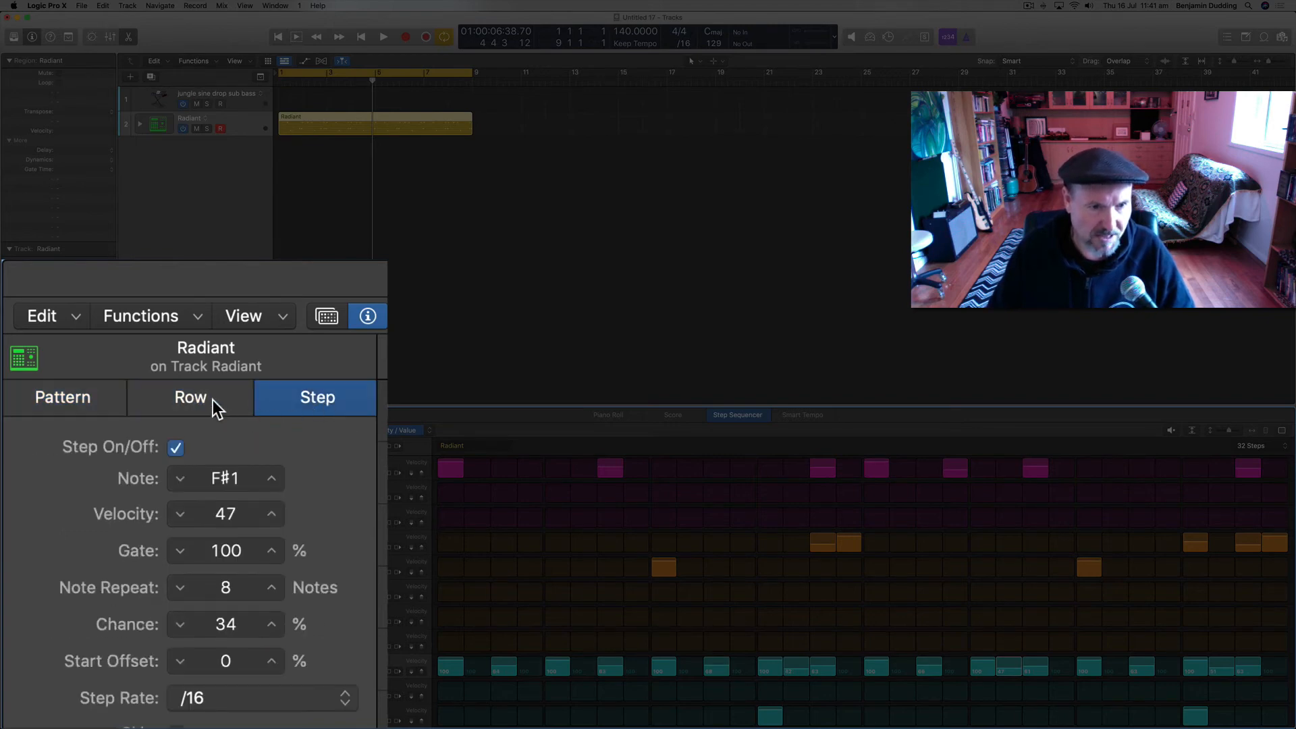
left_click(185, 398)
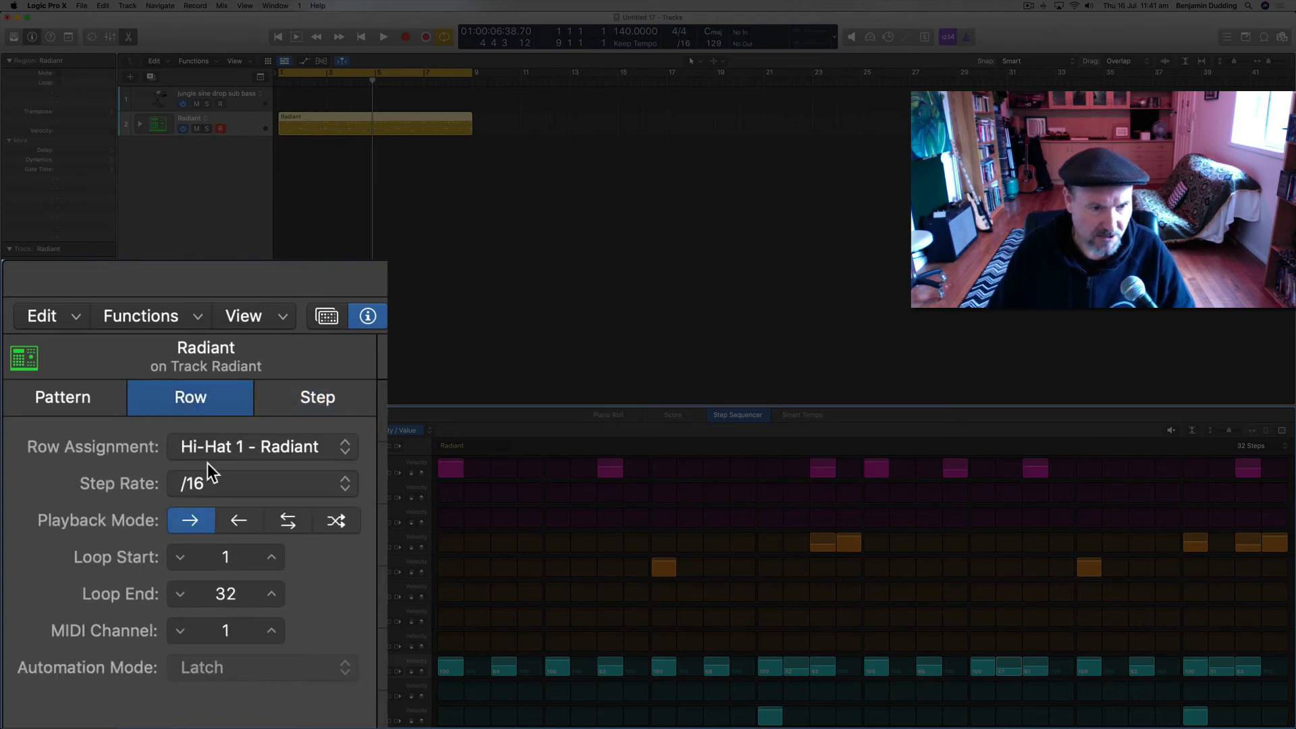
left_click(55, 398)
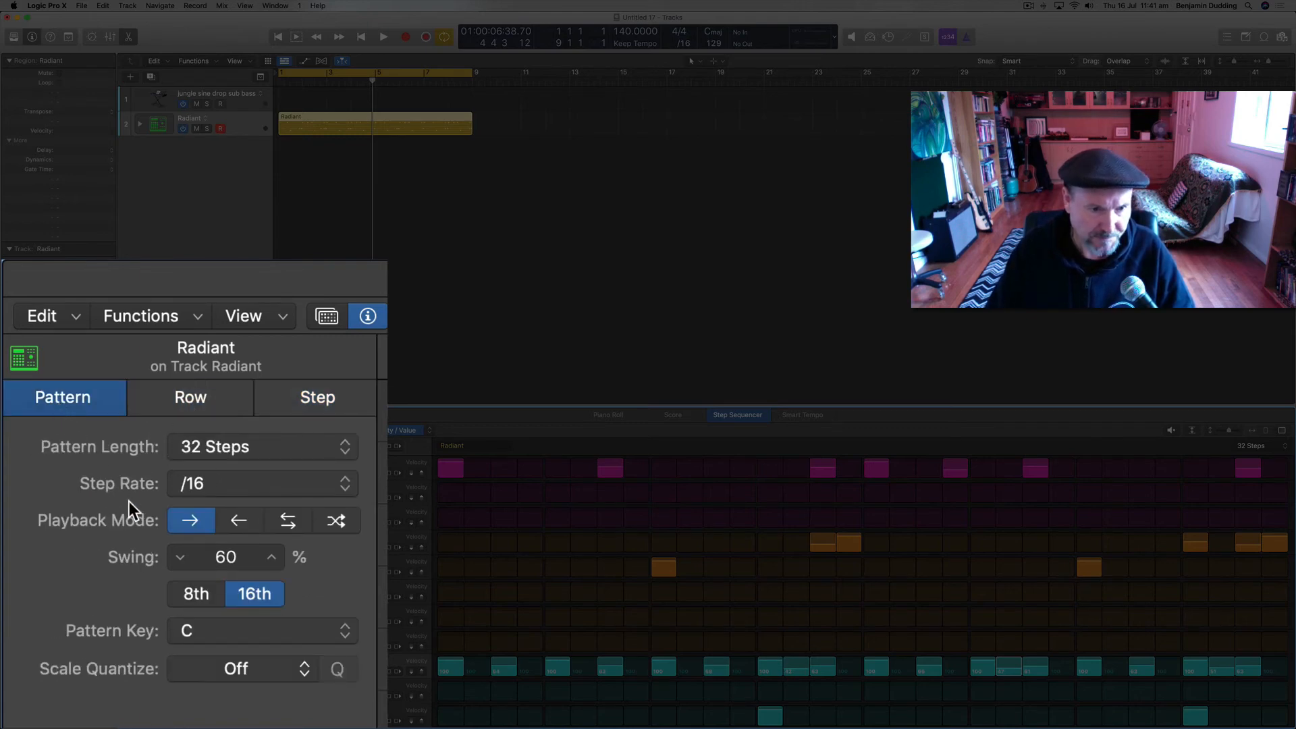
left_click(192, 398)
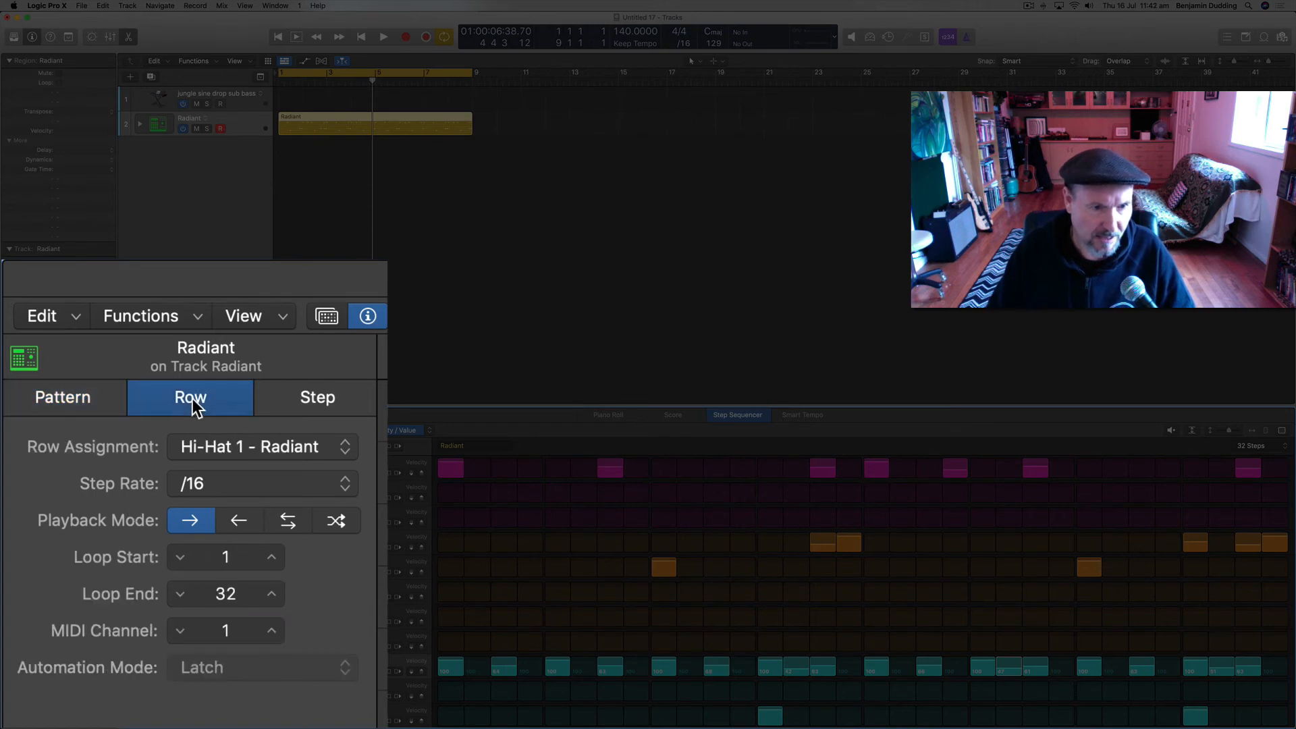
left_click(261, 445)
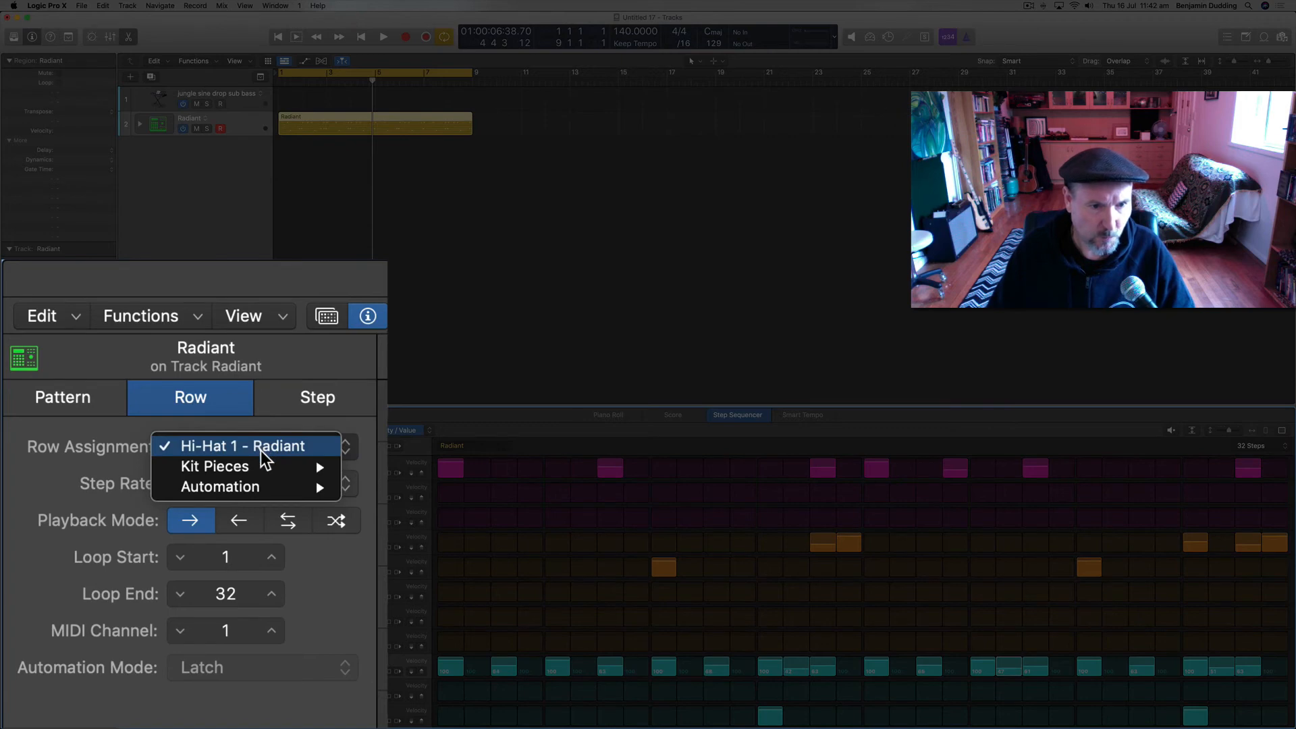
left_click(302, 533)
key("Up")
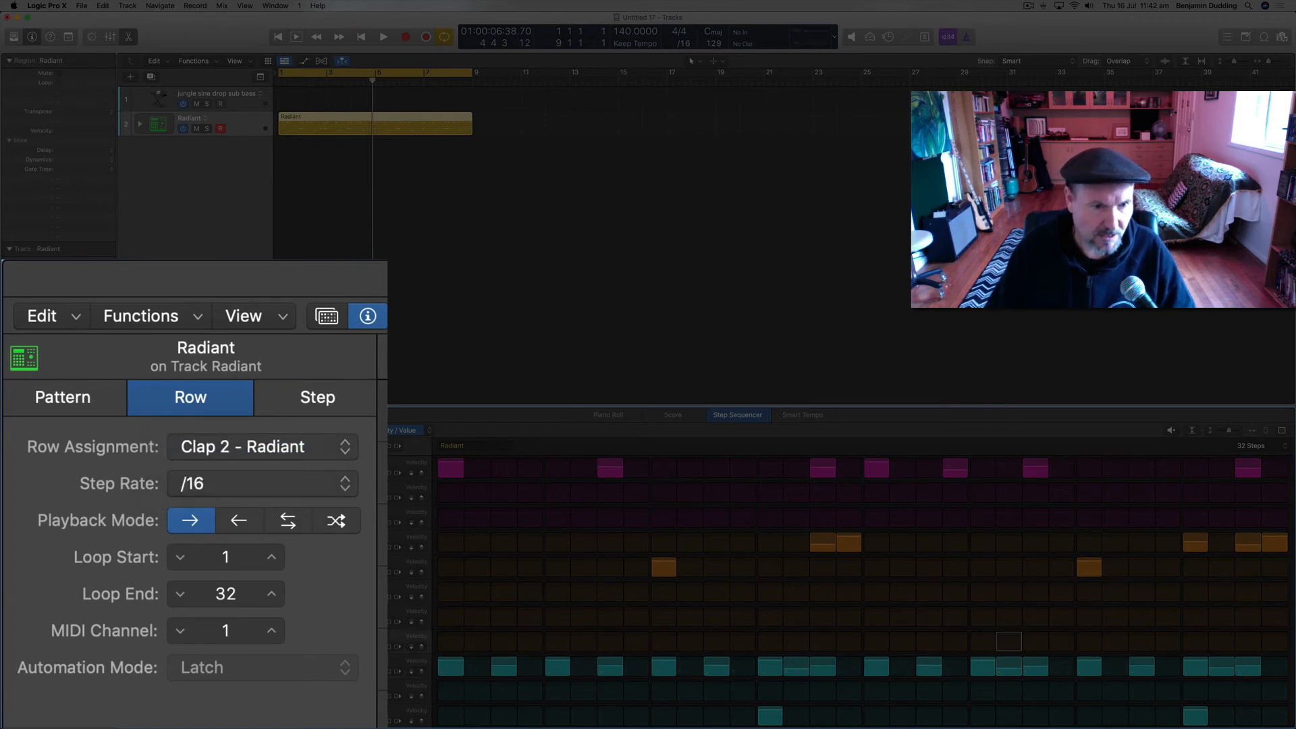
key("Down")
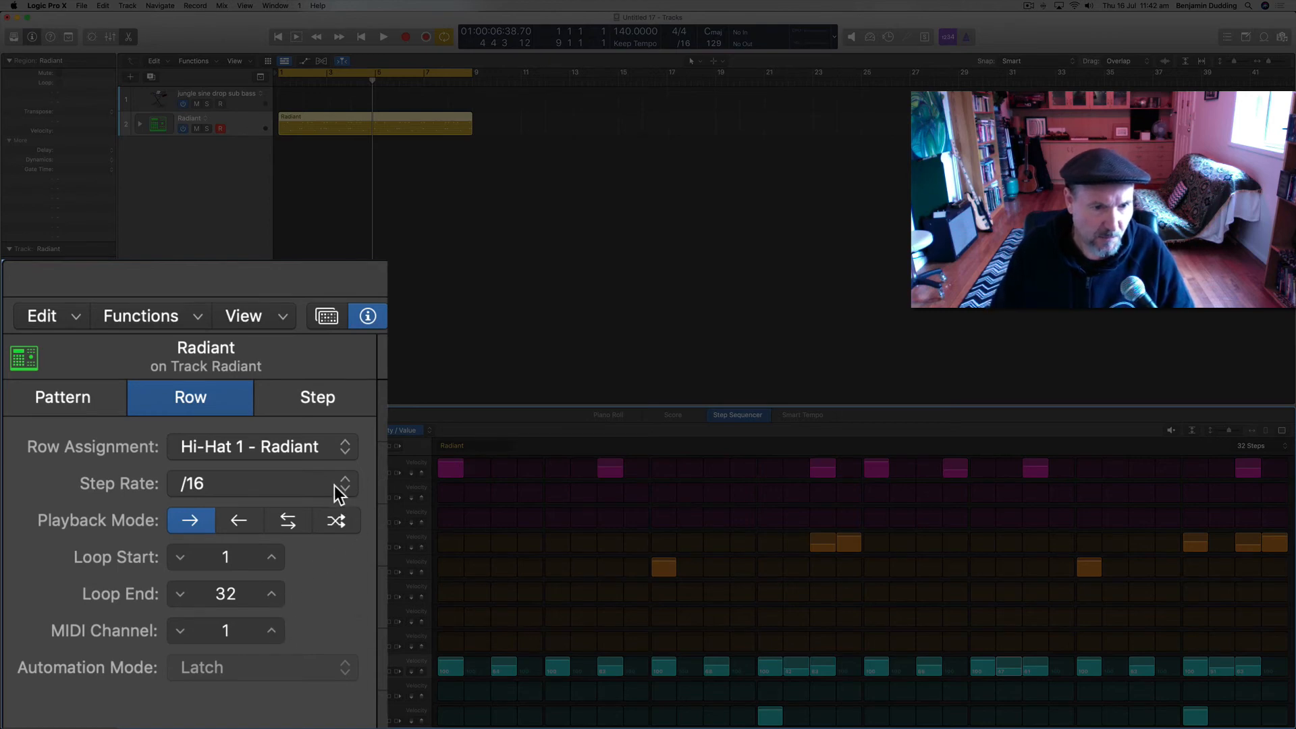
Step: Try a /32 step rate on the Hi-Hat 1 row while auditioning the pattern, and return the row to /16
left_click(232, 483)
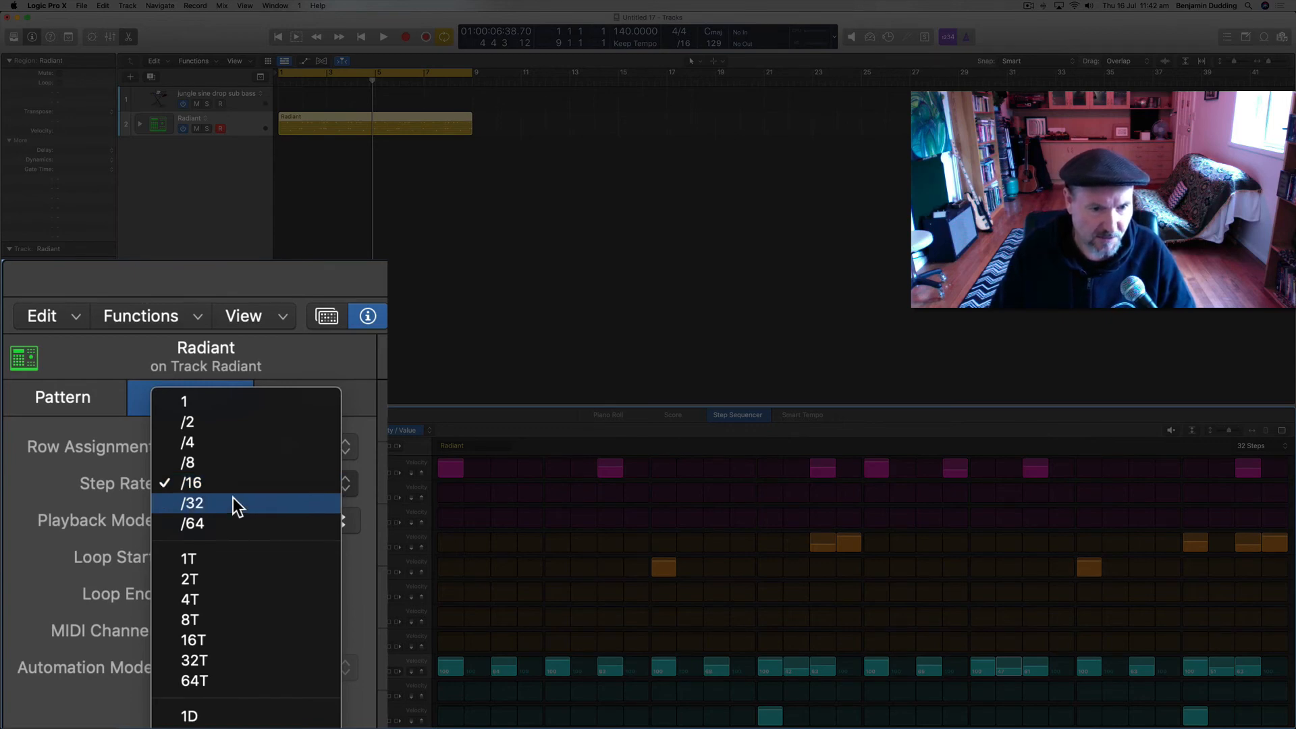
left_click(233, 499)
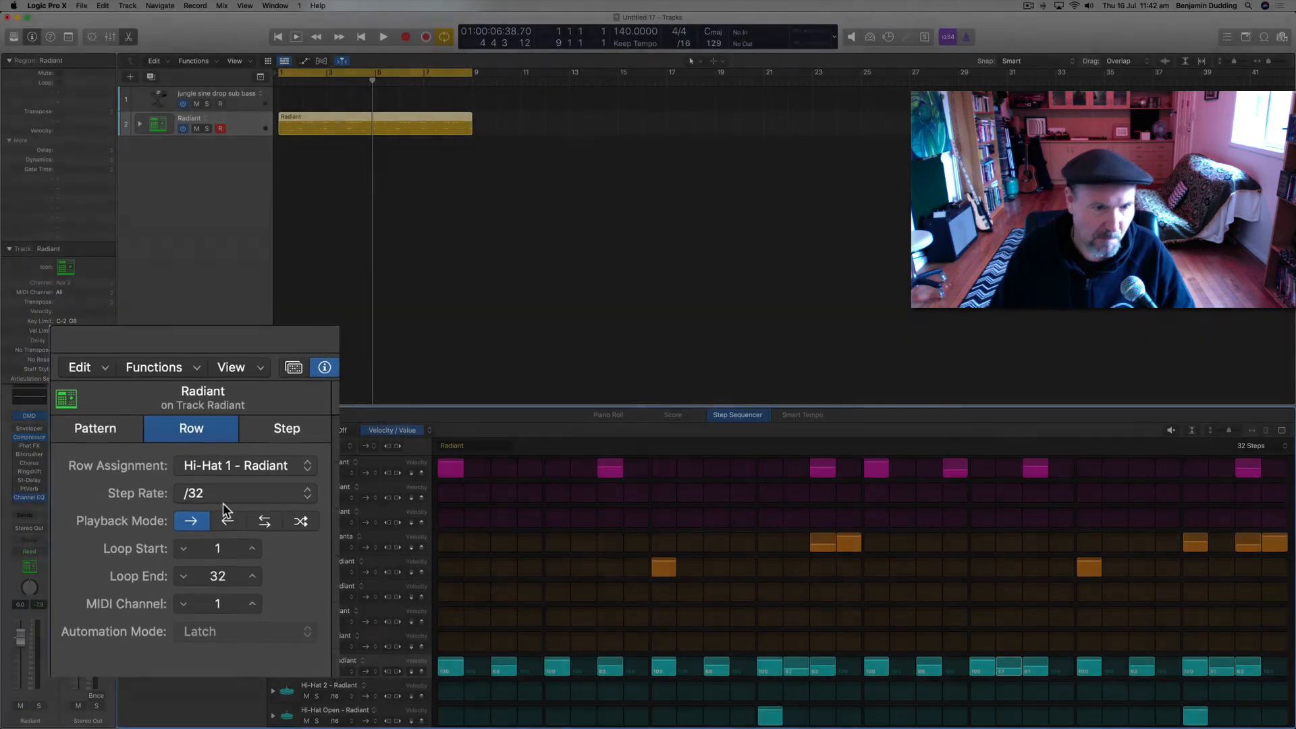
key("space")
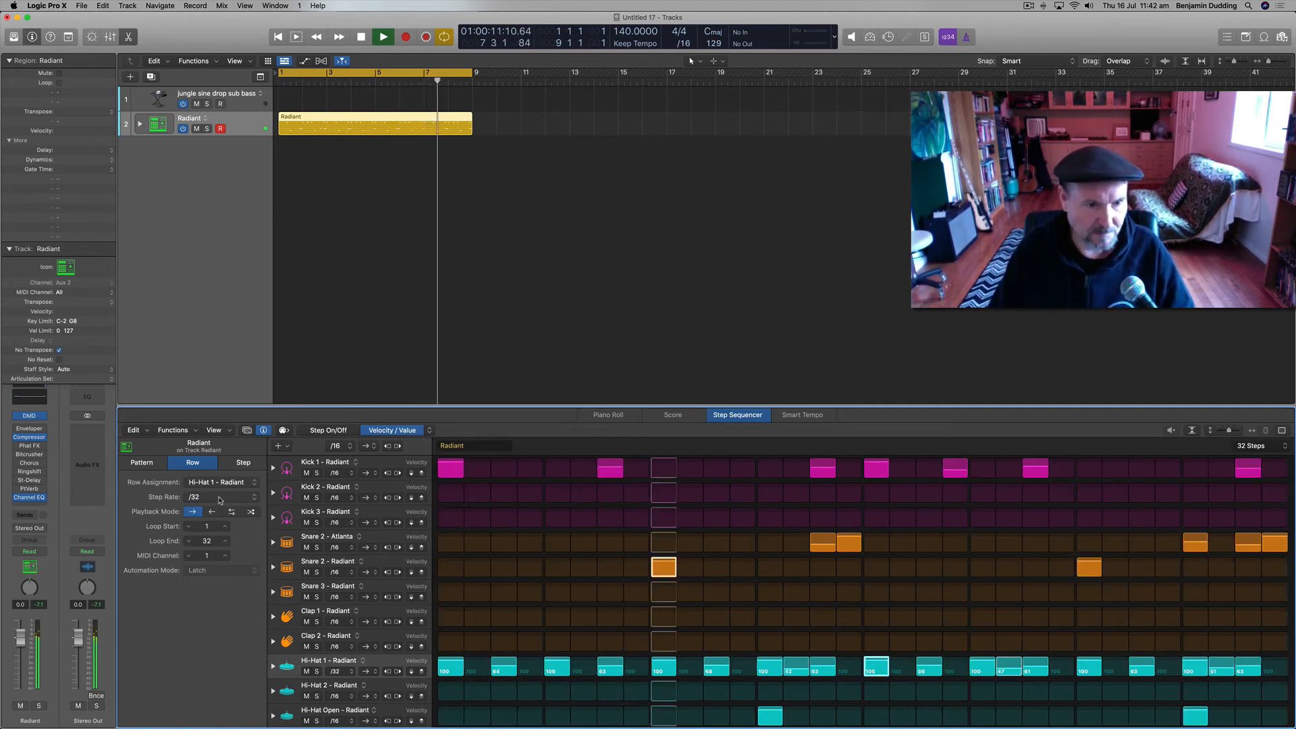
left_click(219, 499)
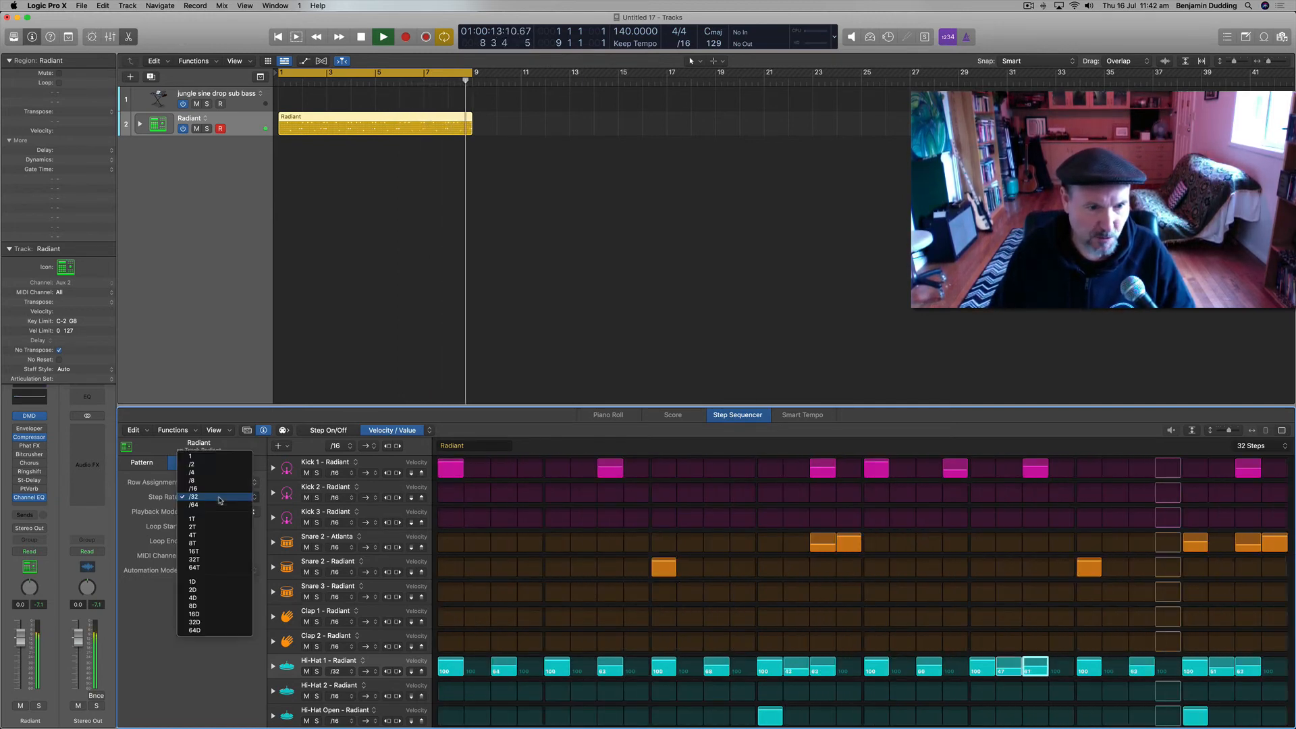
left_click(213, 488)
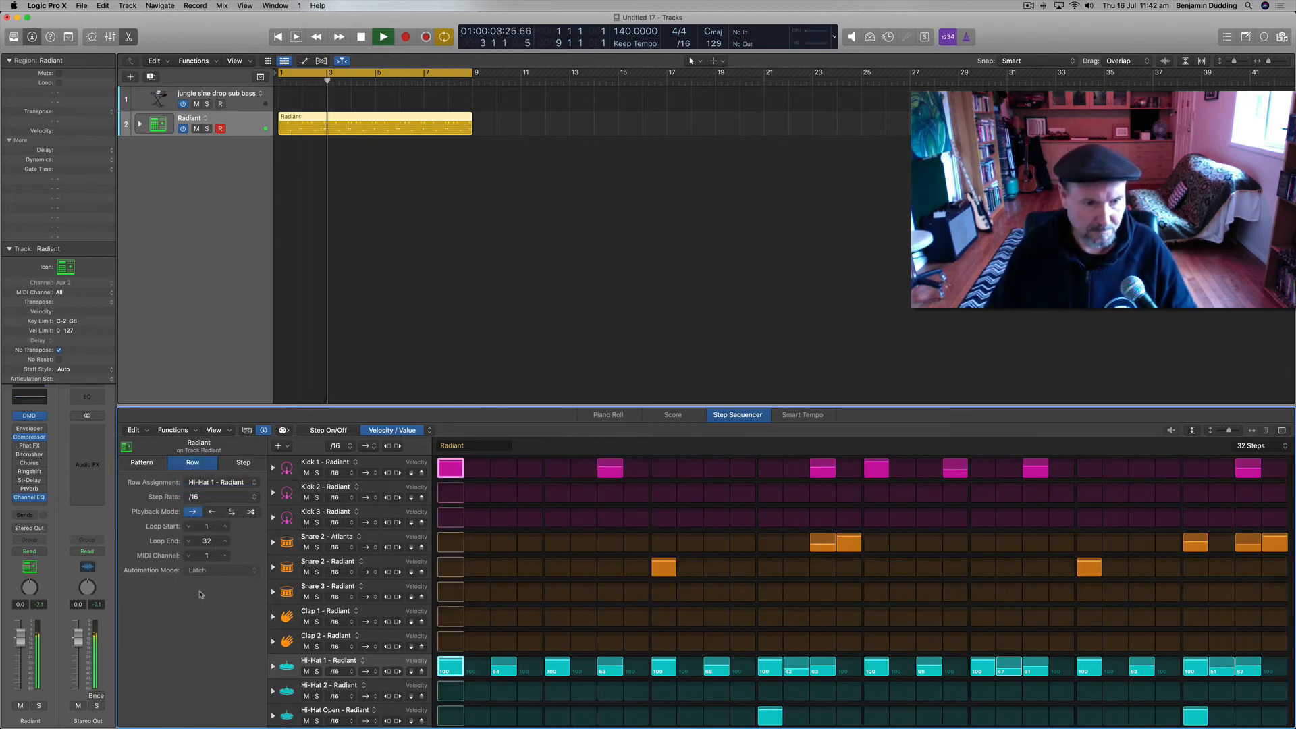
key("space")
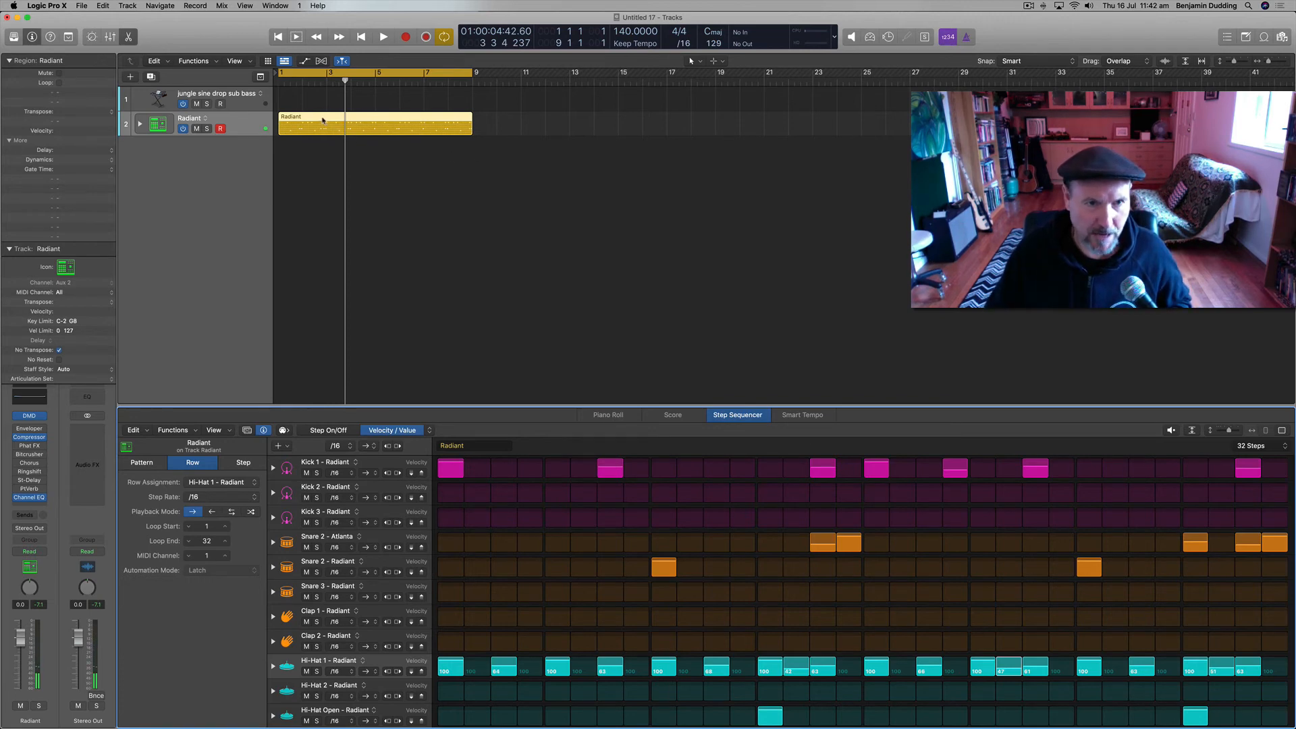
Step: Copy the Radiant region to bar 9 and move the cycle range to bars 9 to 17
left_click_drag(323, 120, 517, 122)
left_click_drag(394, 70, 591, 71)
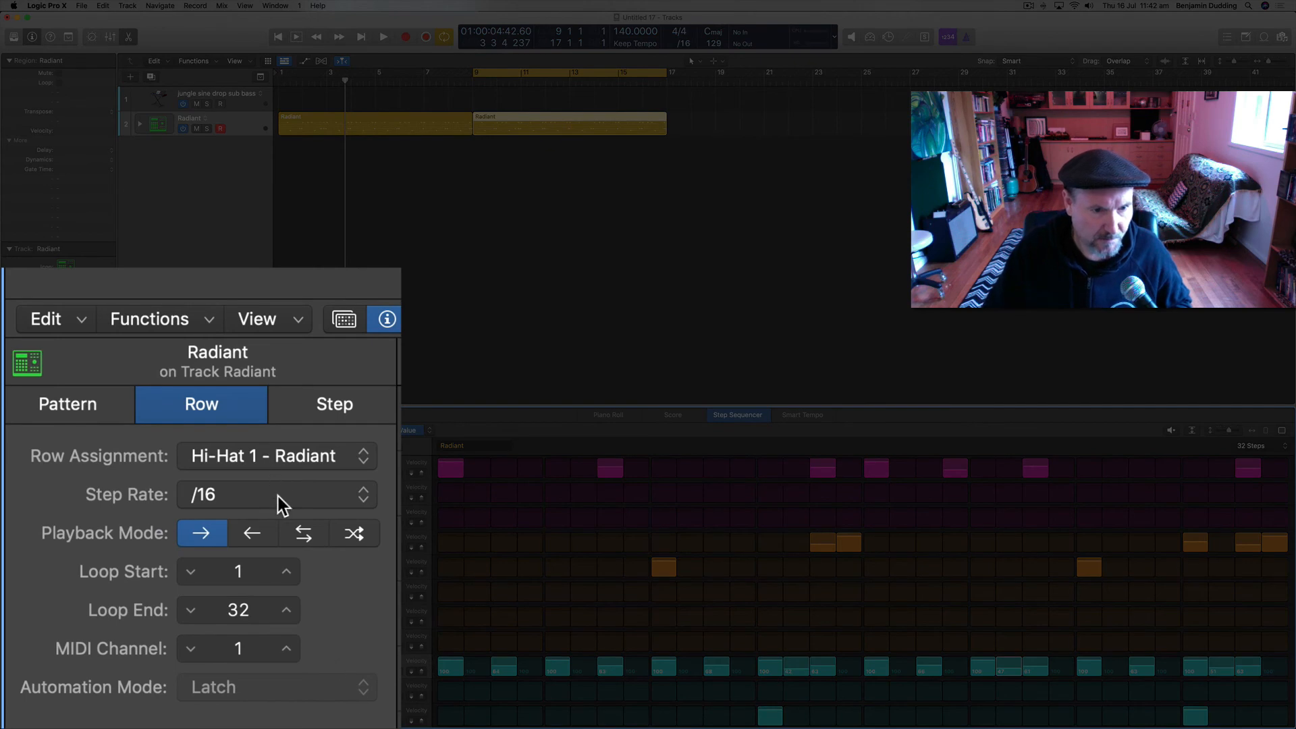
Step: Set the copied Radiant region's Hi-Hat 1 row to a /32 step rate, and audition both regions over a cycle of bars 1 to 17
left_click(278, 496)
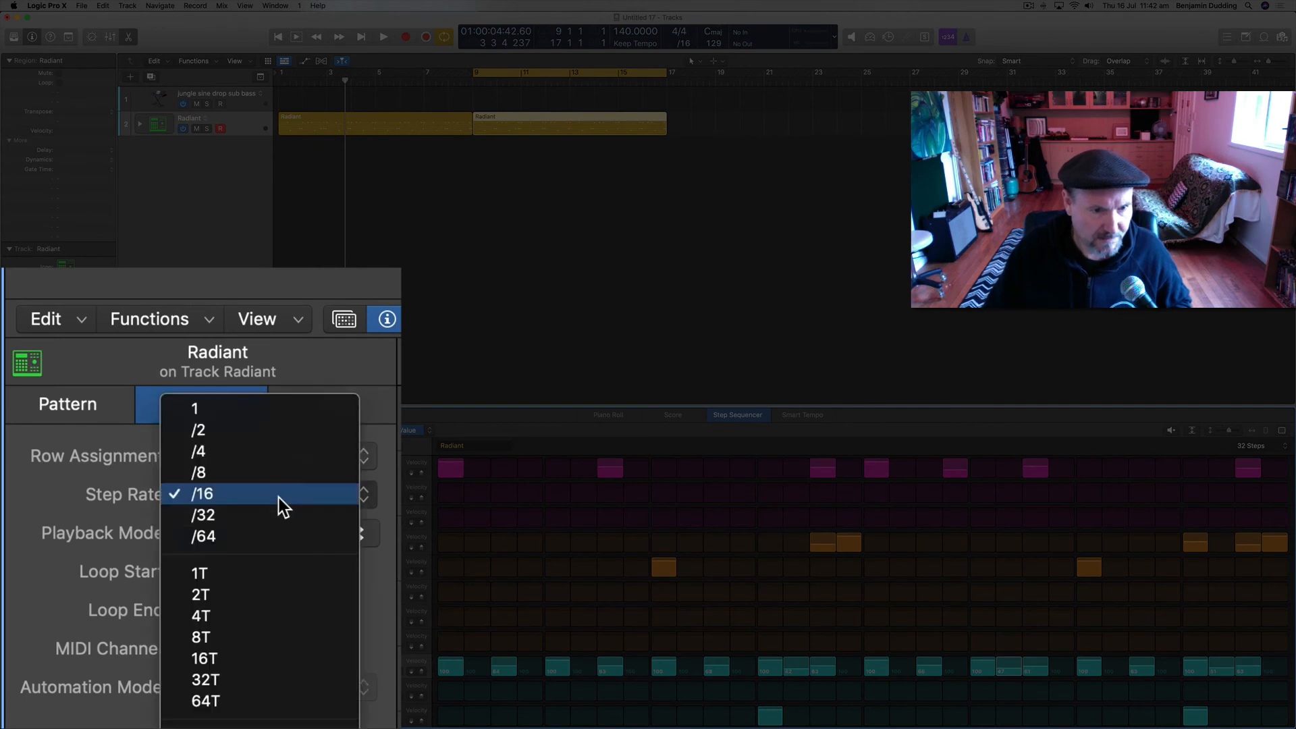
left_click(278, 520)
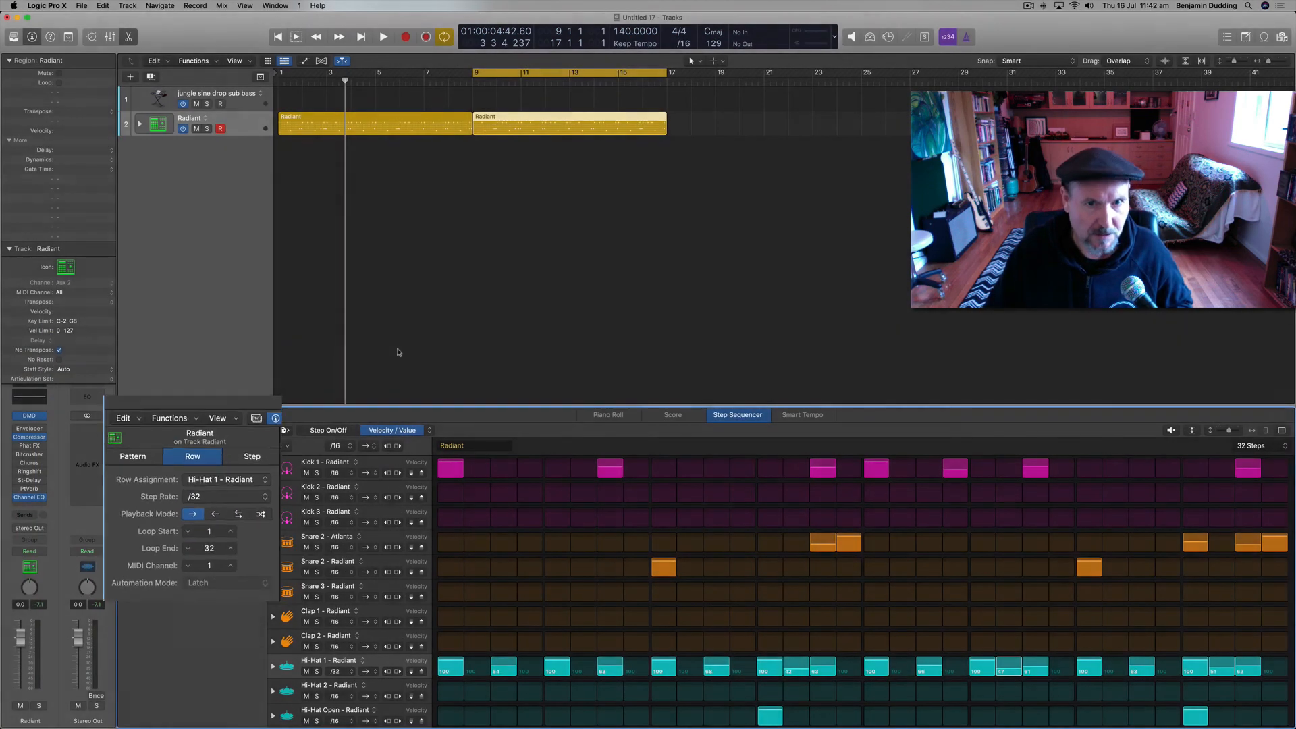
left_click_drag(475, 71, 293, 122)
key("space")
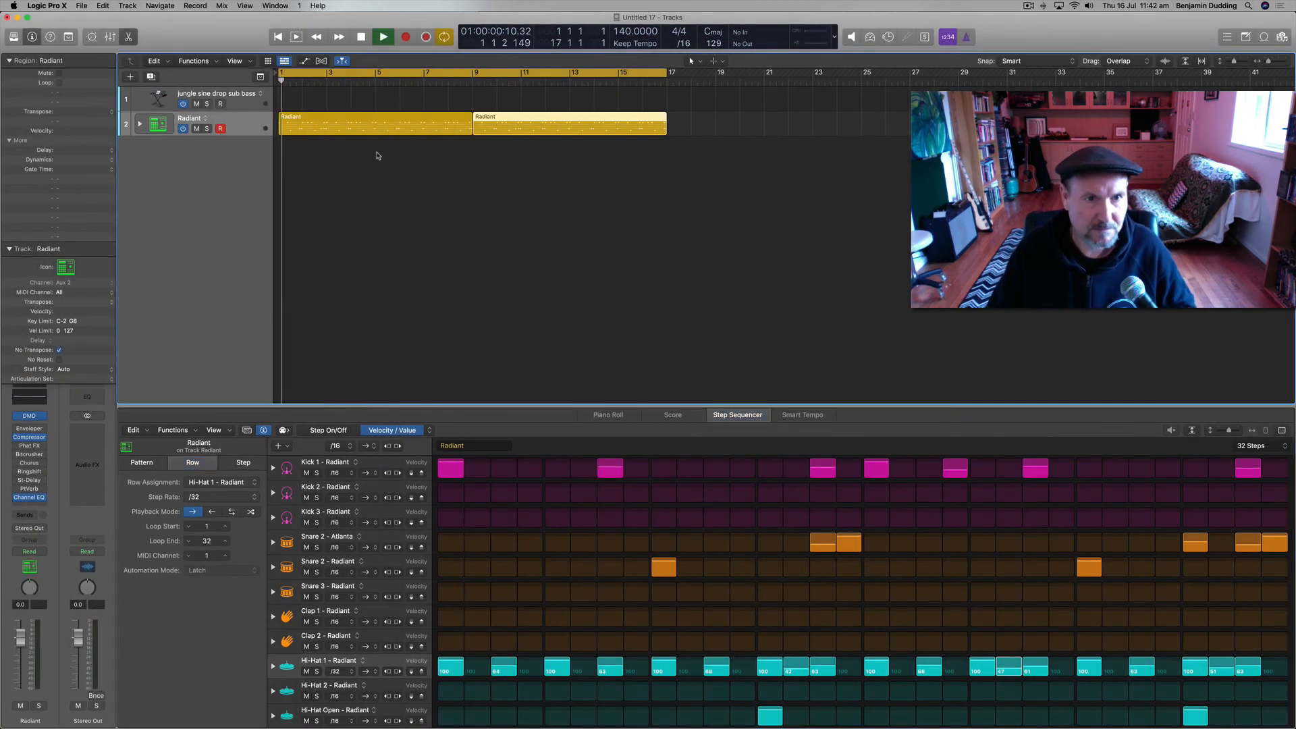
left_click(360, 132)
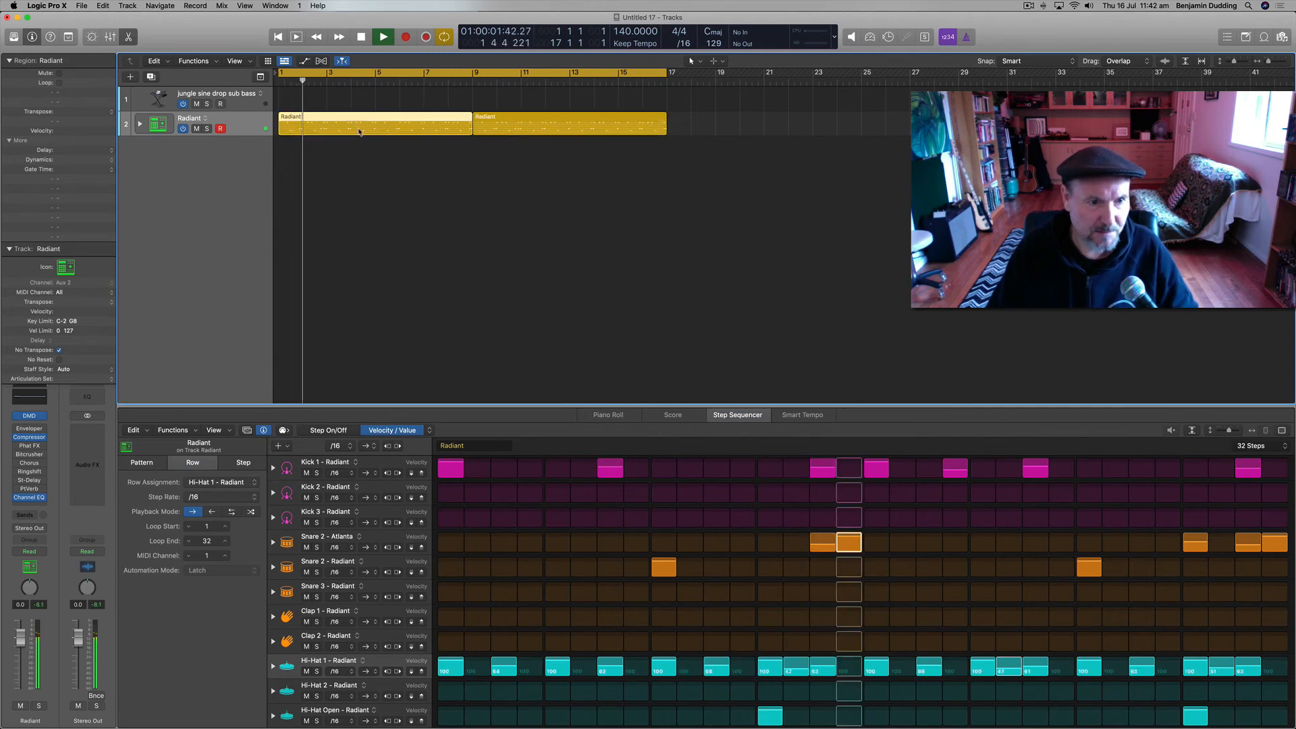
left_click(512, 125)
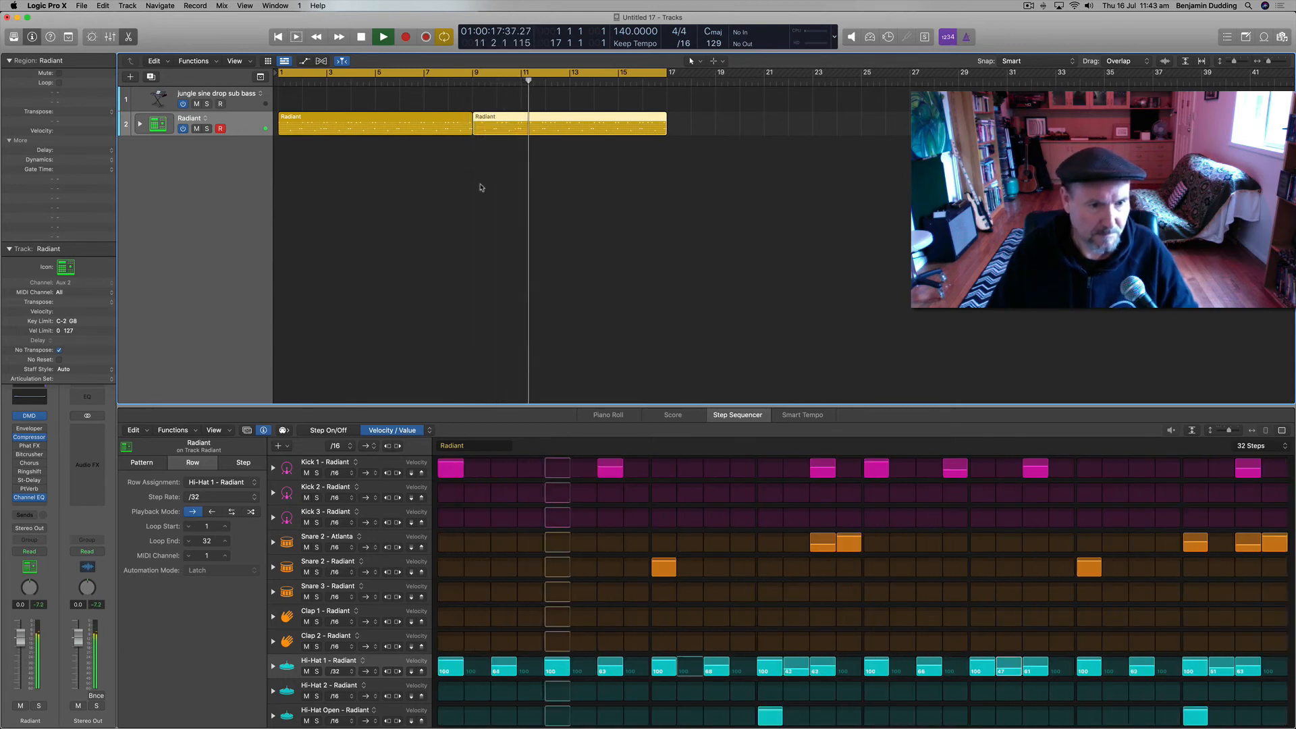
key("space")
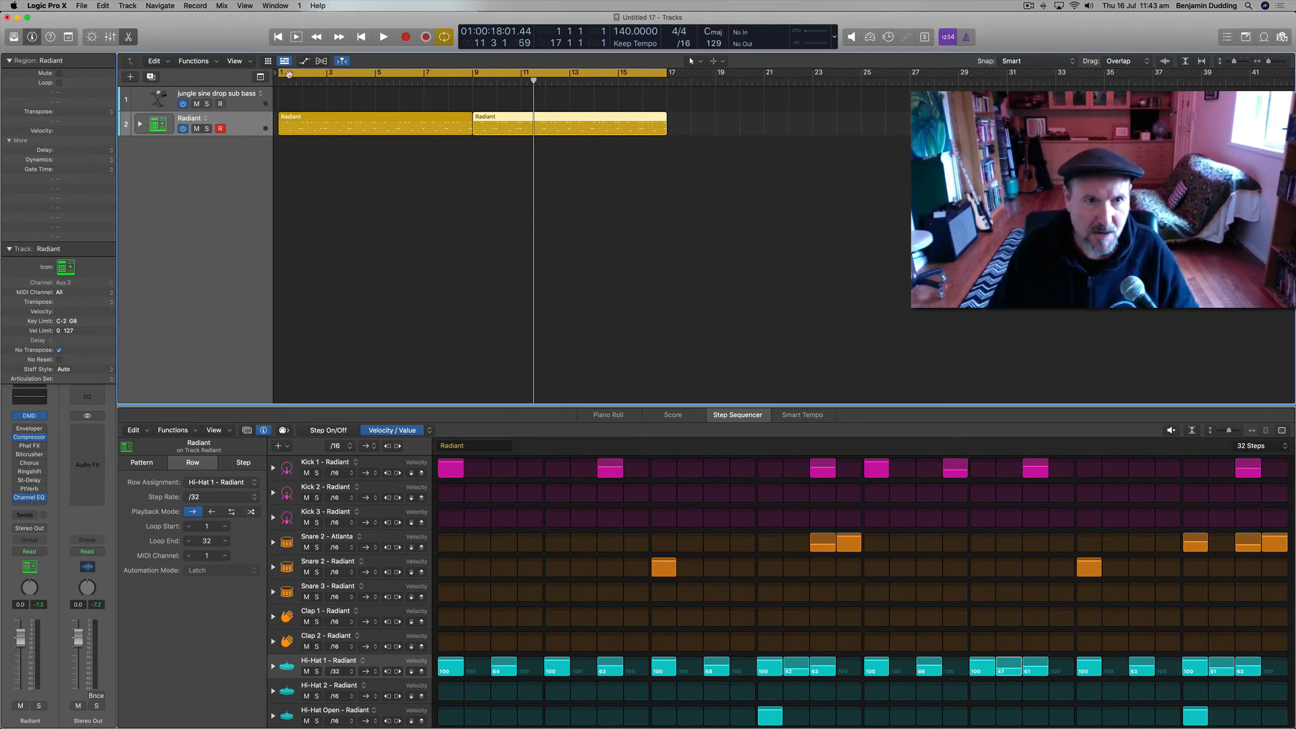
Step: Set the cycle range to bars 9 to 17 around the second Radiant region, and try shifting it towards the earlier bars
left_click_drag(280, 72, 536, 79)
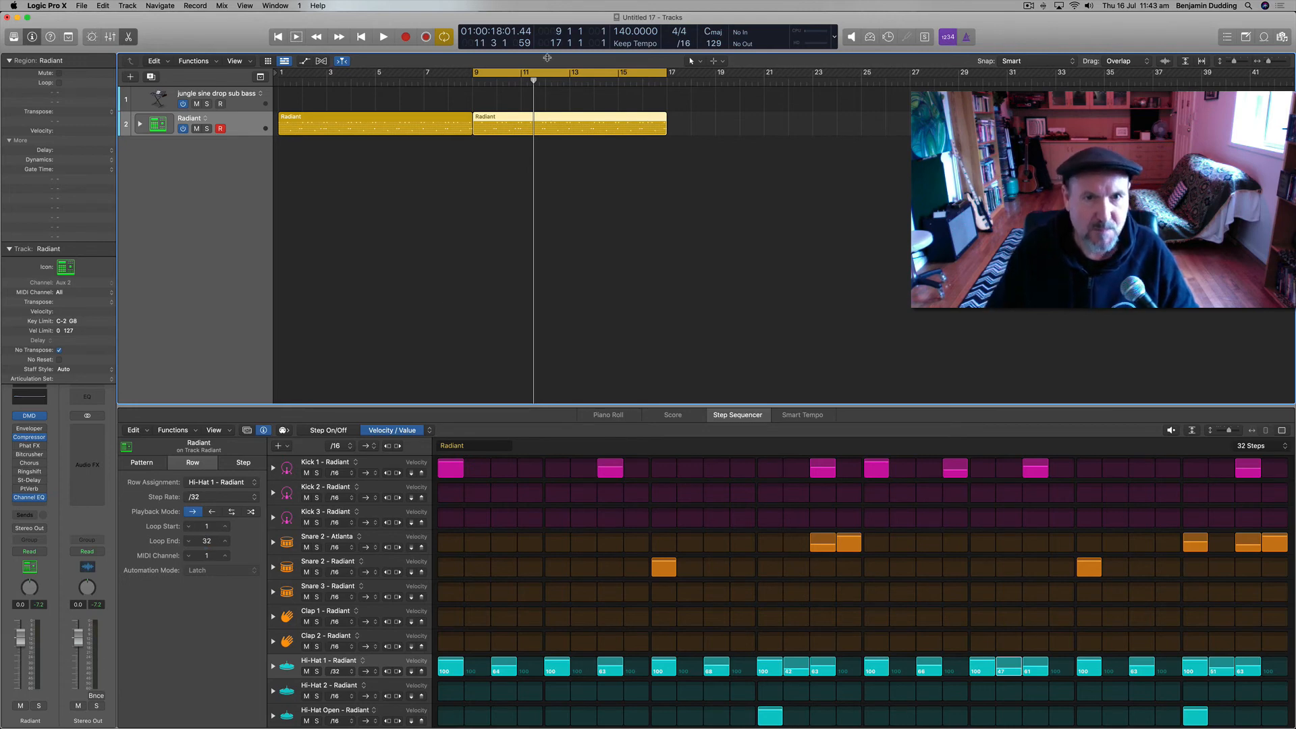
left_click_drag(535, 71, 335, 73)
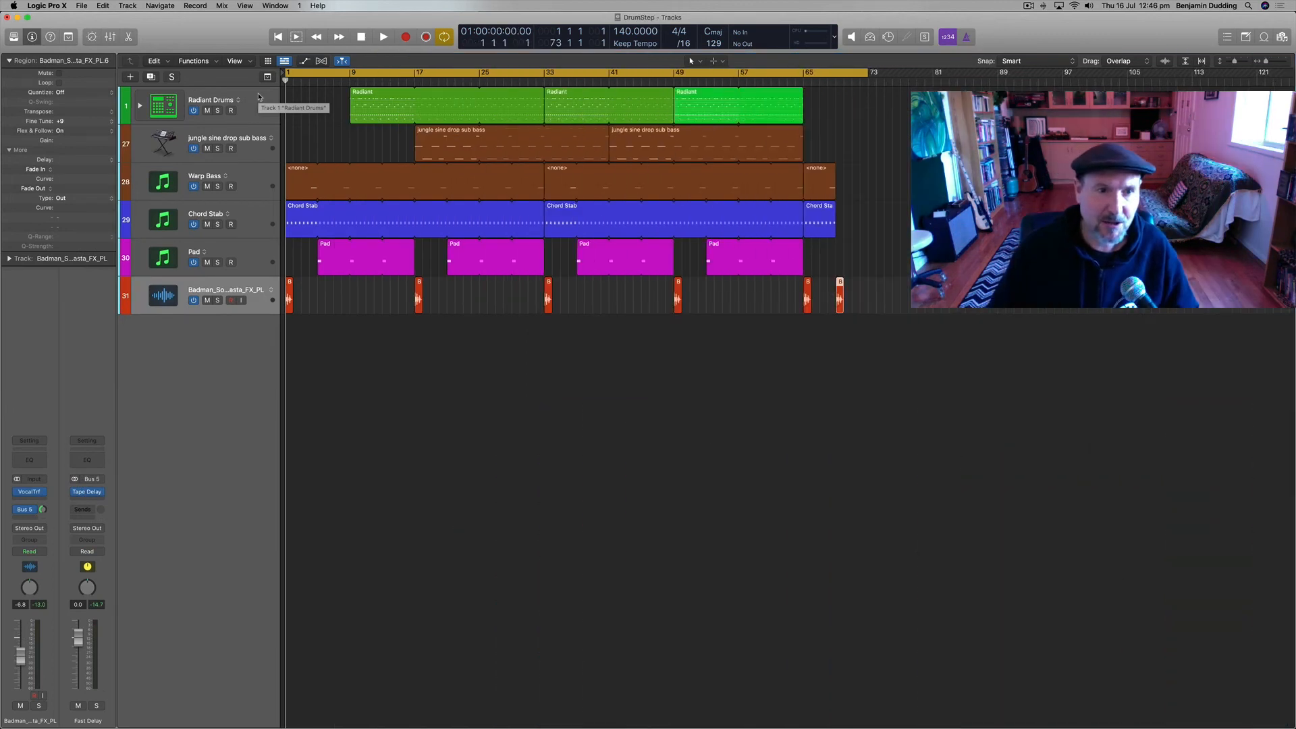
Step: Select the Radiant Drums track in the DrumStep project and inspect the Compressor on its channel strip
left_click(259, 97)
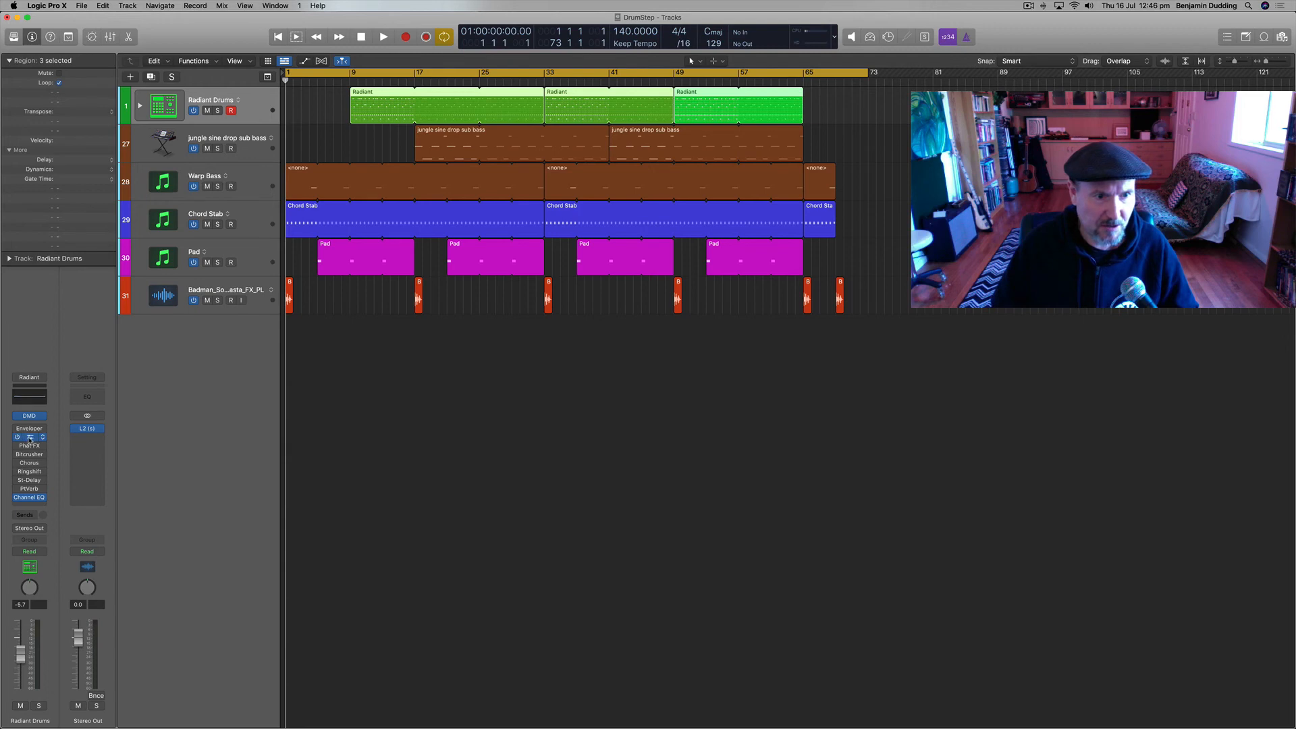
left_click(29, 439)
left_click(406, 142)
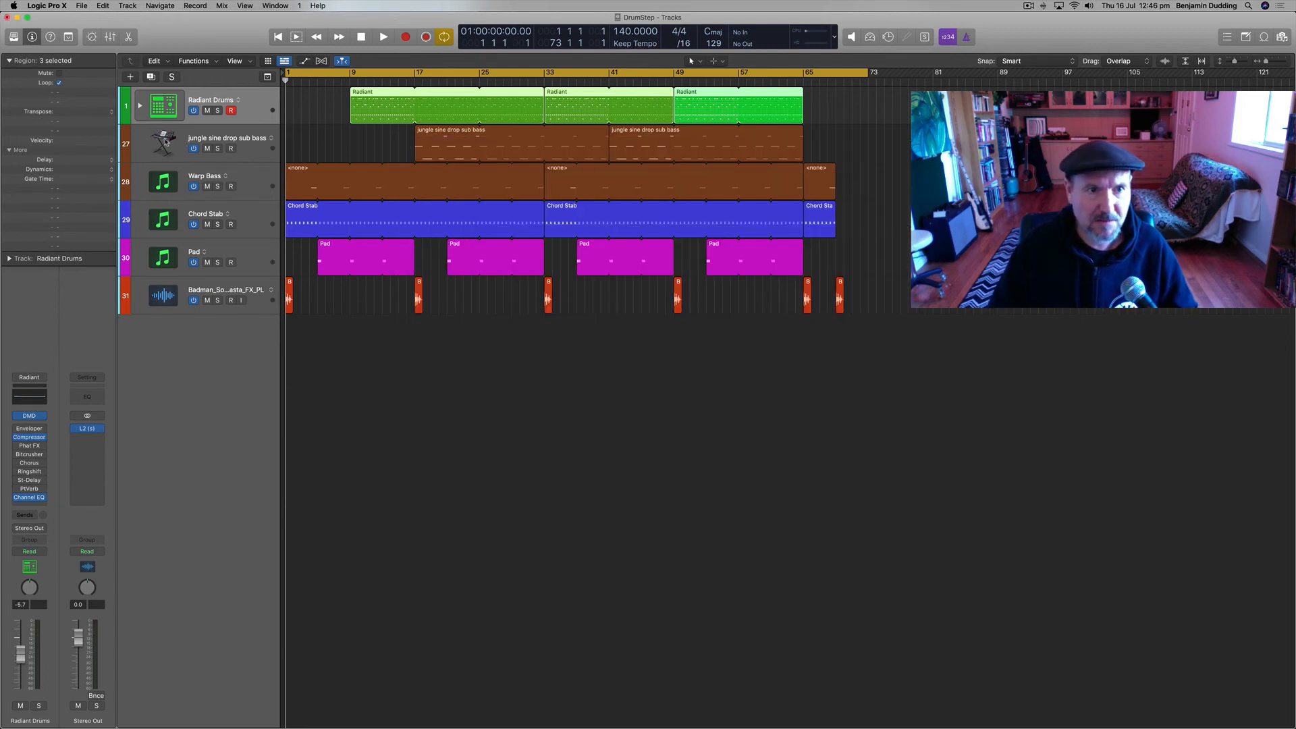
Step: Solo the jungle sine drop sub bass track and, with the cycle off, audition it from just before bar 17
left_click(206, 154)
key("s")
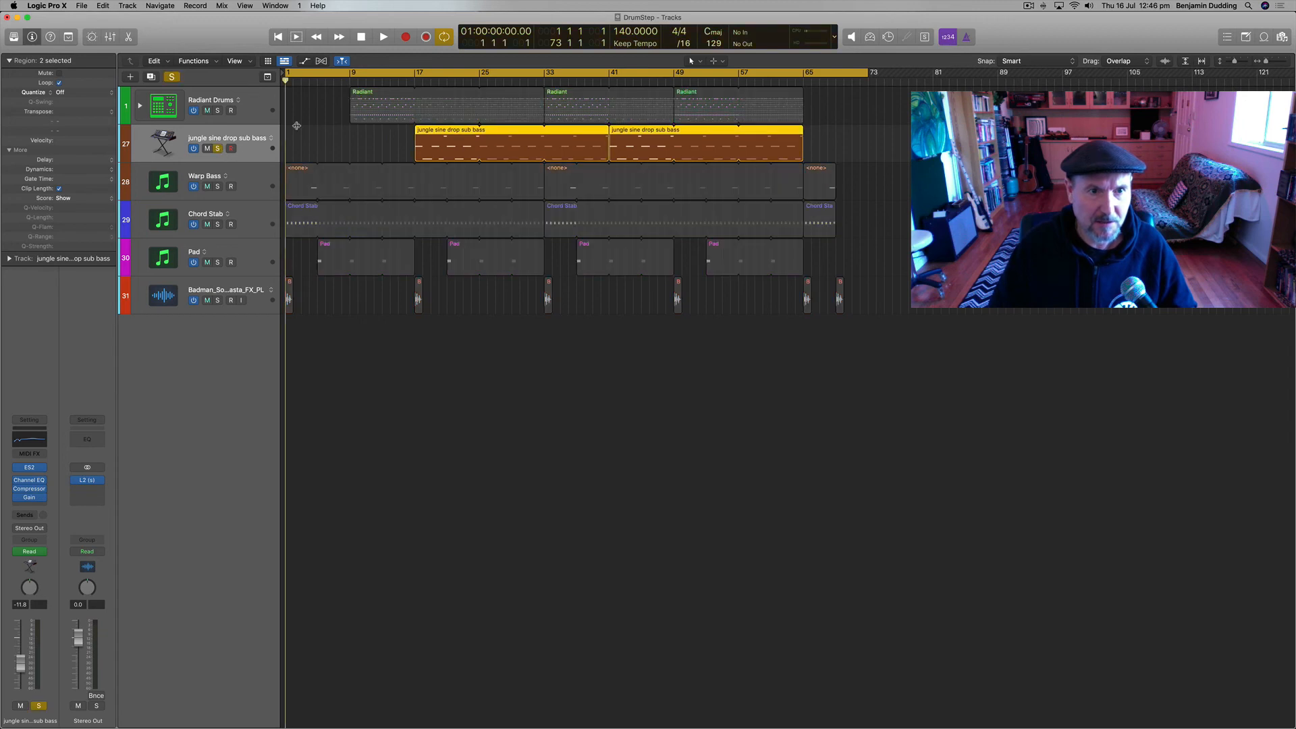
left_click(418, 75)
left_click(412, 80)
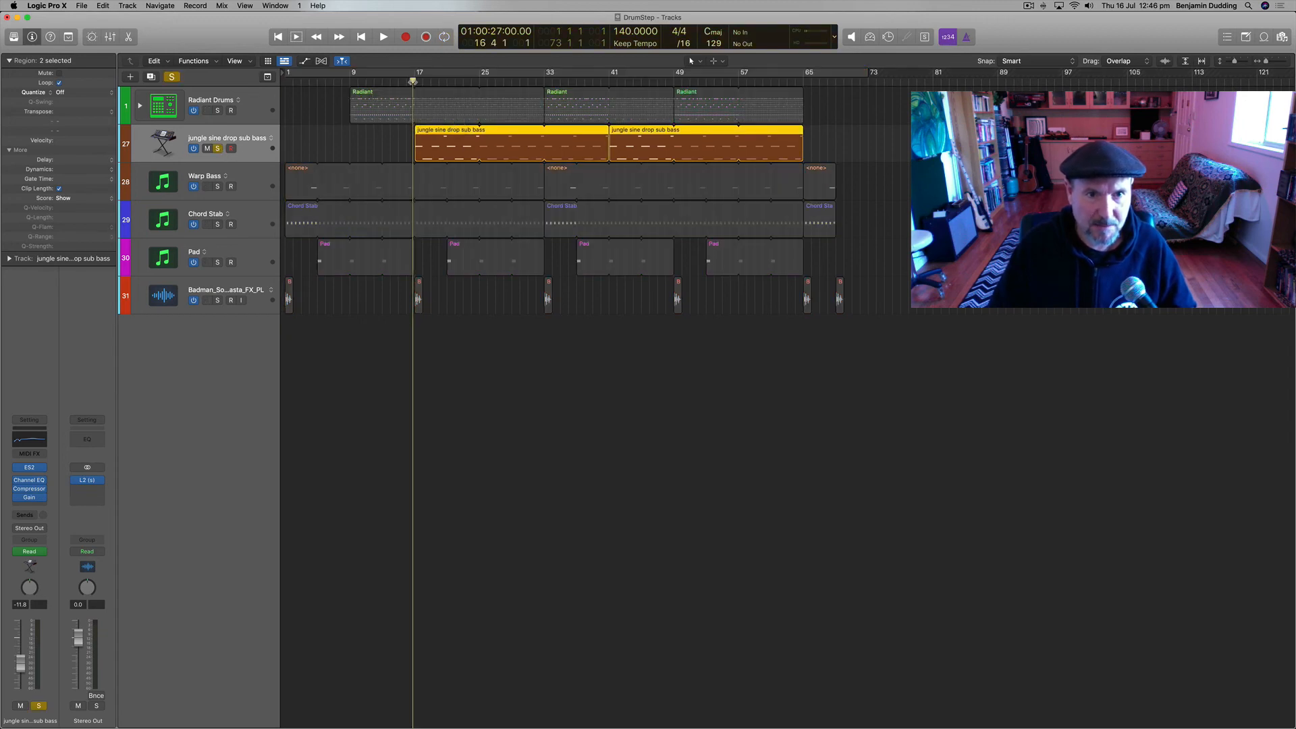
key("space")
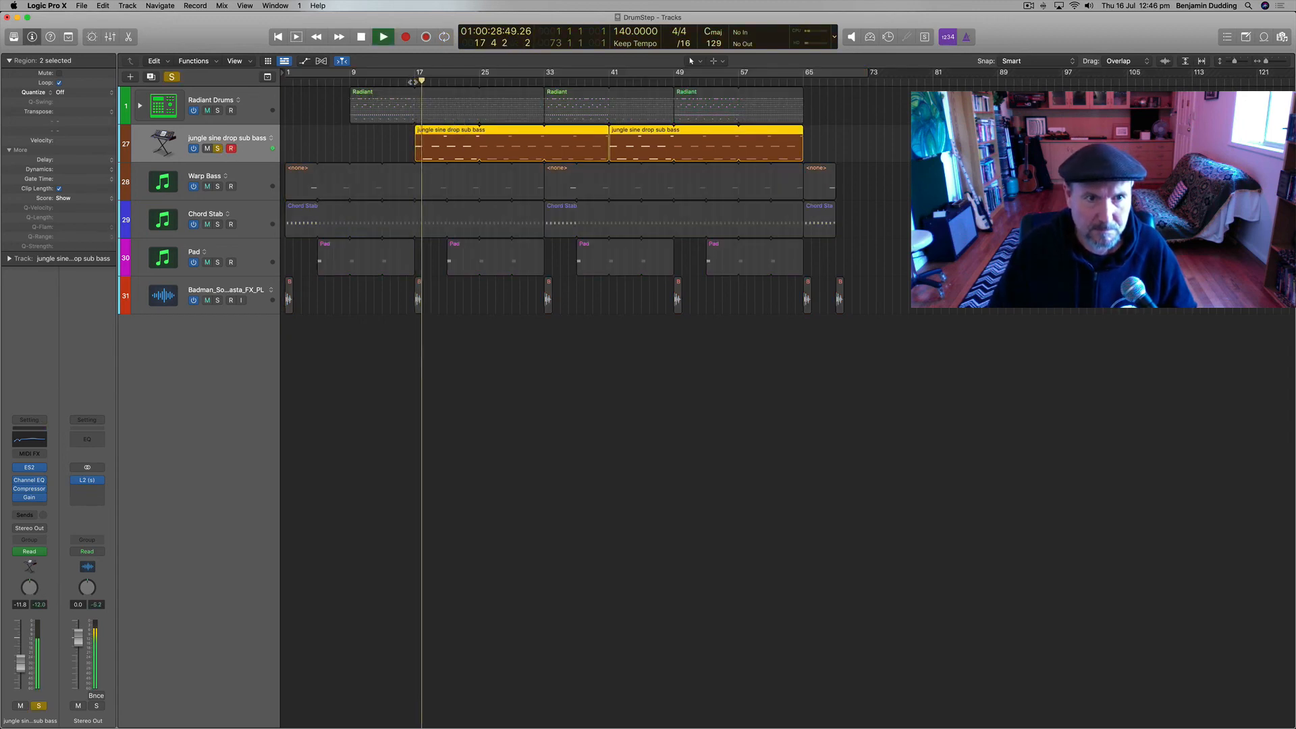
key("space")
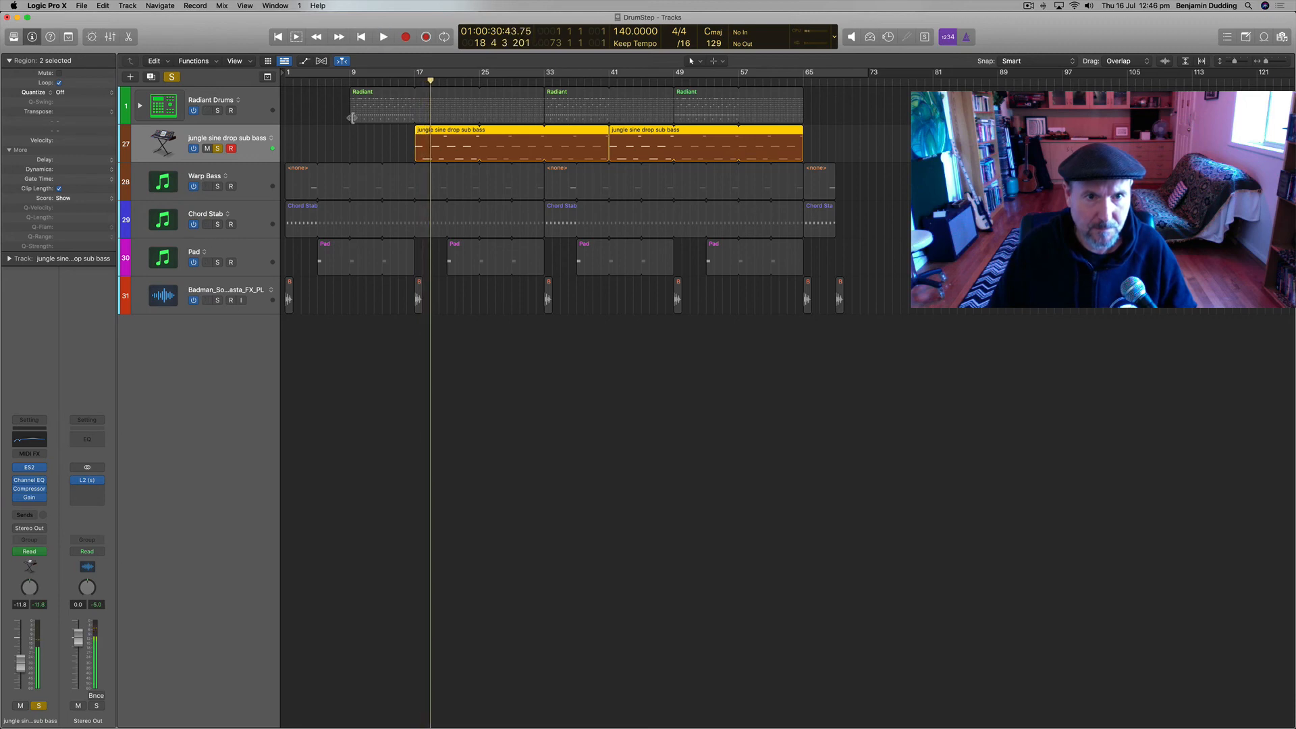
Step: Solo the Warp Bass track in place of the sub bass, audition it, and clear its solo
left_click(217, 148)
left_click(218, 186)
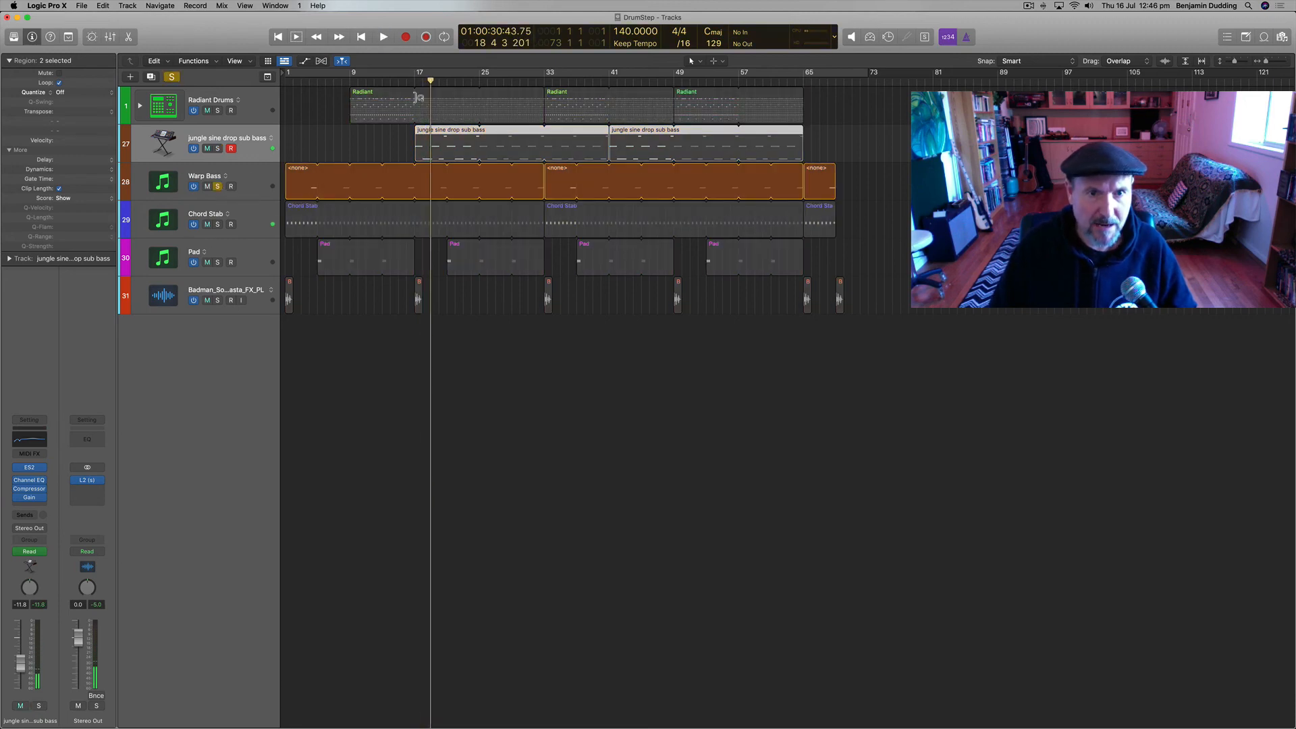
key("space")
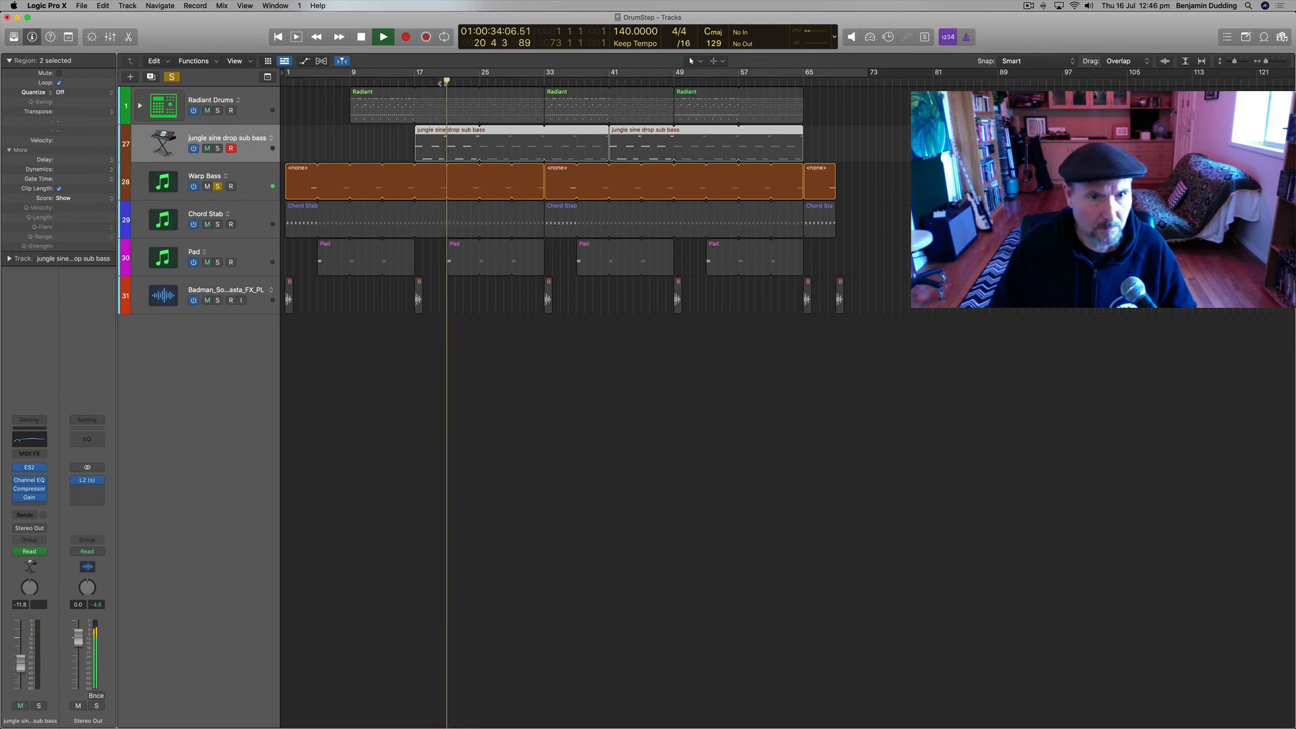
key("space")
left_click(217, 186)
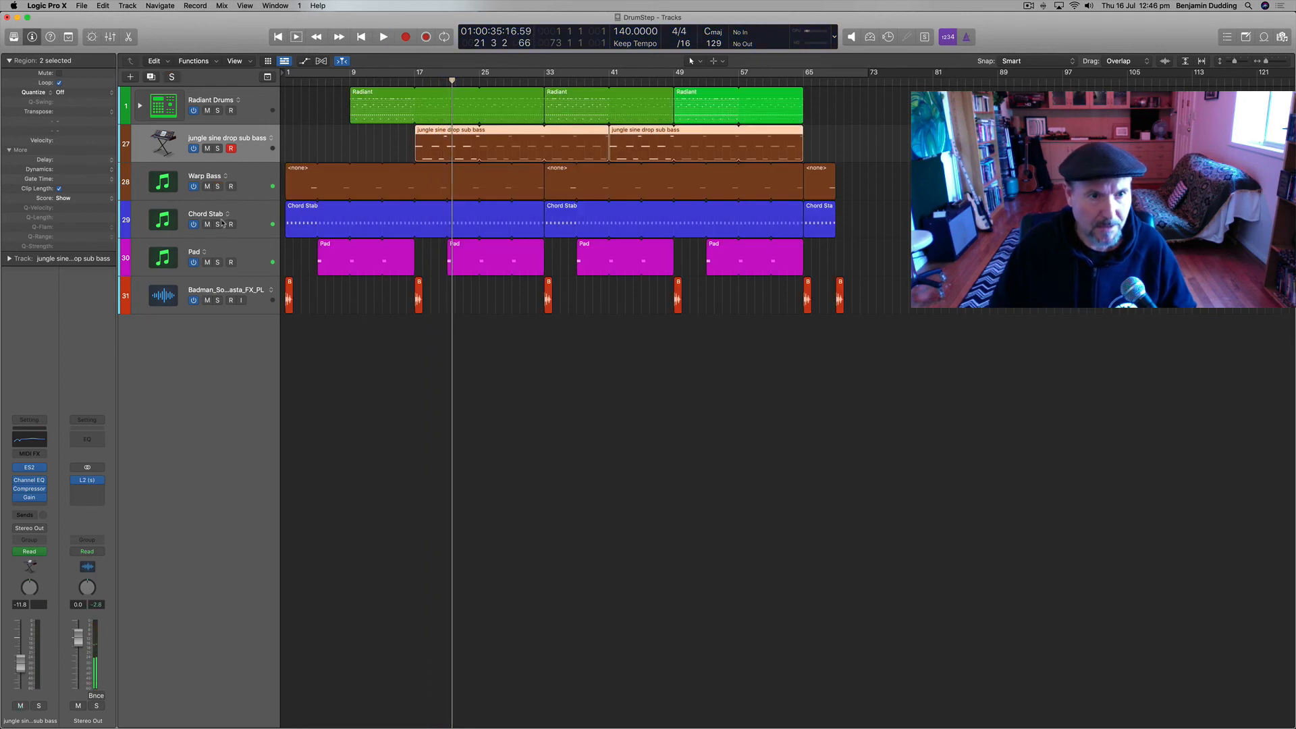
Step: Audition the Chord Stab track on its own by soloing it, and clear its solo
left_click(217, 224)
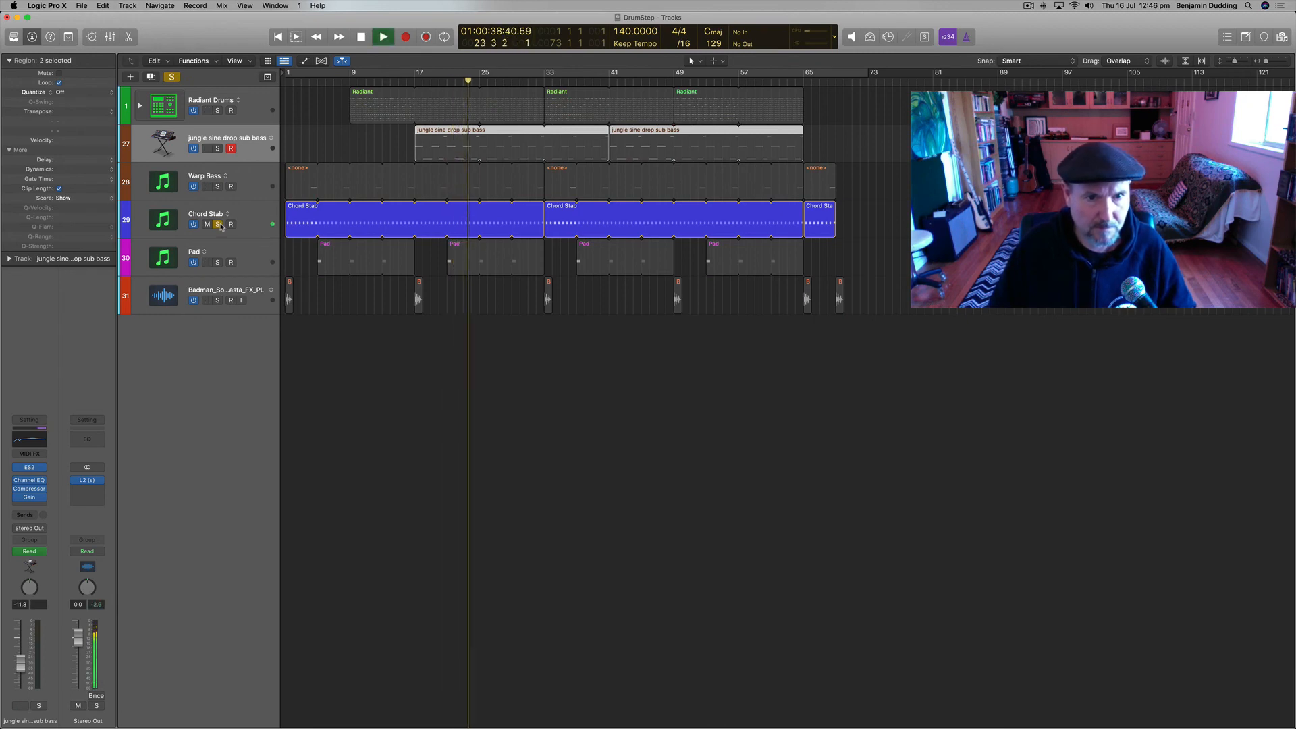
key("space")
left_click(218, 224)
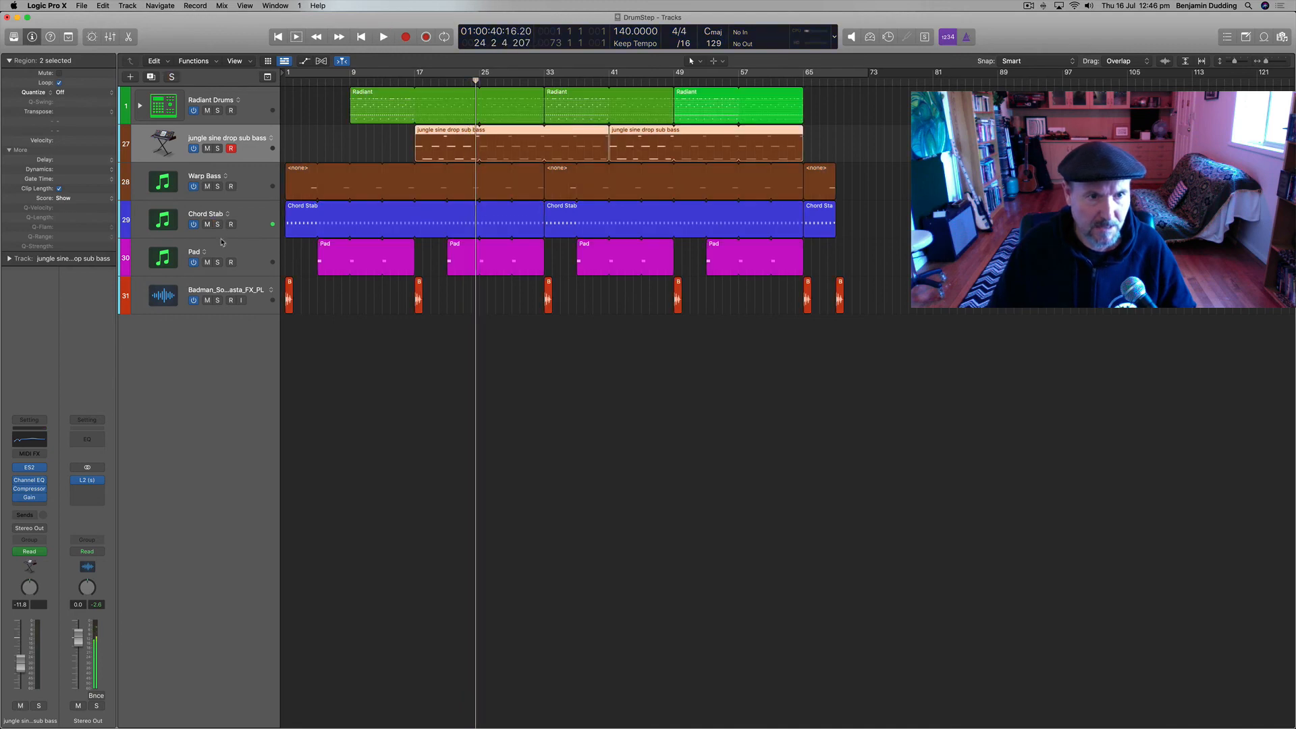
Step: Solo the Pad track, play it back alone, and remove the solo
left_click(217, 263)
key("space")
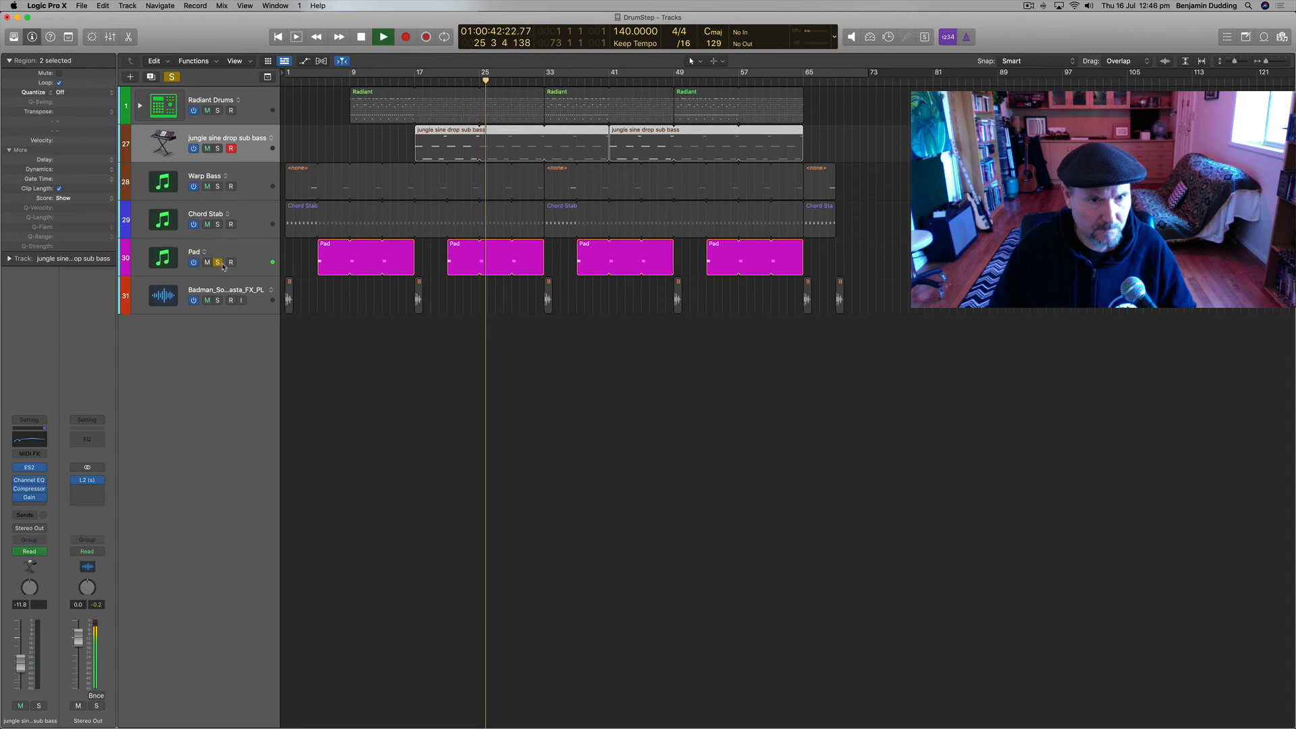
left_click(218, 263)
Step: With the cycle re-enabled, audition the soloed Badman FX audio track from the start of the project, and clear its solo
left_click(355, 76)
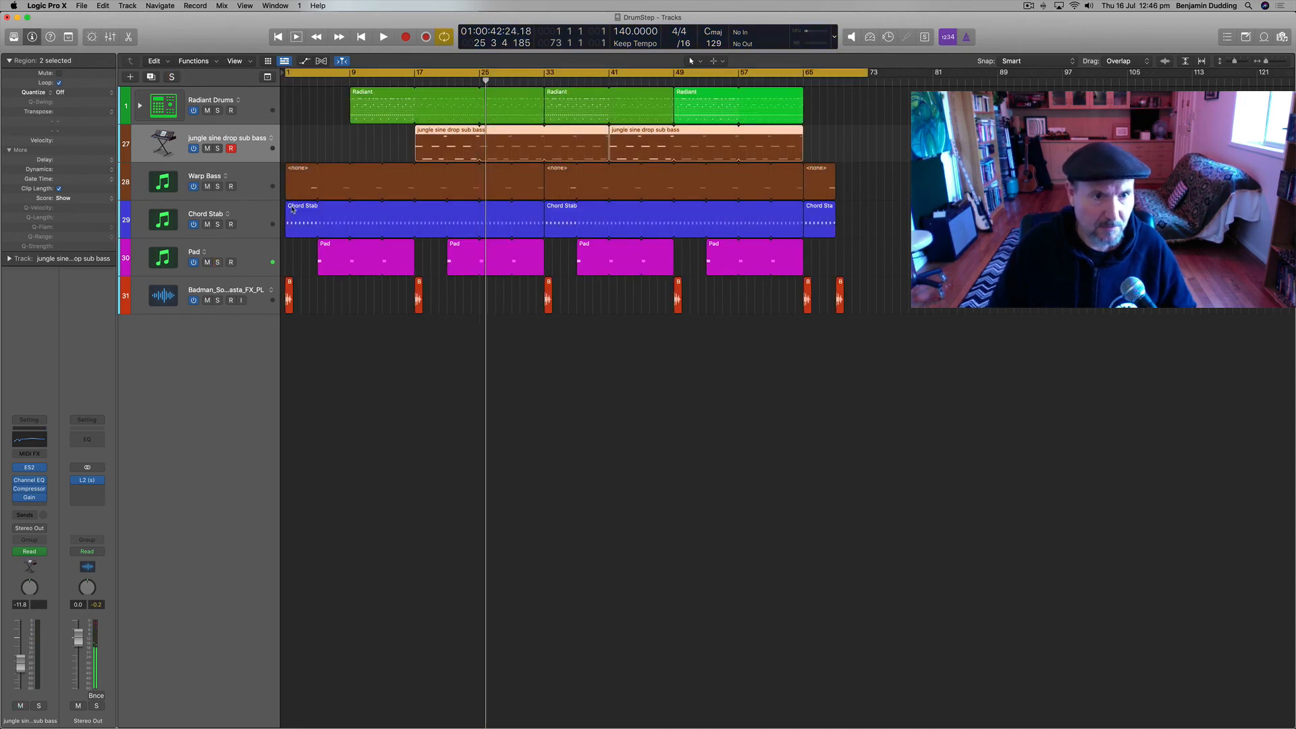
left_click(279, 39)
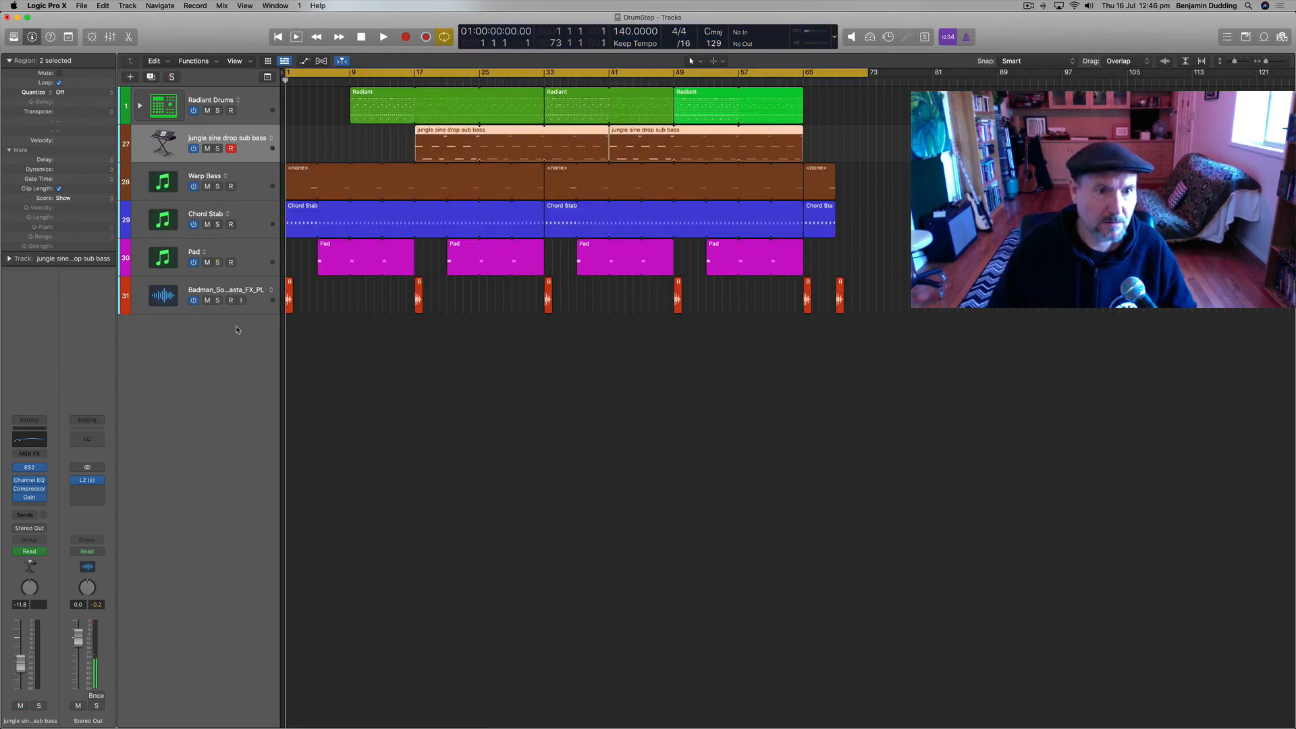
left_click(218, 300)
key("space")
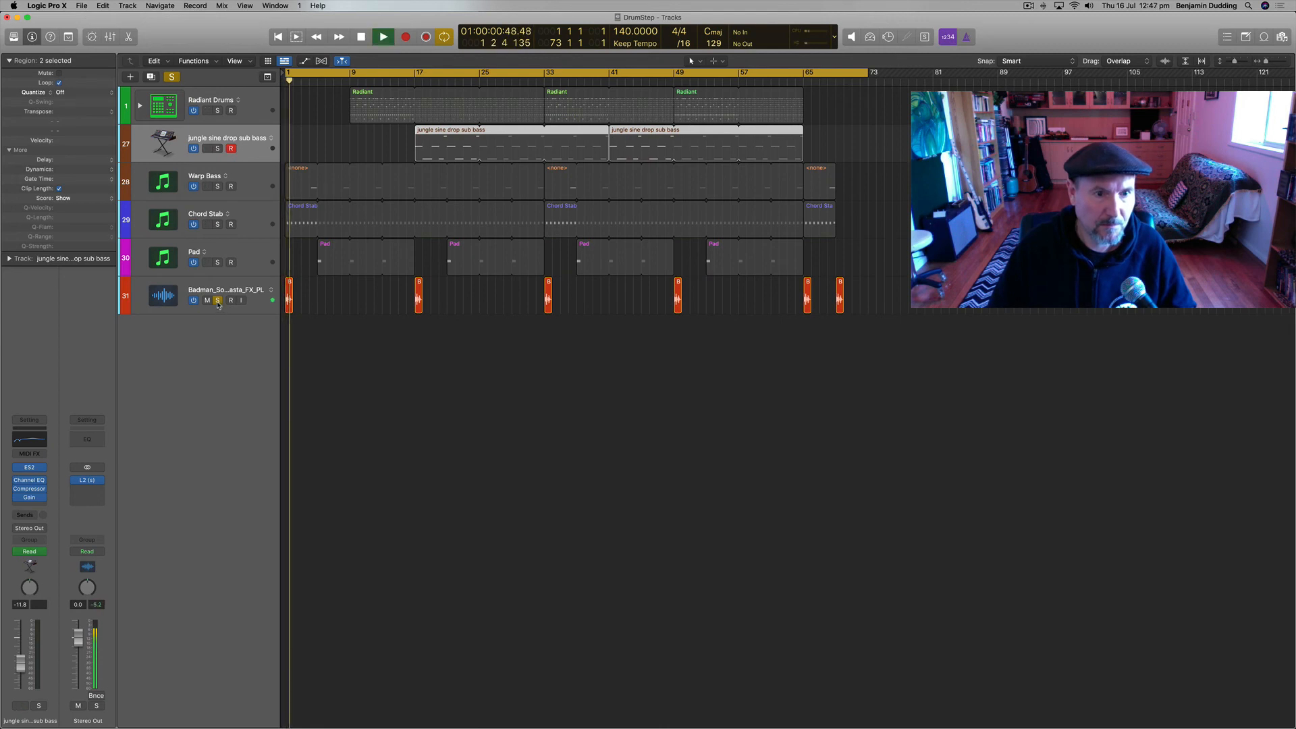
key("space")
left_click(218, 300)
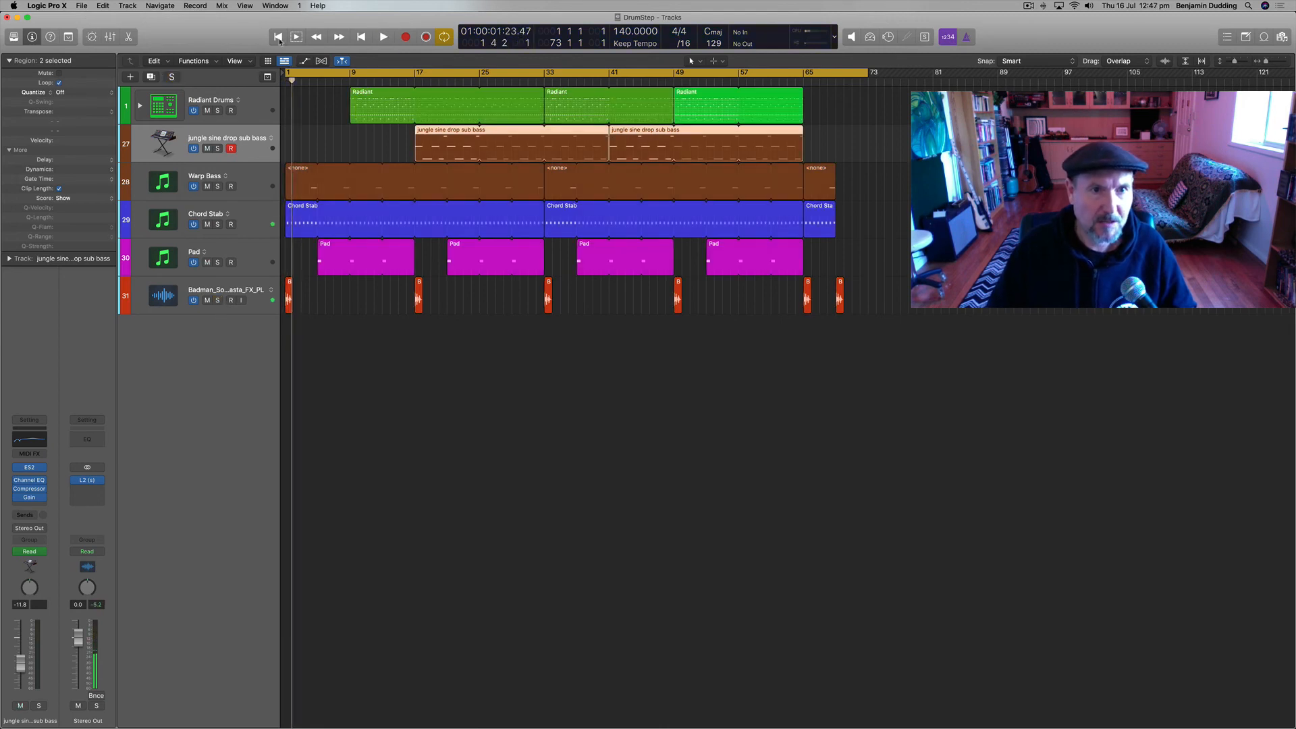
Step: Play the full DrumStep arrangement from bar 1 with the cycle turned off, stopping after the last region
left_click(279, 38)
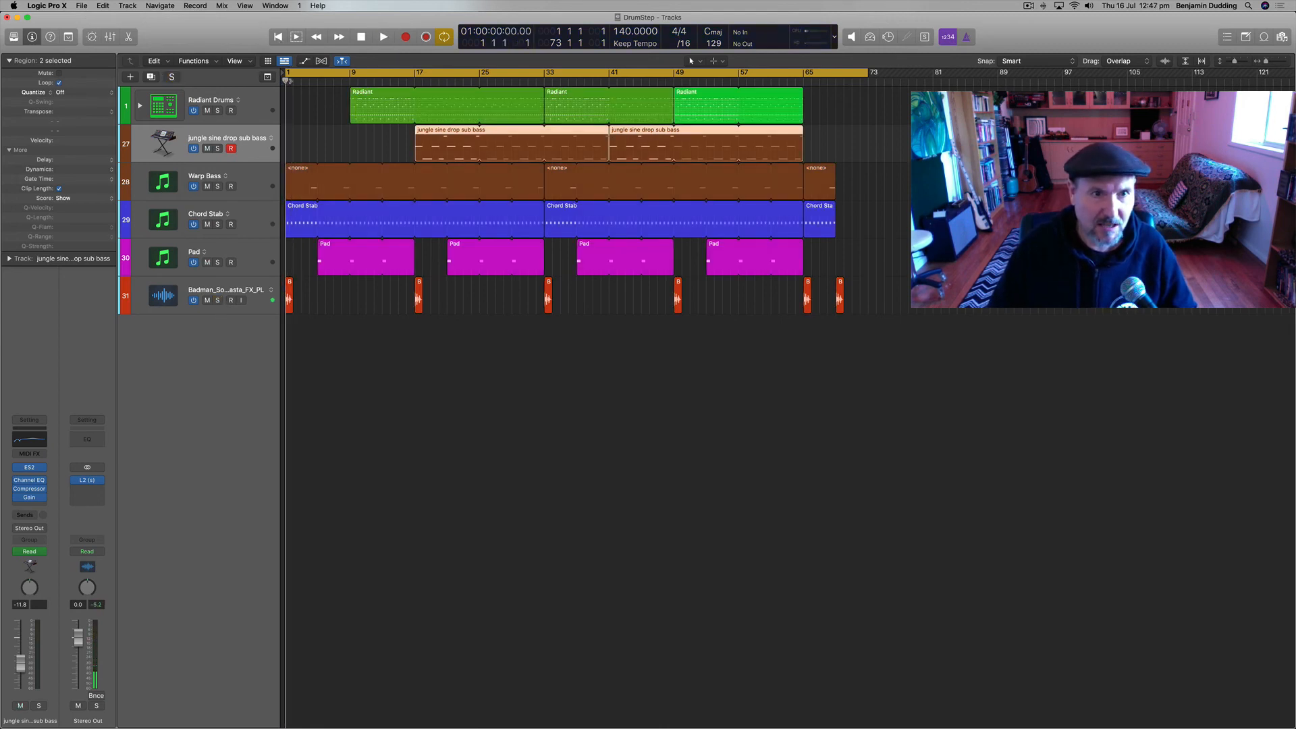
key("space")
key("c")
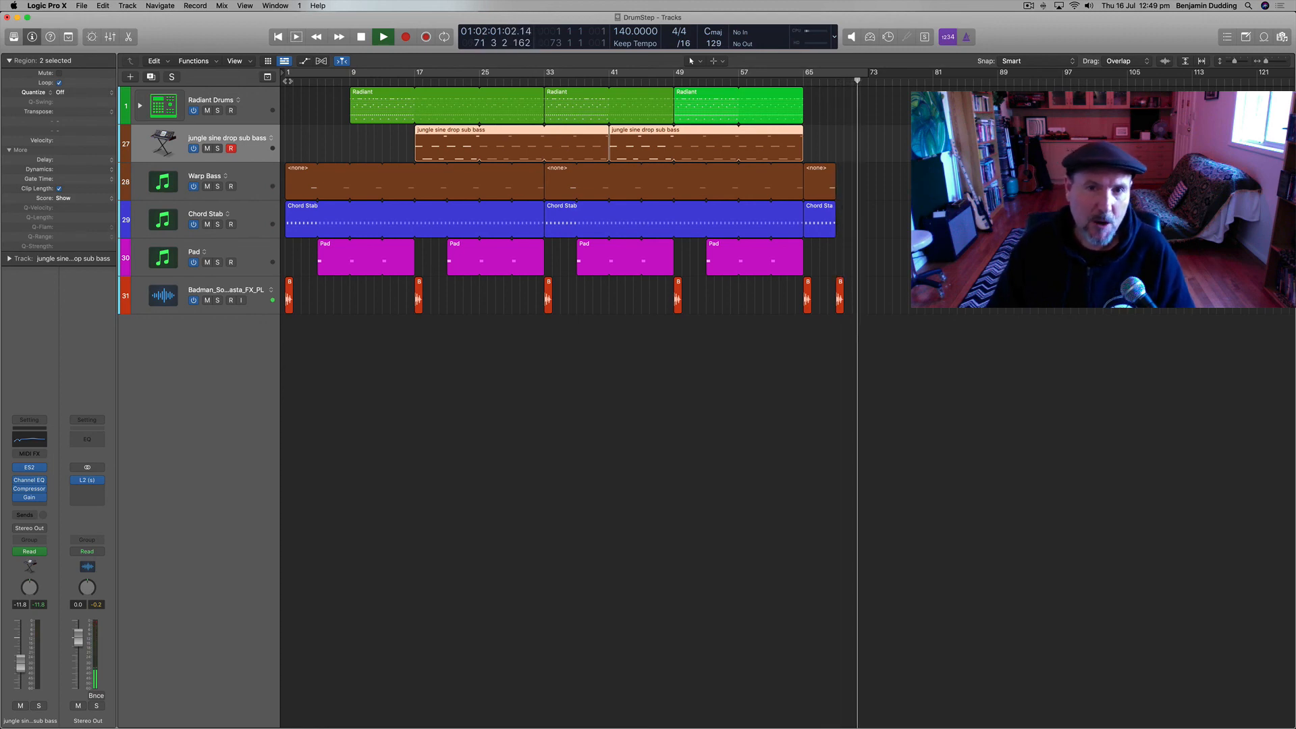
key("space")
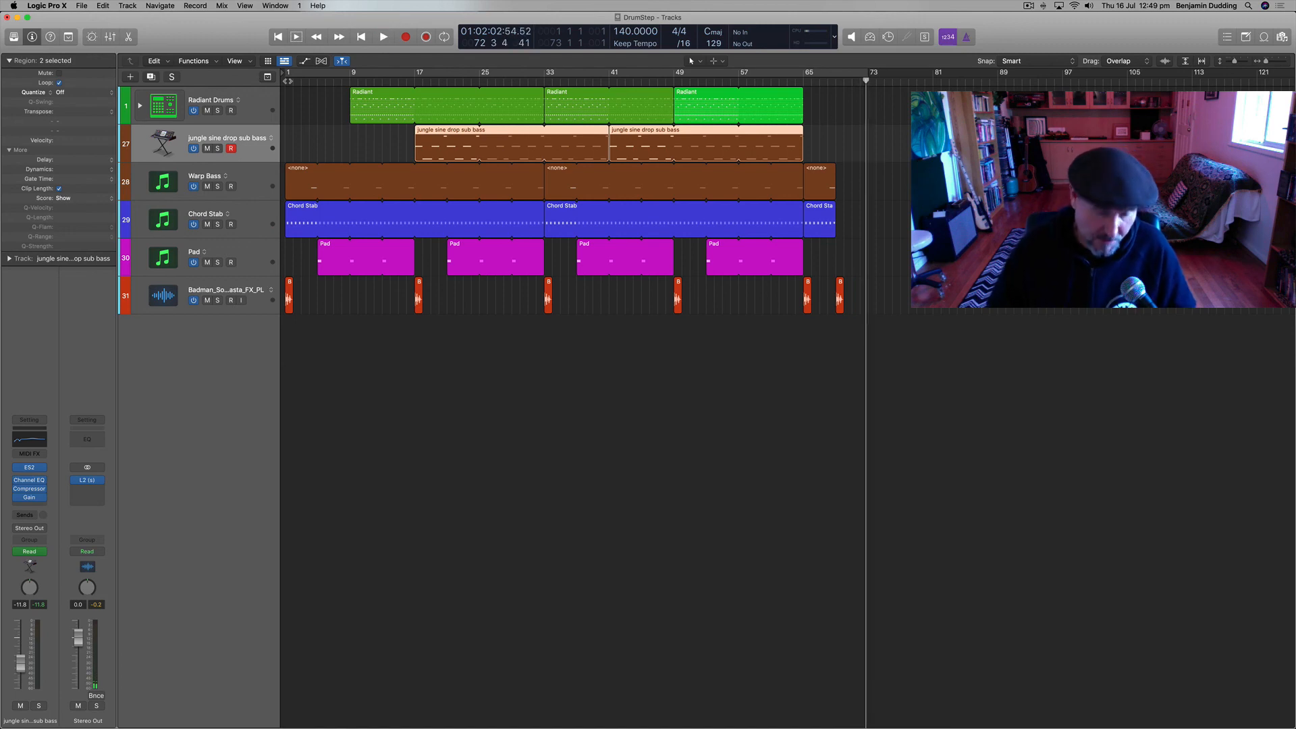